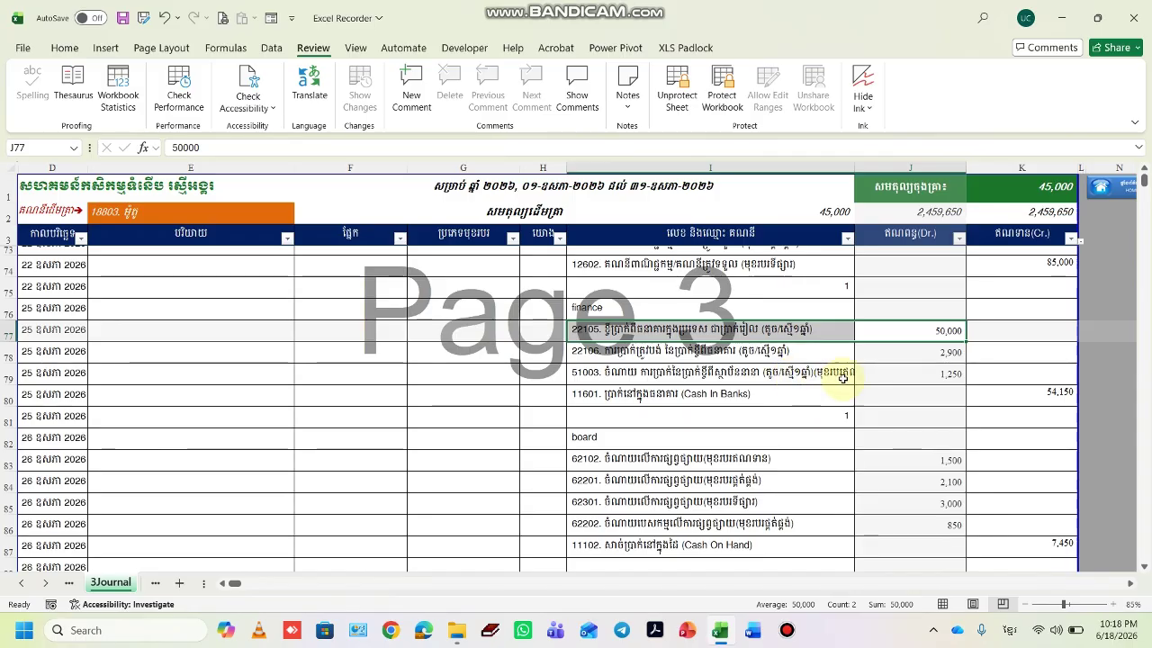
Examine the 25 May finance entry in rows 77 to 80, checking the loan debit lines against the Cash In Banks credit formula.
left_click_drag(869, 374, 839, 374)
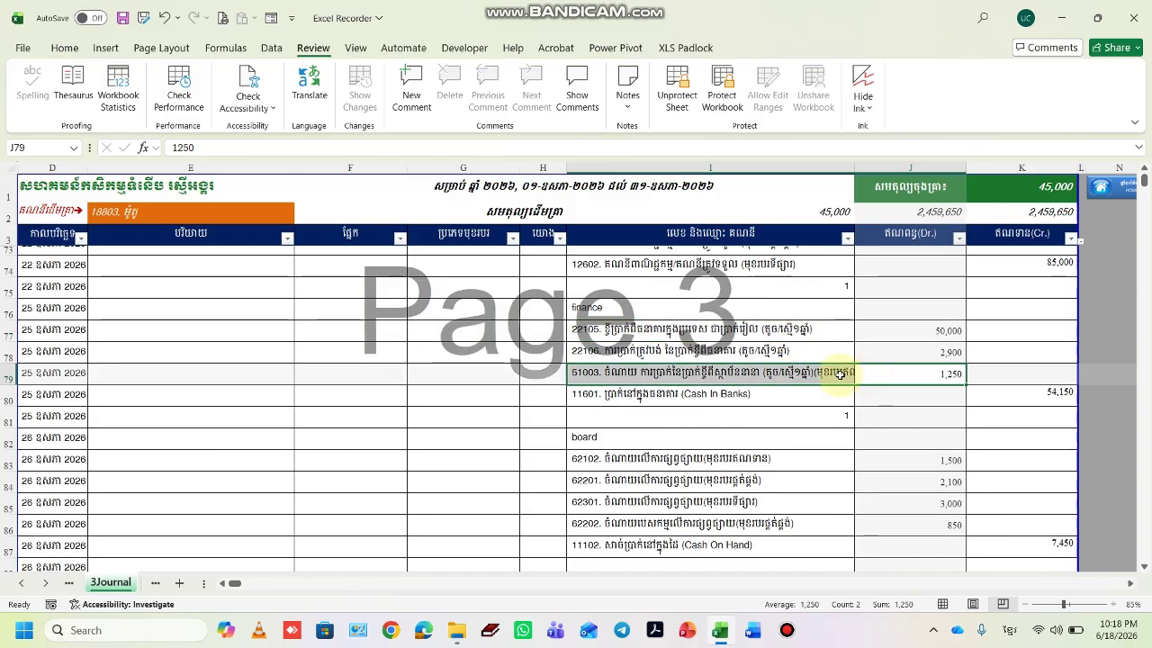
left_click(823, 398)
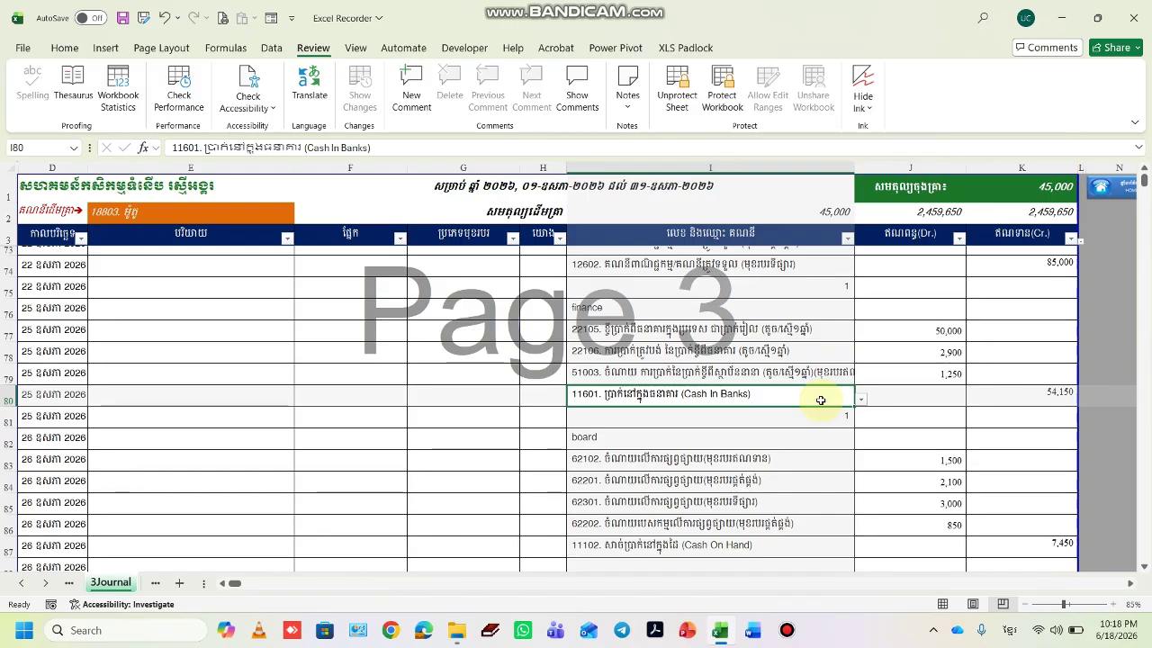
left_click(1036, 396)
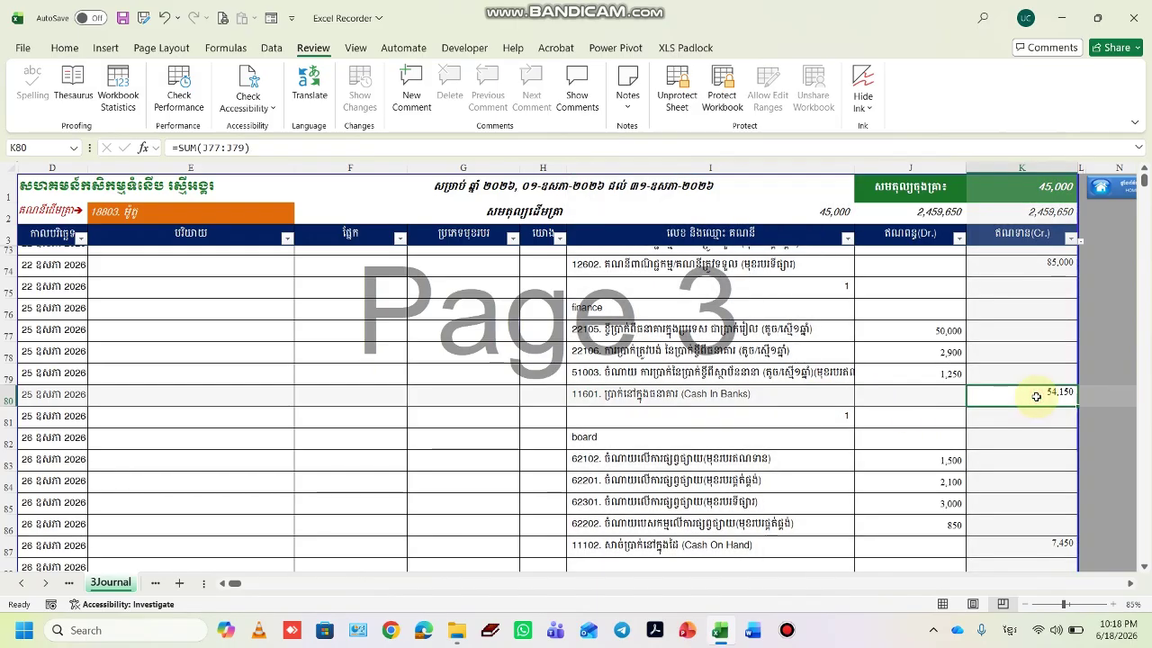
left_click(926, 329)
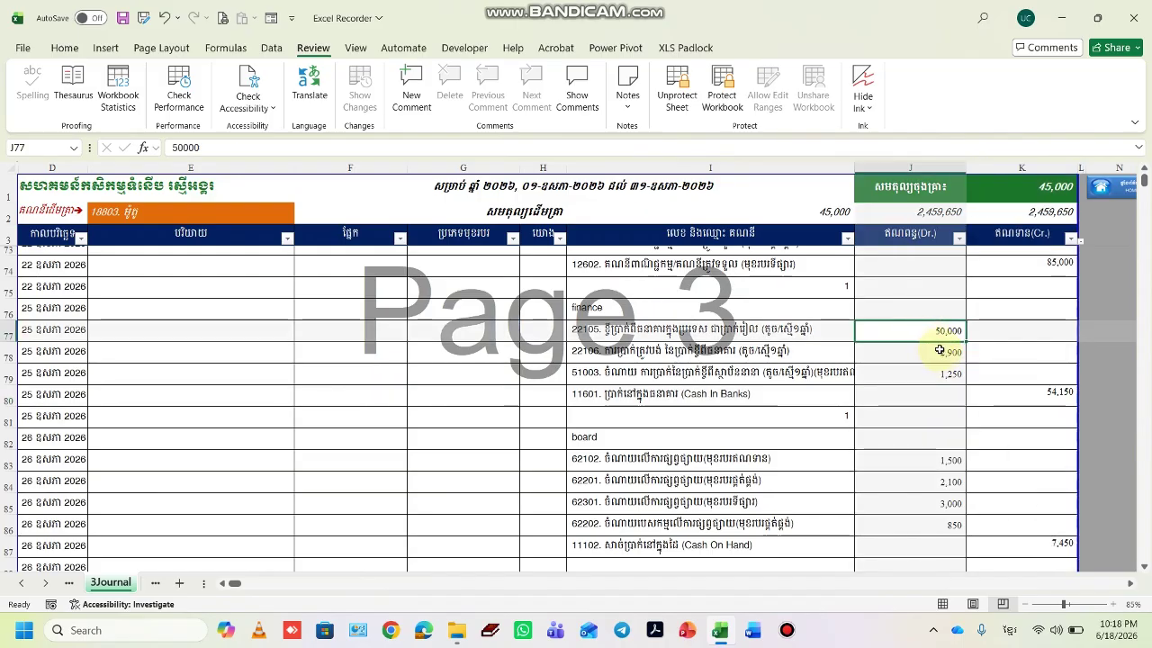
left_click(940, 350)
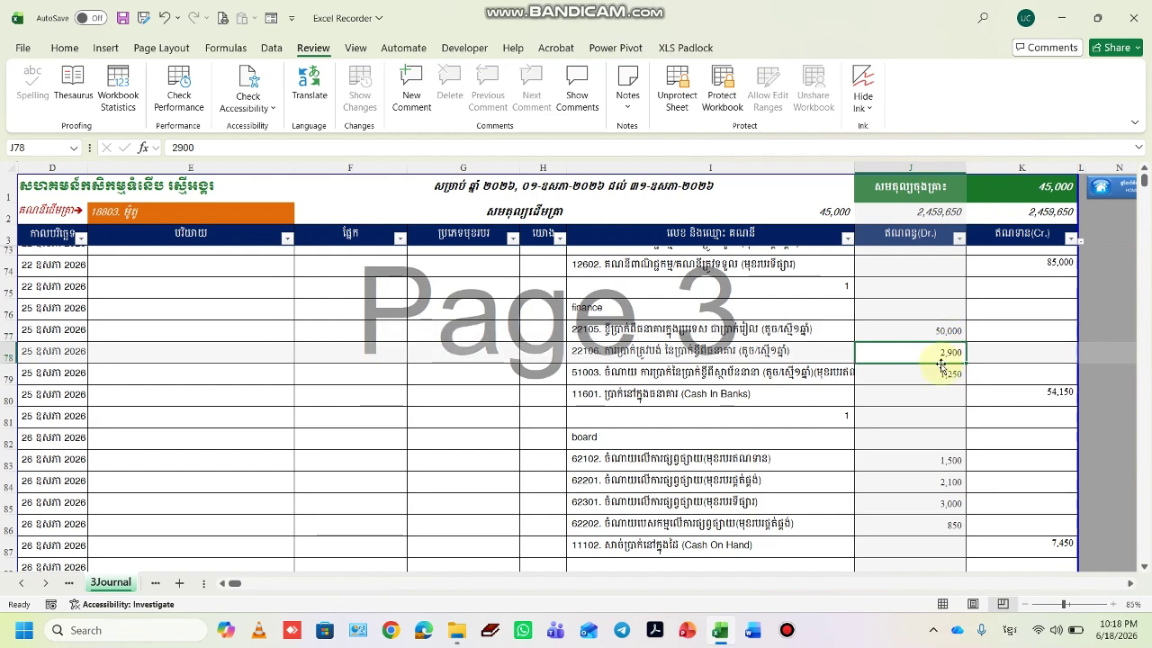
left_click(940, 373)
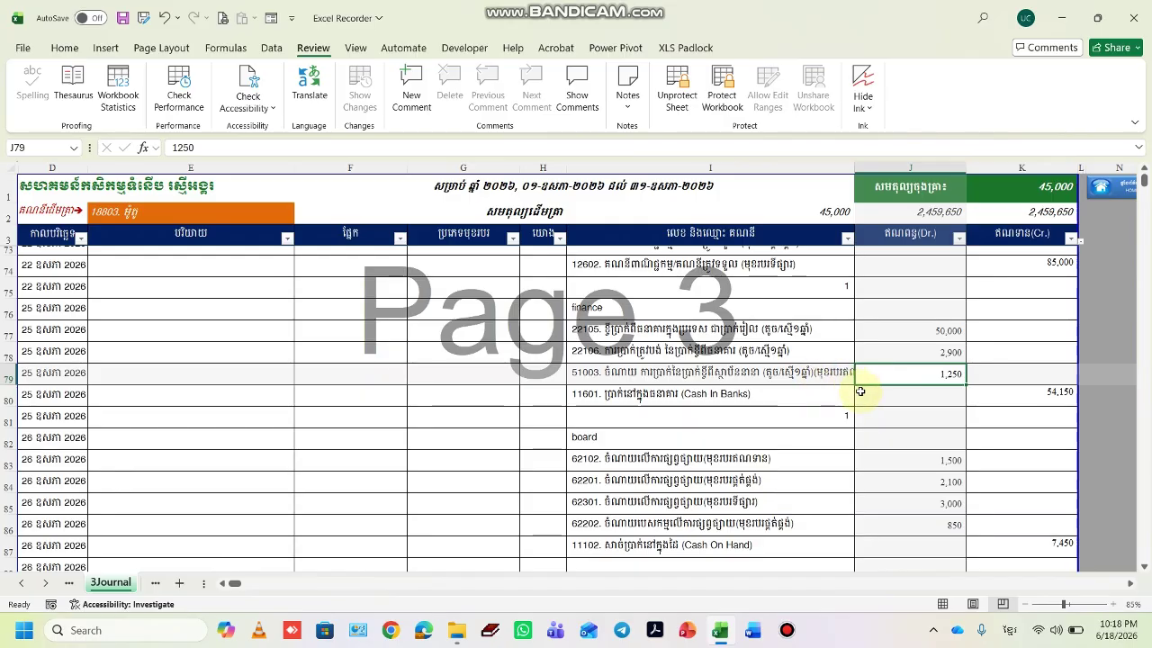
Examine the 26 May board expense entry in rows 83 to 87, including the accounts charged and the Cash On Hand credit formula.
scroll(900, 430, "down", 2)
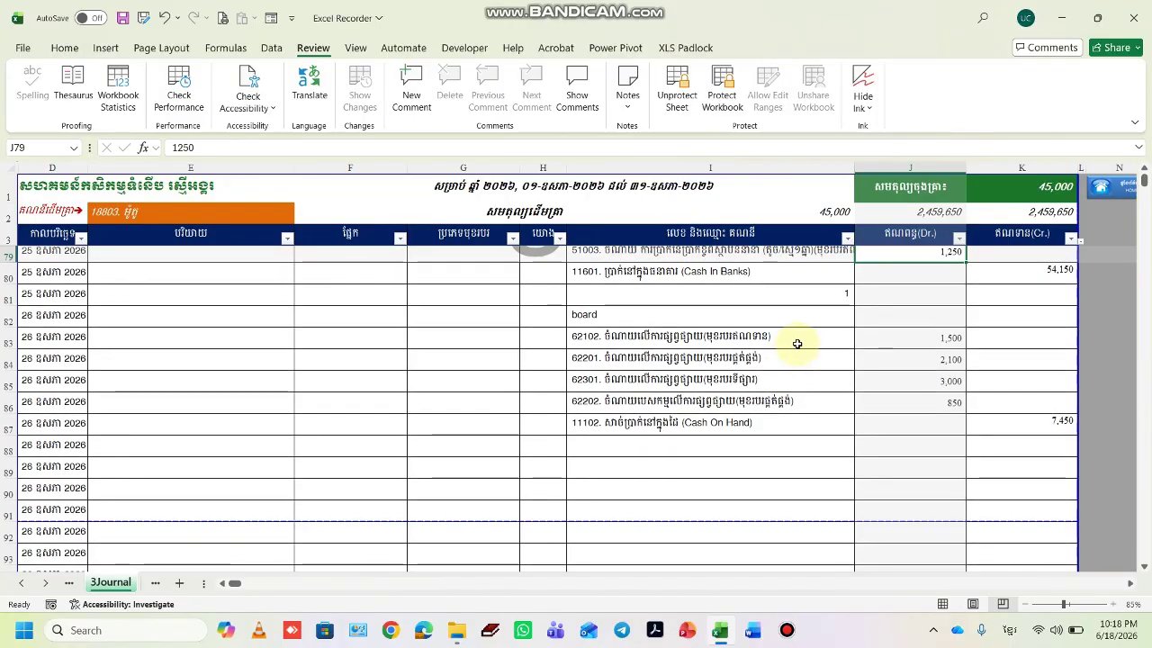
left_click(799, 402)
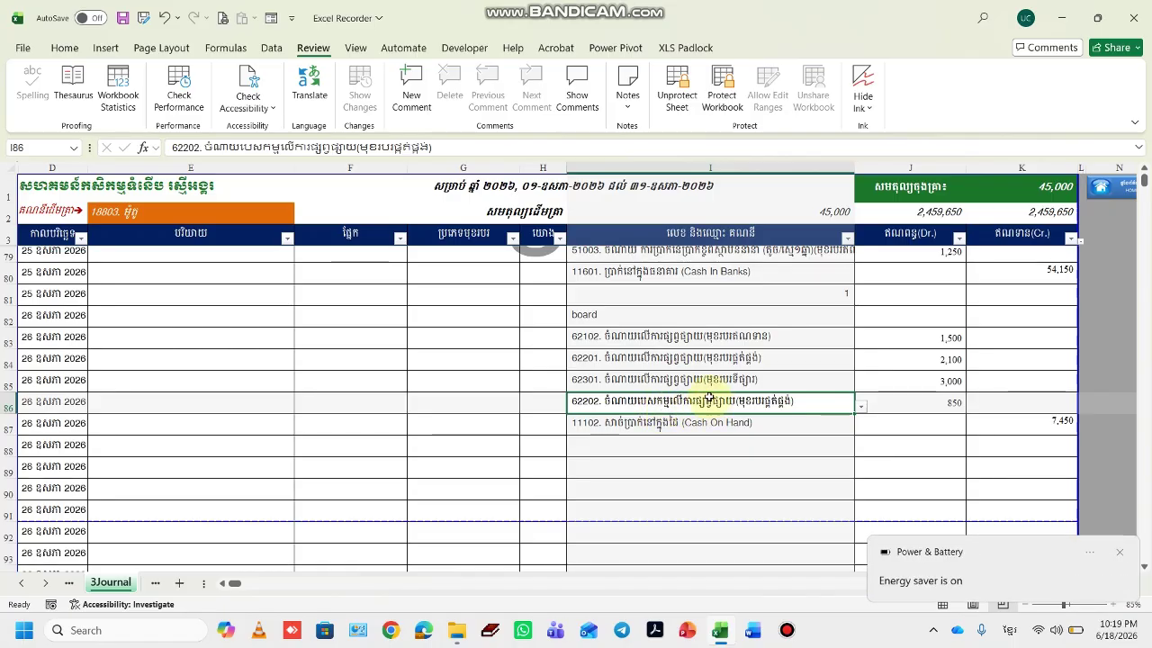
left_click(675, 361)
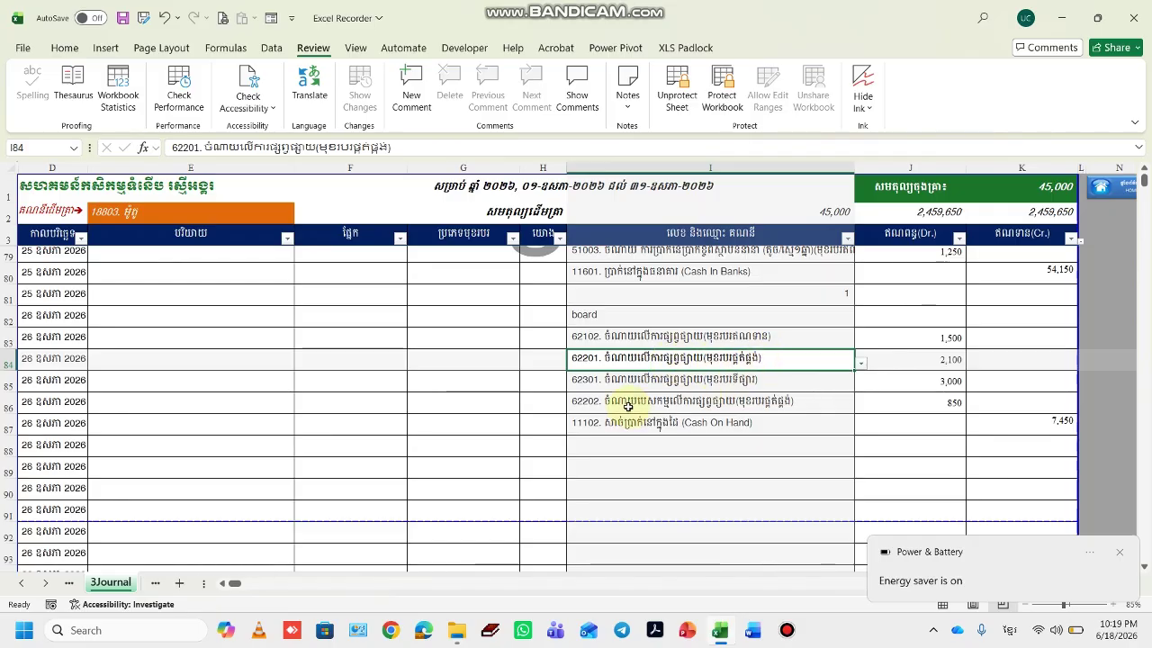
left_click(660, 402)
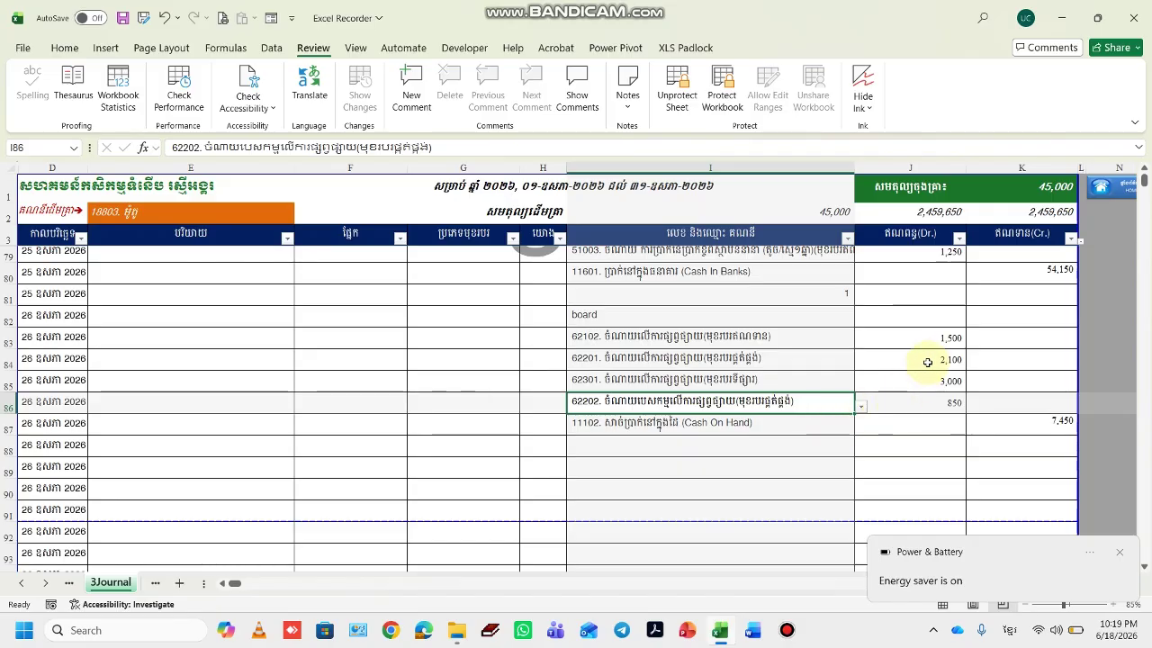
left_click(795, 425)
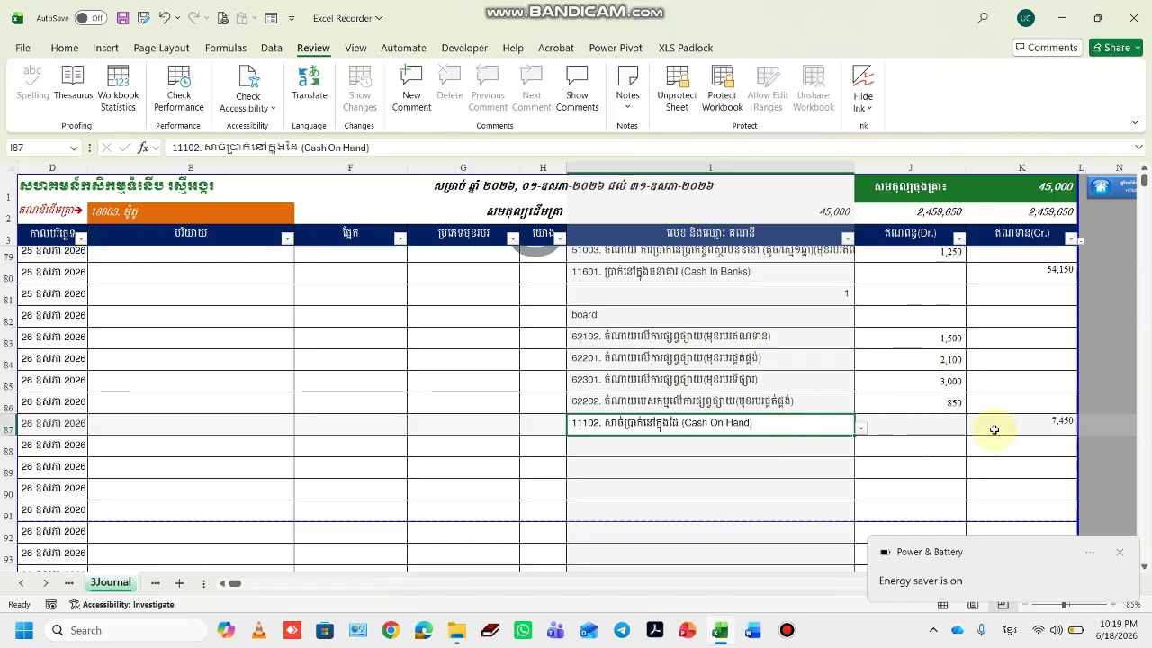
left_click(1033, 423)
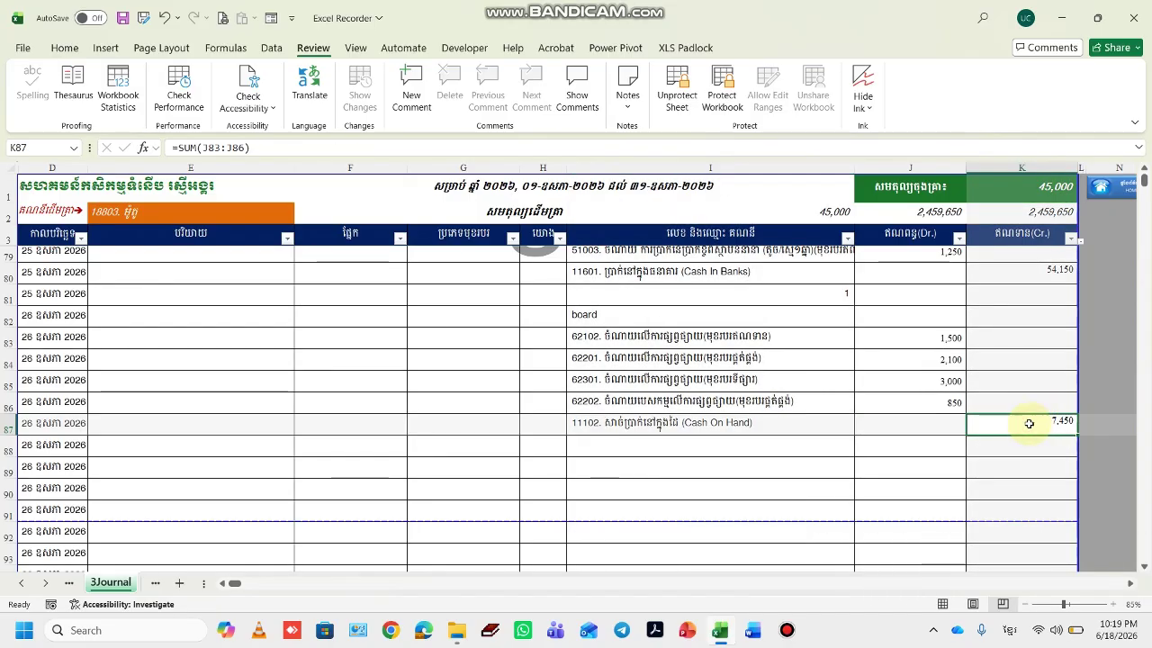
Examine the 27 May entry's Cash In Banks formula, WHT Credit debit and long-term bank loan credit in rows 99 to 101.
scroll(818, 421, "down", 3)
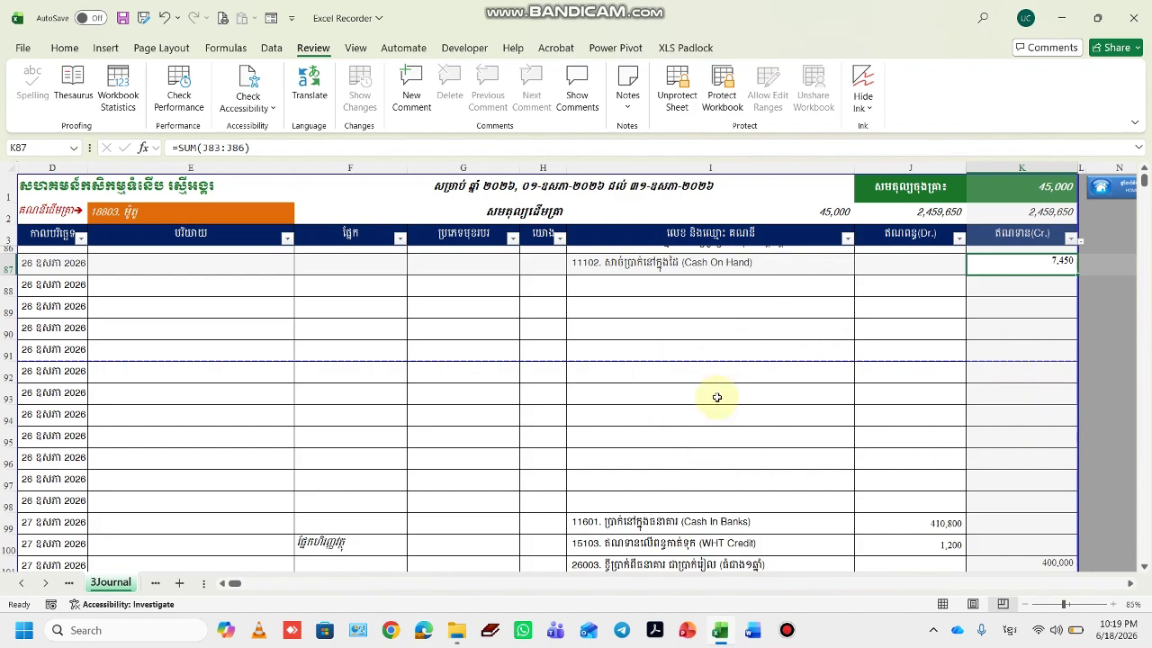
scroll(716, 397, "down", 3)
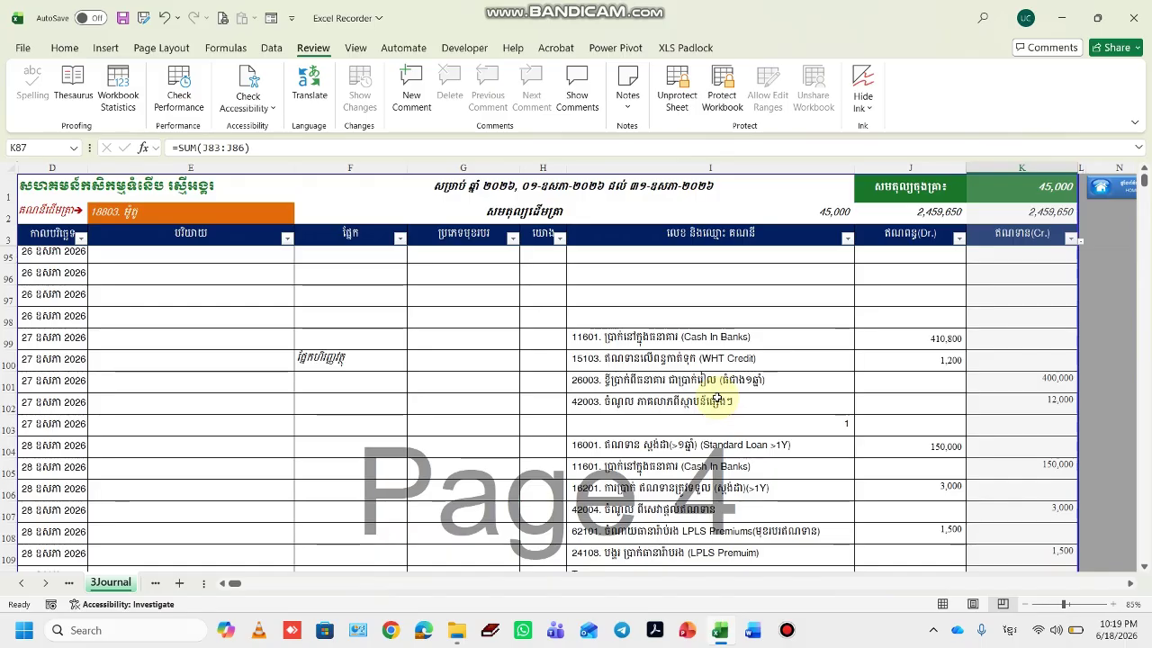
left_click(892, 337)
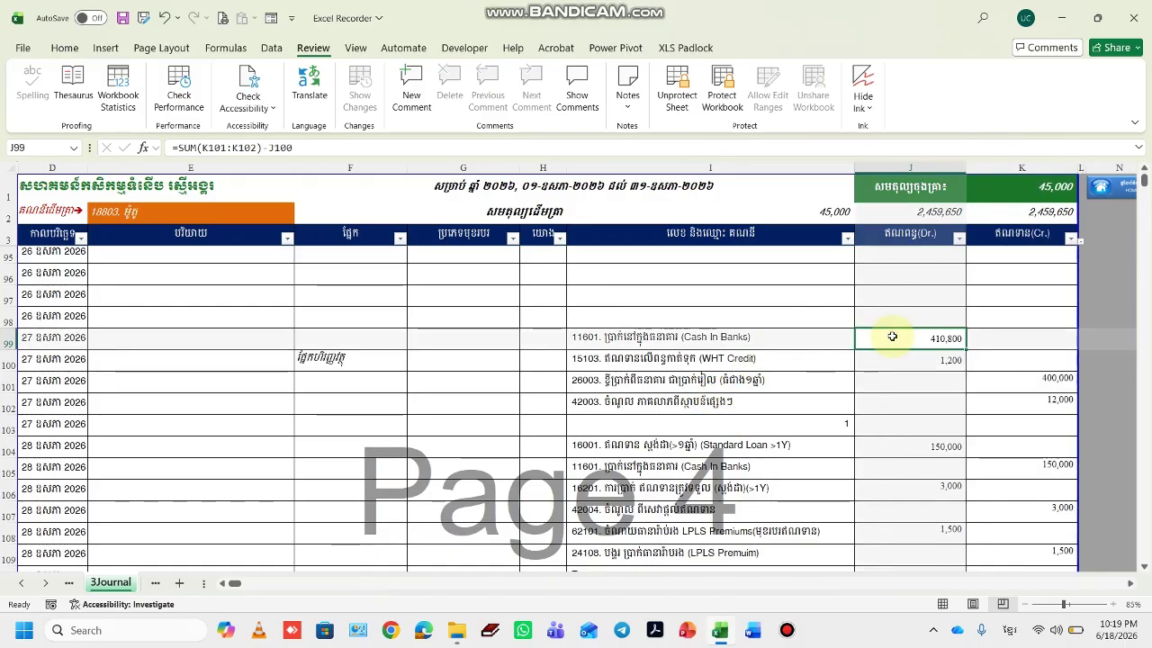
left_click(896, 360)
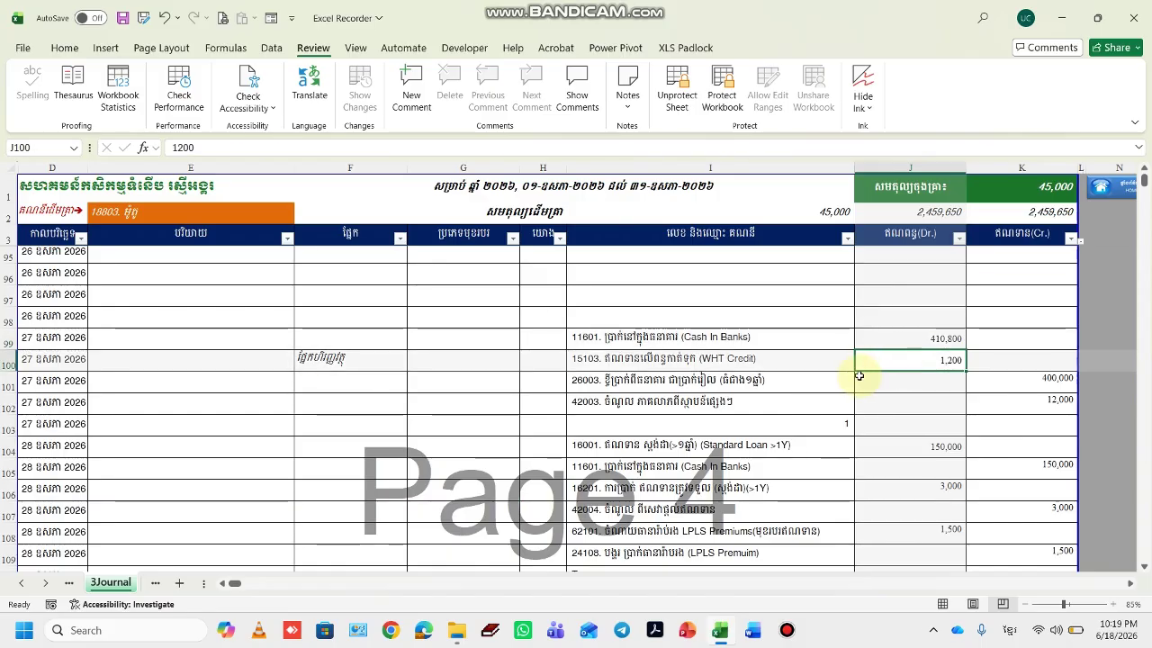
left_click(783, 342)
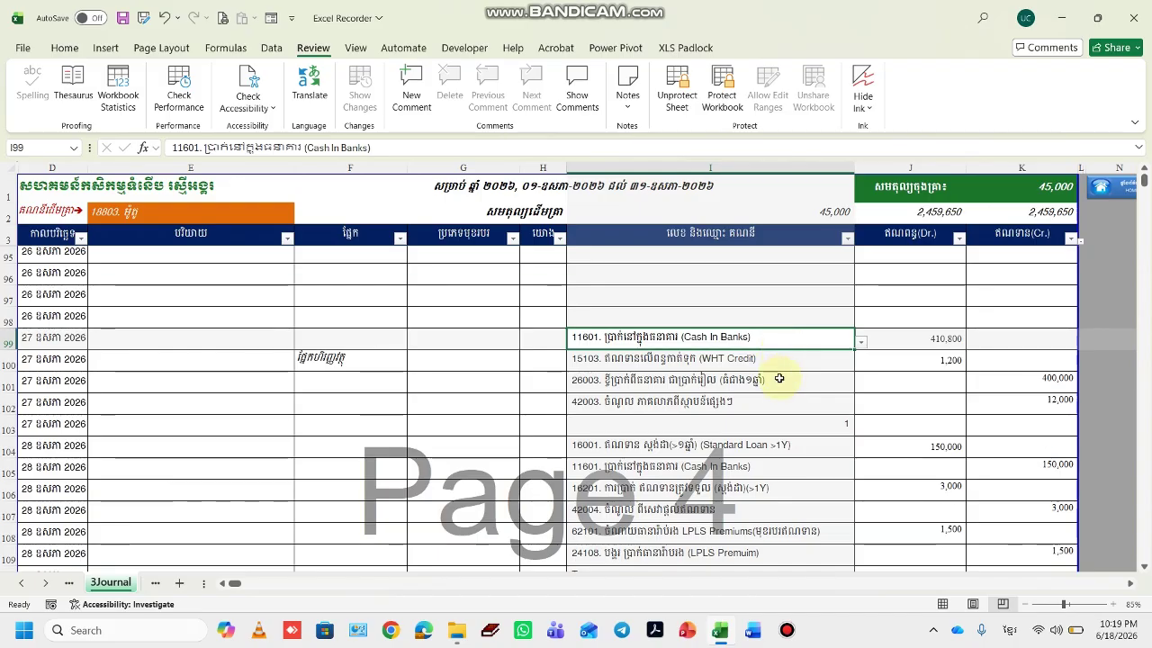
left_click(782, 381)
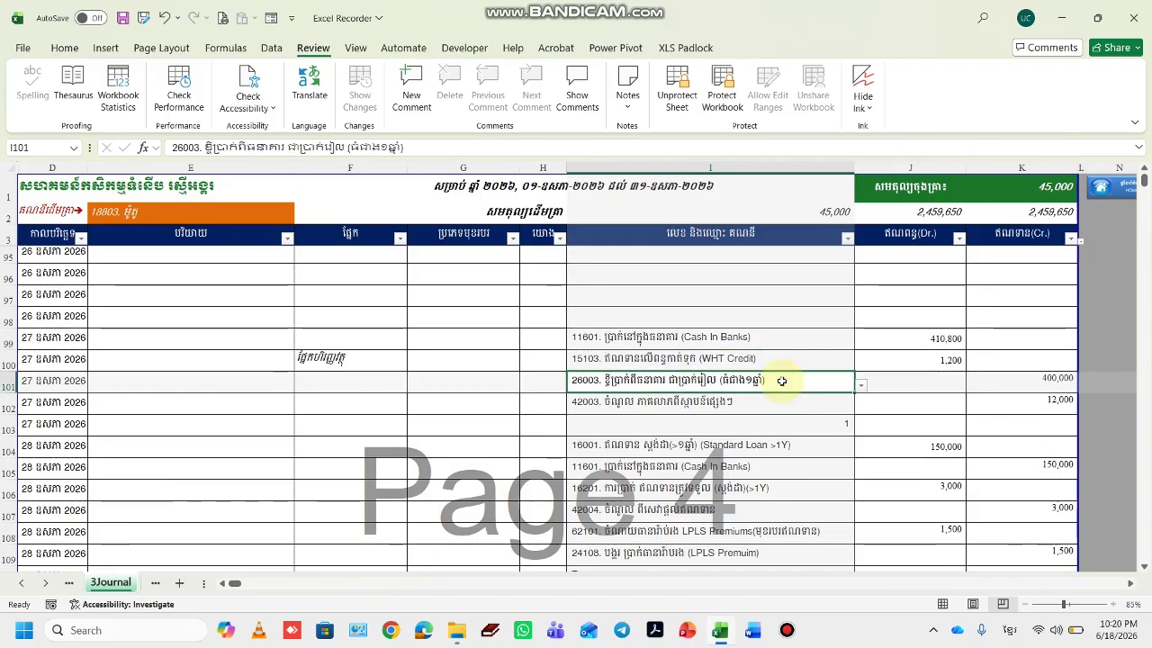
left_click(1005, 383)
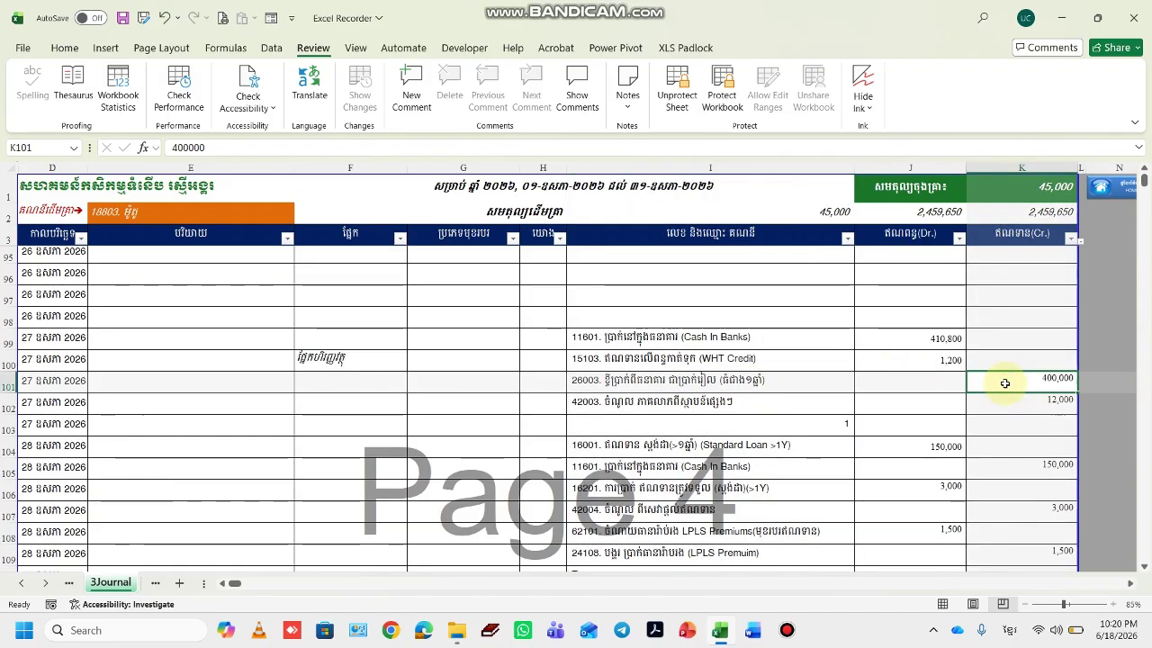
left_click(945, 334)
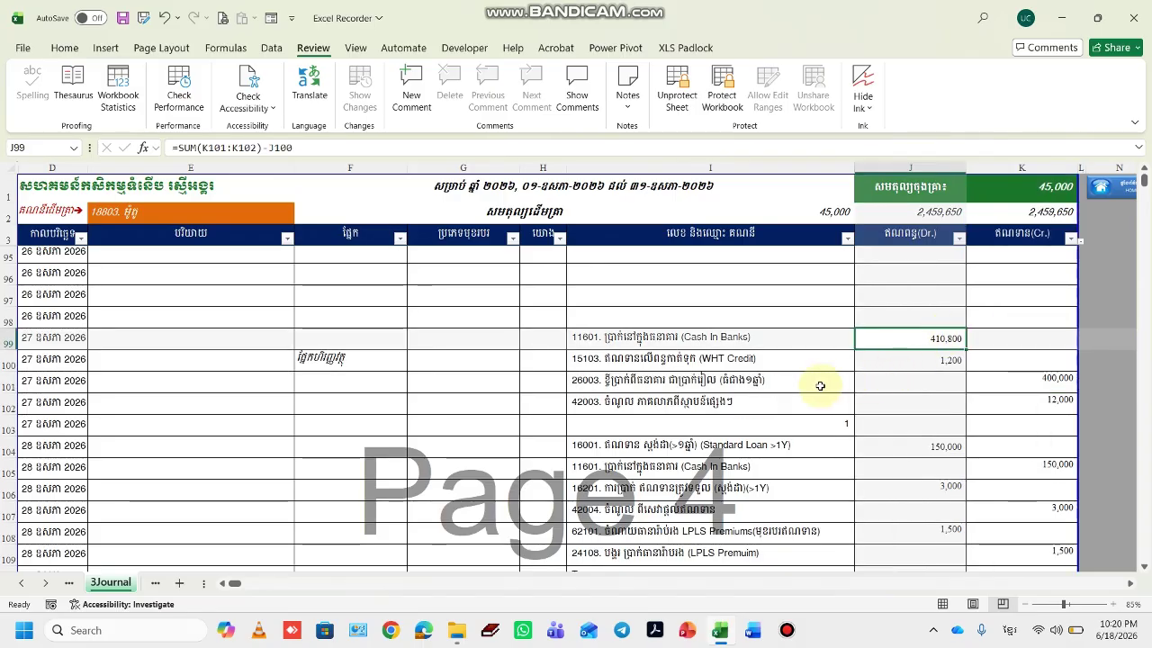
Compare the 27 May WHT Credit debit in J100 with the account 42003 income credit in K102.
key("F12")
left_click(839, 142)
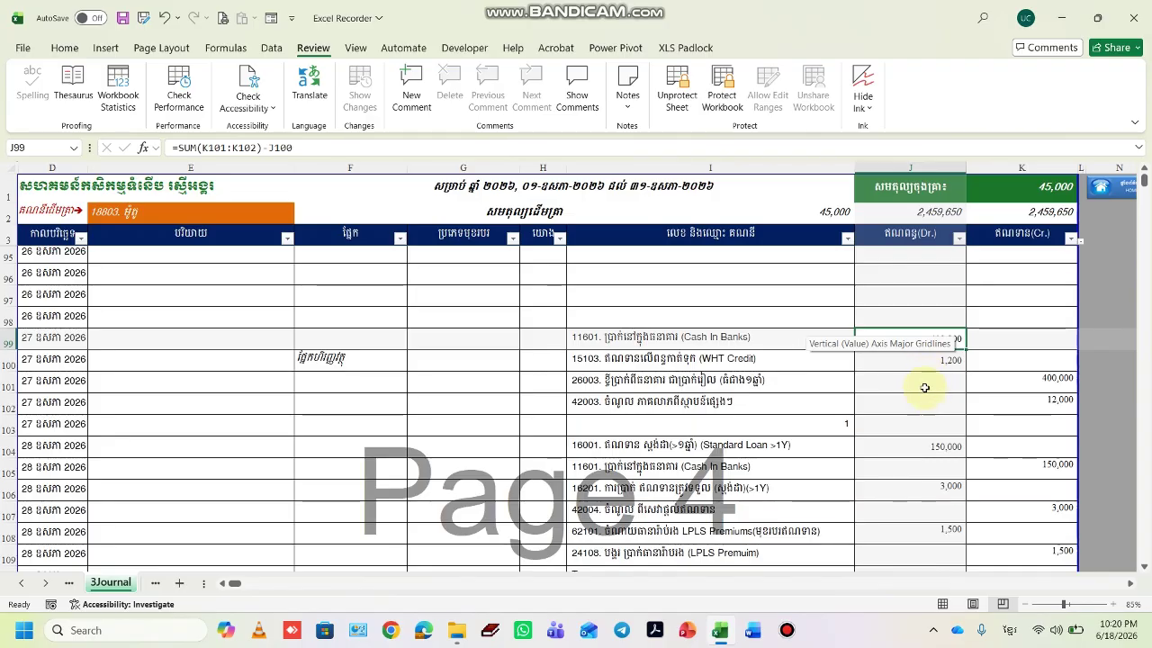
left_click(1004, 401)
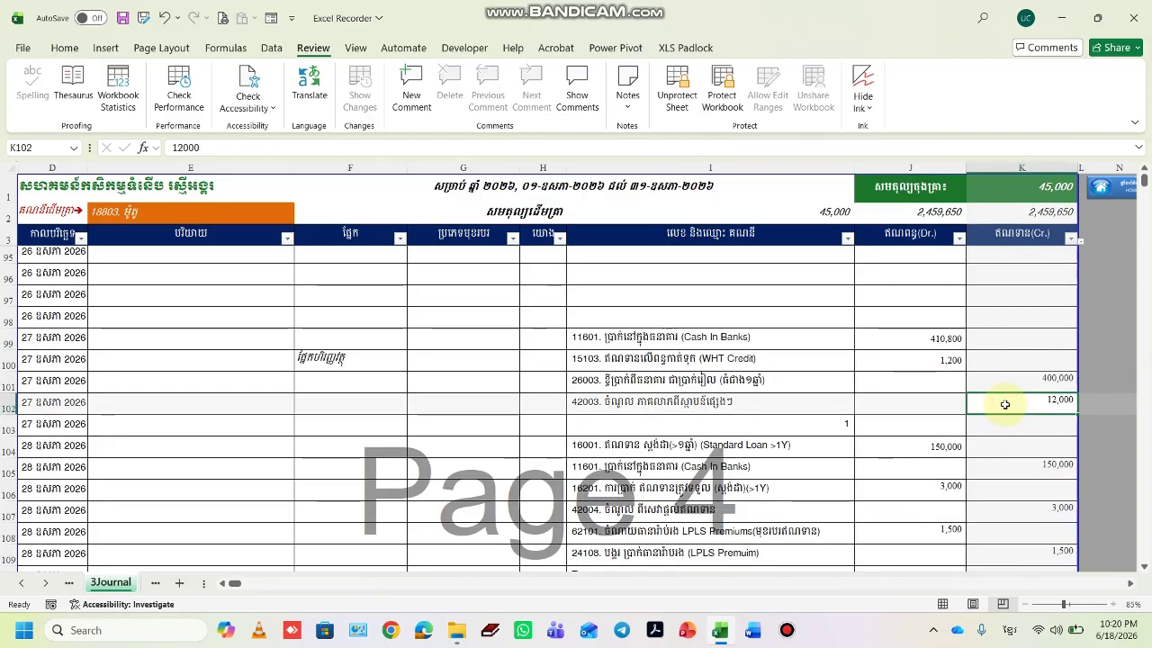
left_click(946, 360)
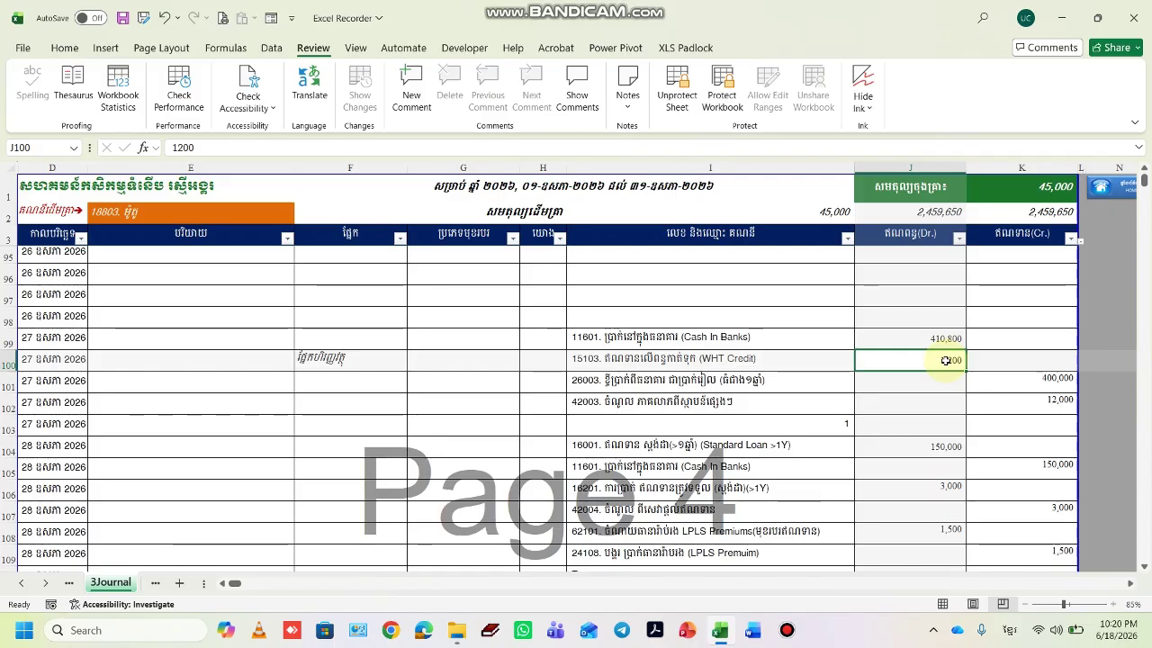
left_click(1022, 402)
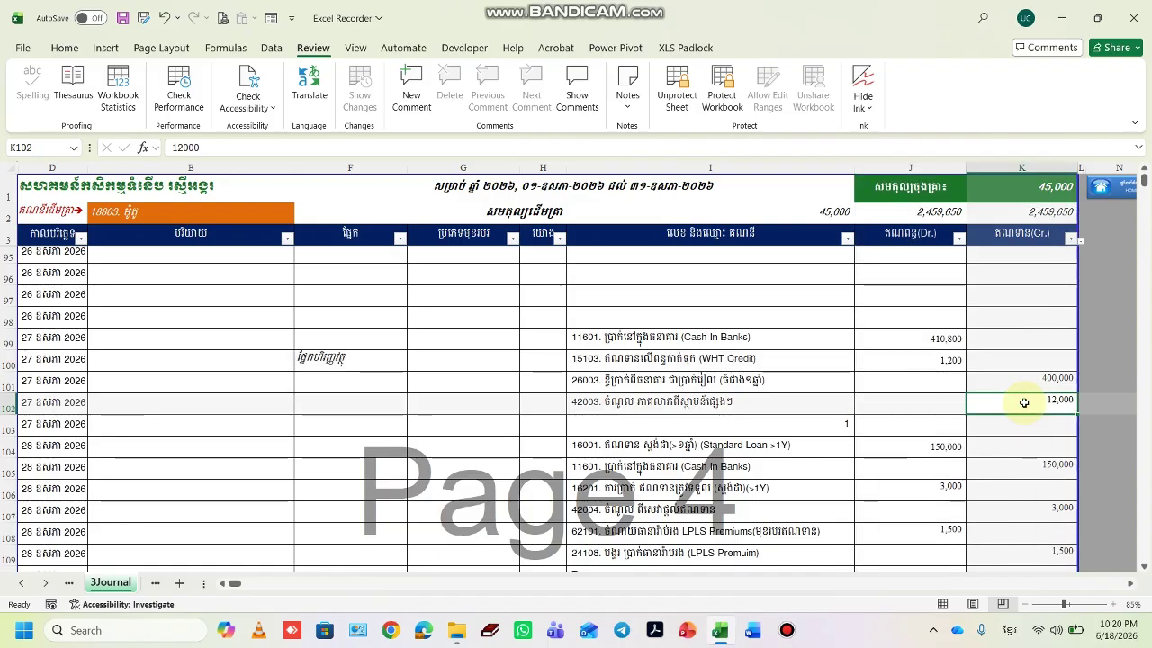
left_click(947, 360)
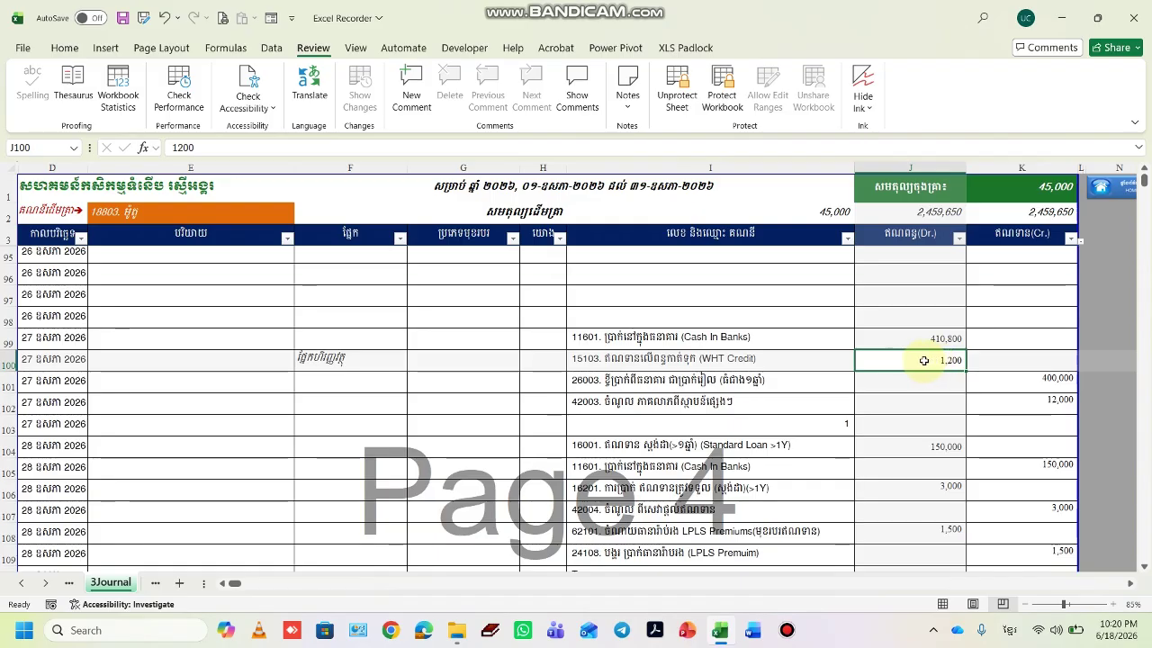
Examine the 28 May loan entry in rows 104 to 109, covering the Standard Loan, Cash In Banks, service income and LPLS premium lines.
scroll(923, 360, "down", 2)
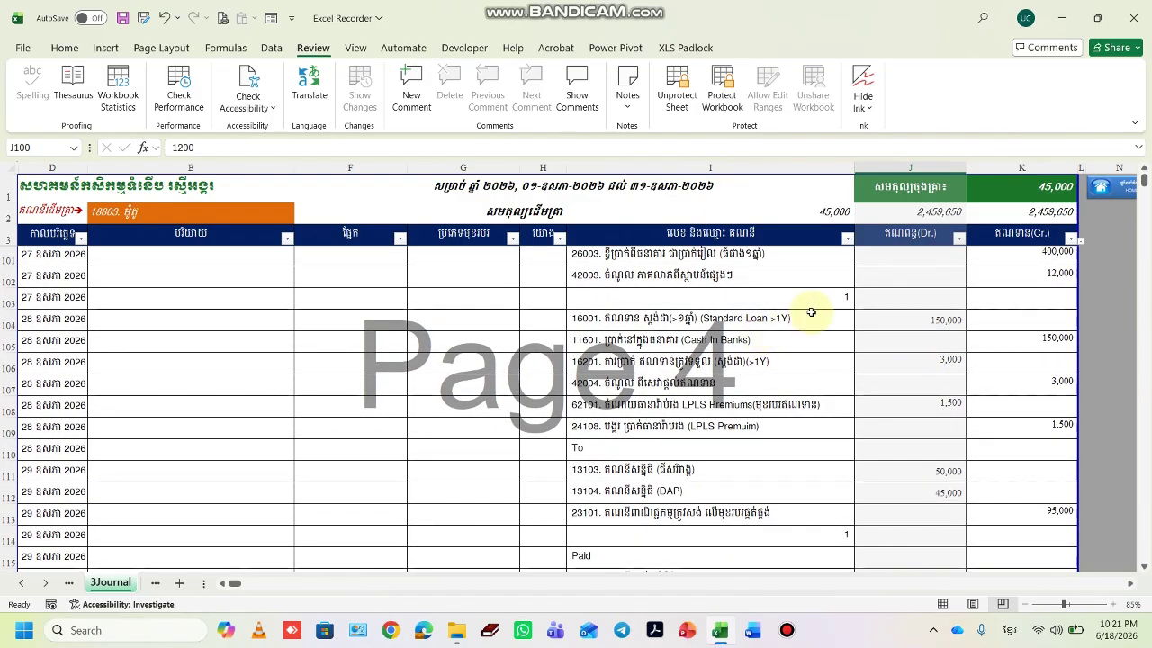
left_click(886, 316)
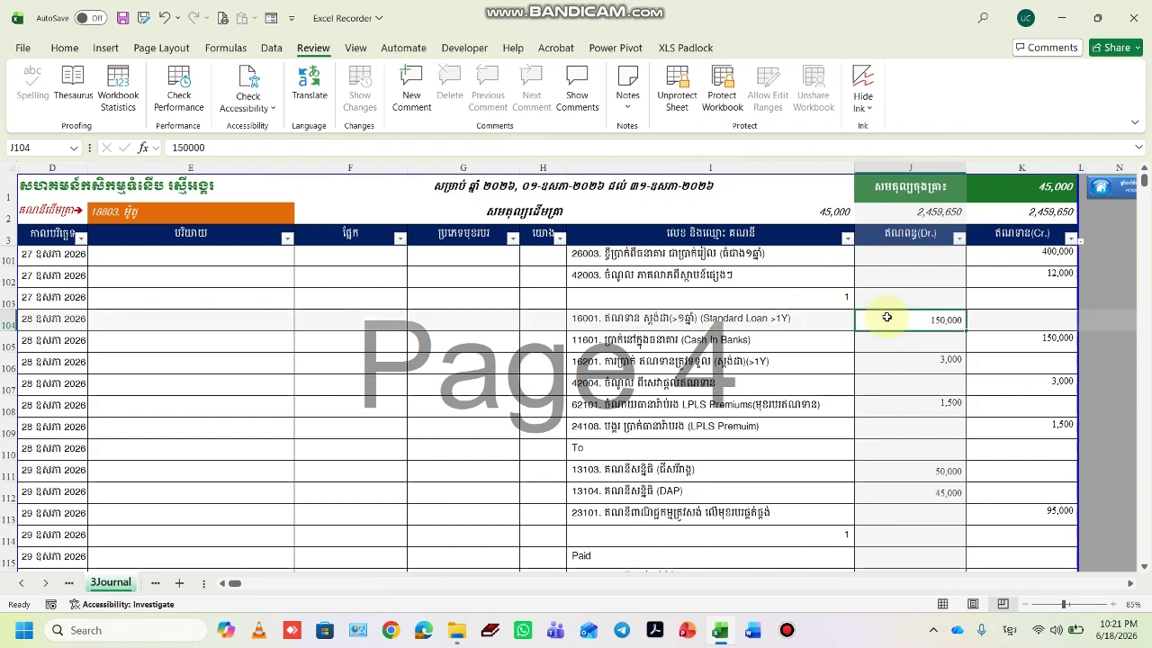
left_click(788, 317)
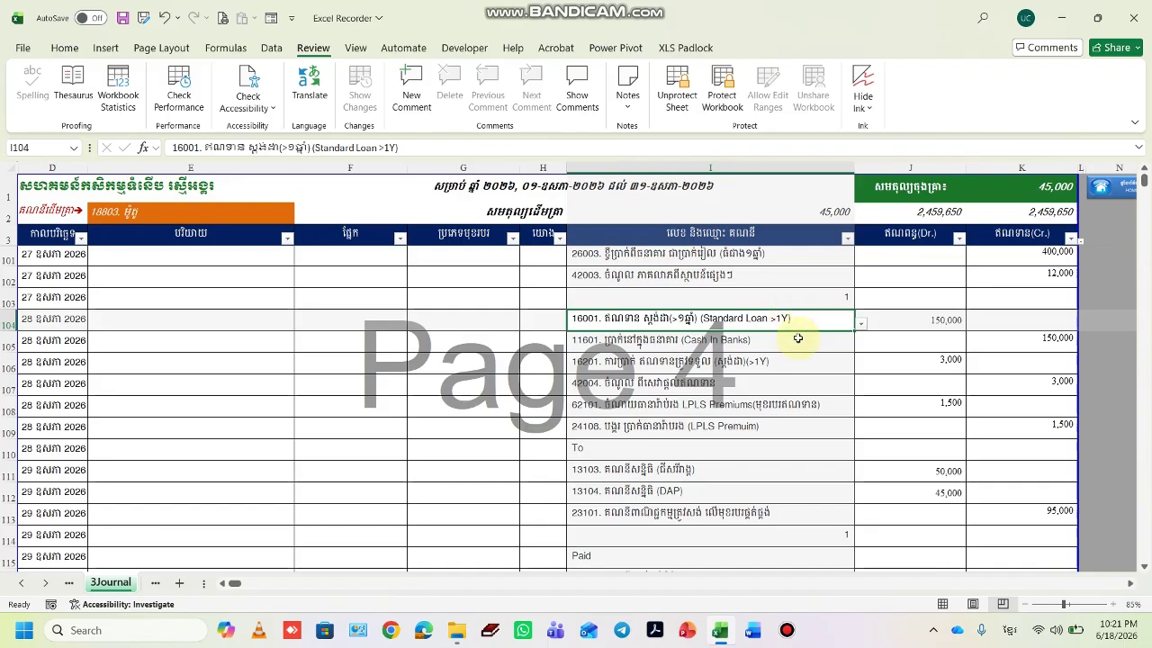
left_click(798, 341)
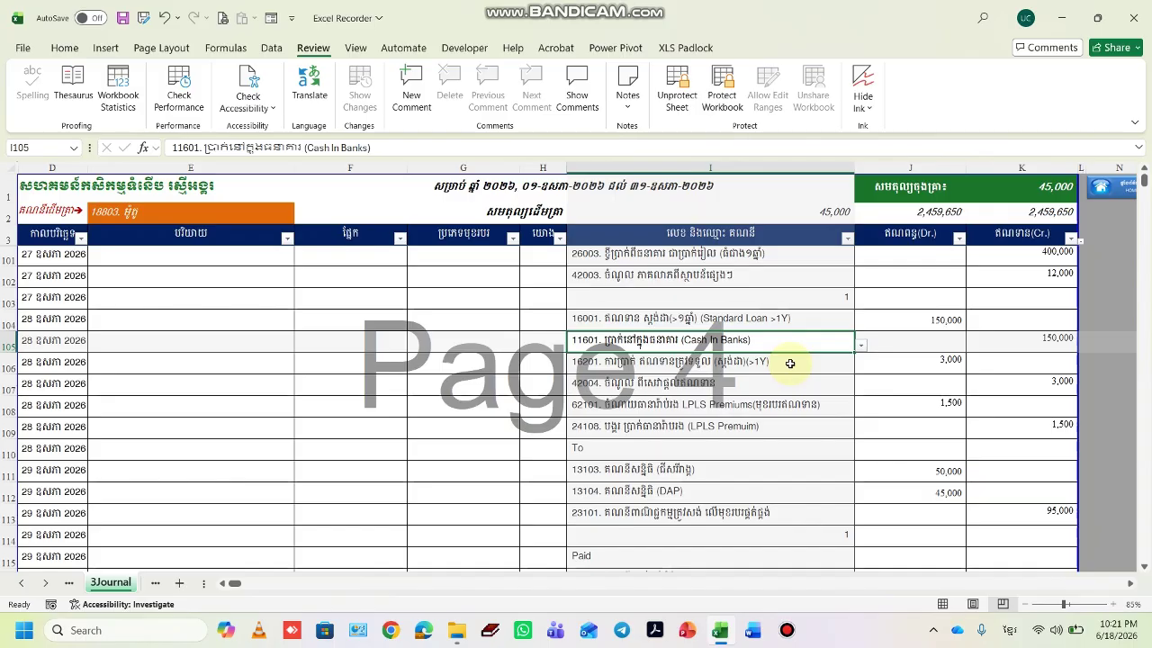
left_click(790, 362)
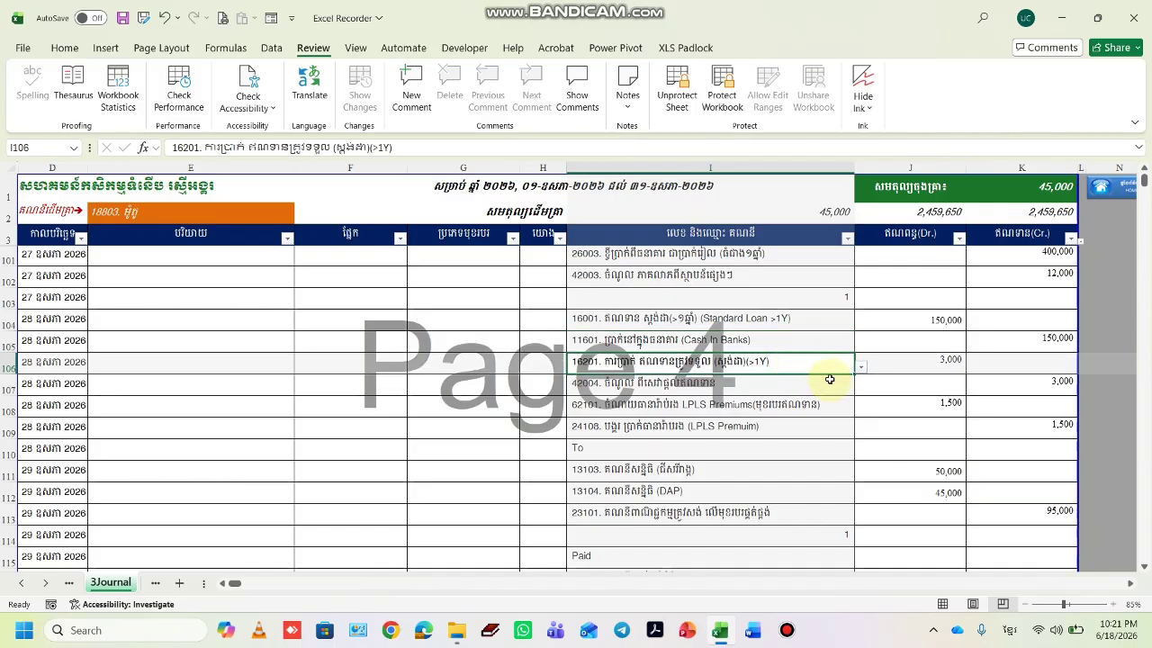
left_click(825, 385)
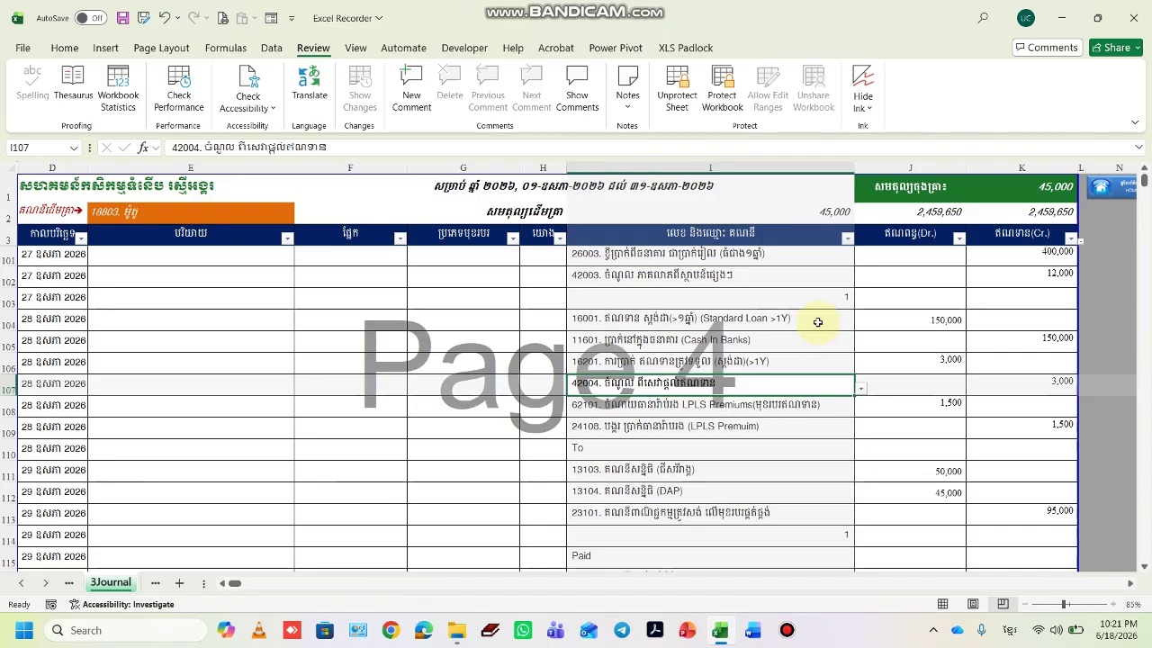
left_click_drag(815, 320, 816, 379)
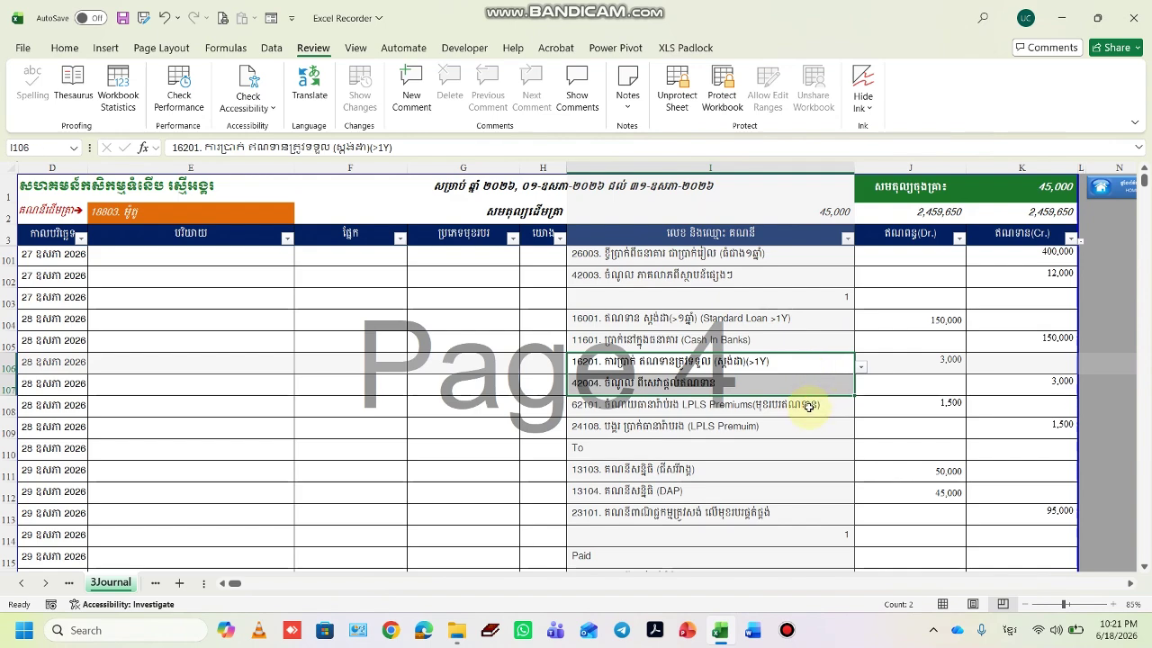
left_click(809, 407)
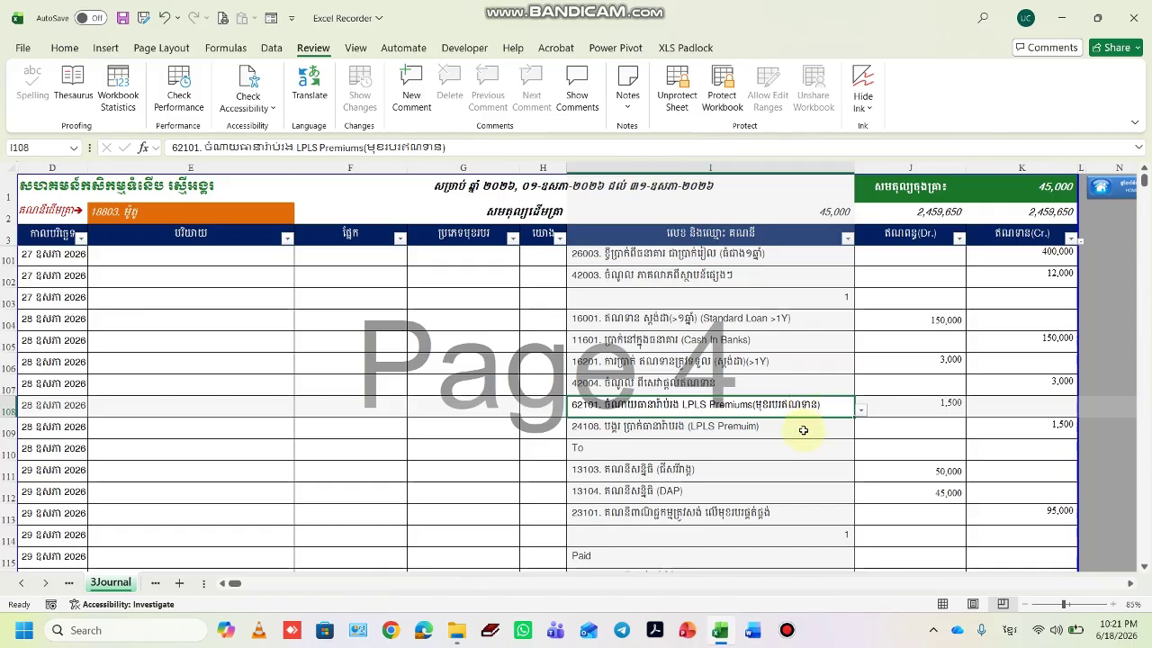
left_click(802, 430)
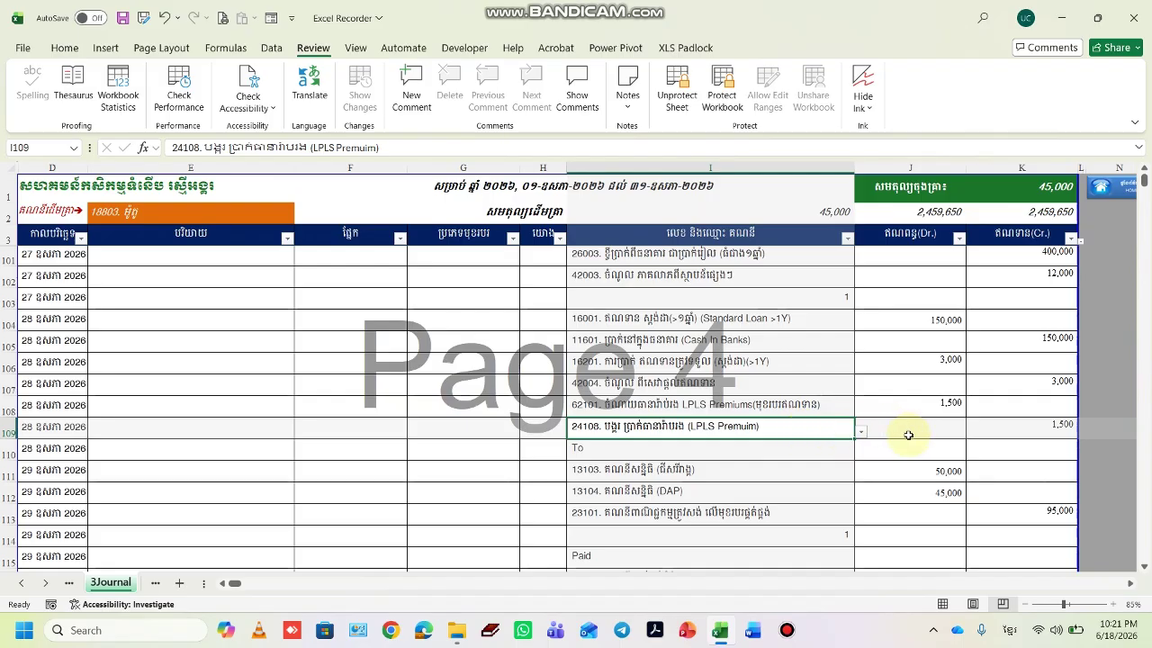
scroll(908, 434, "down", 3)
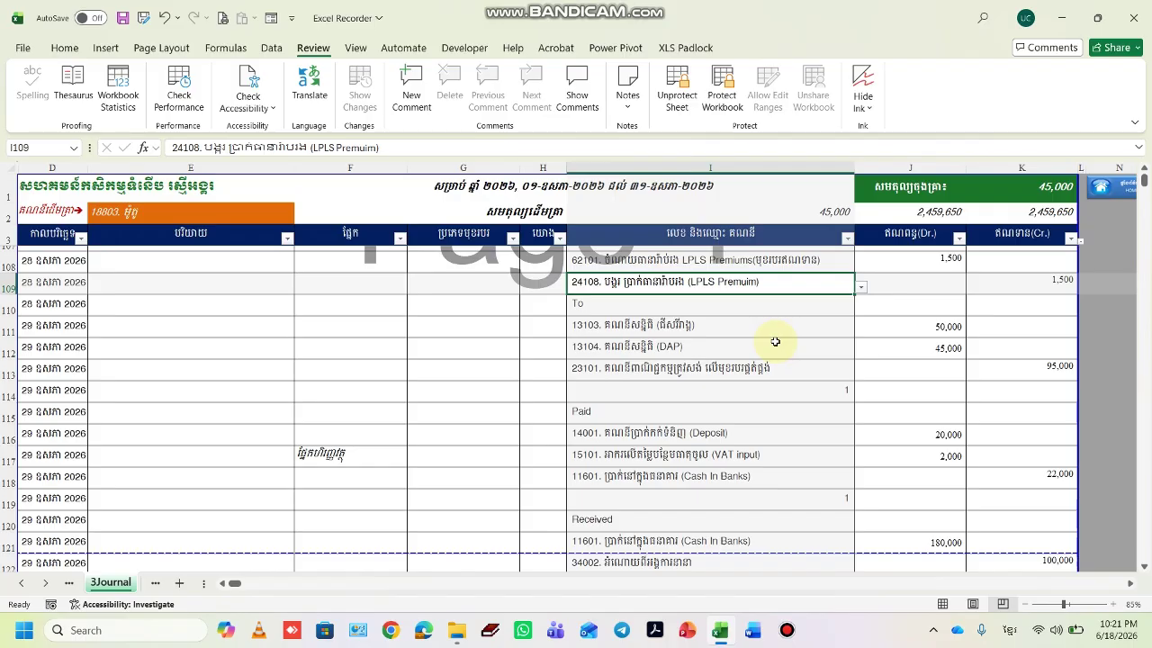
Examine the 29 May inventory entry in rows 111 to 113, covering the organic fertiliser and DAP debits and the account 23101 credit.
left_click(927, 348)
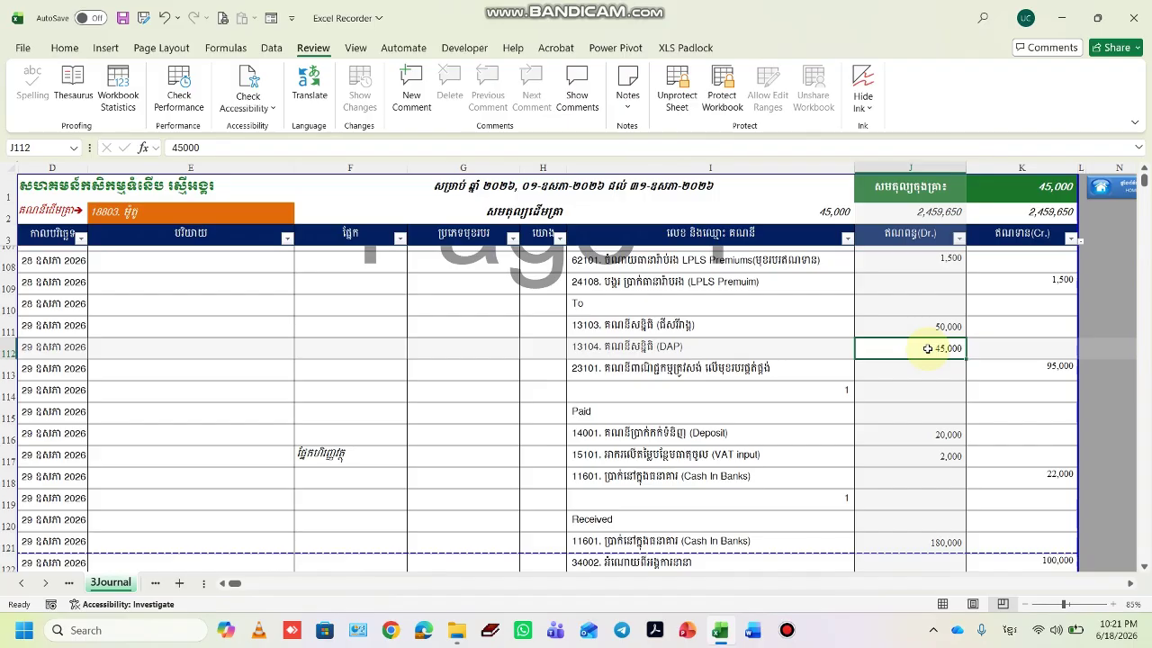
left_click(1031, 364)
left_click(761, 366)
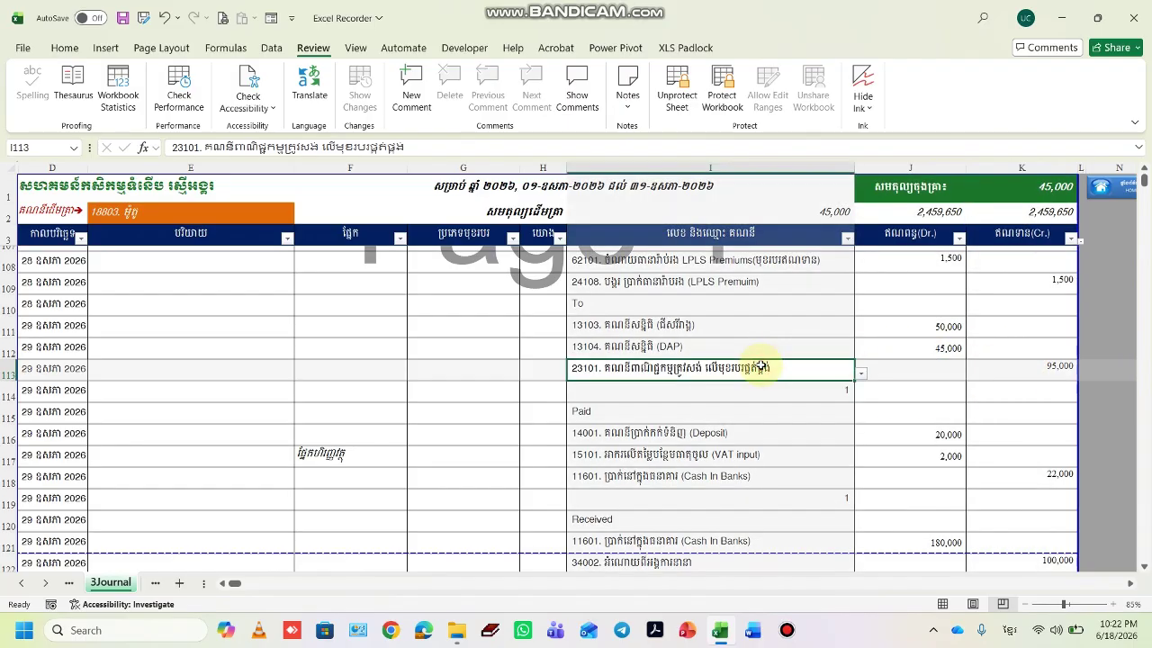
Examine the 29 May Deposit and VAT input debits in rows 116 and 117 and the Cash In Banks credit formula in K118.
scroll(760, 364, "down", 1)
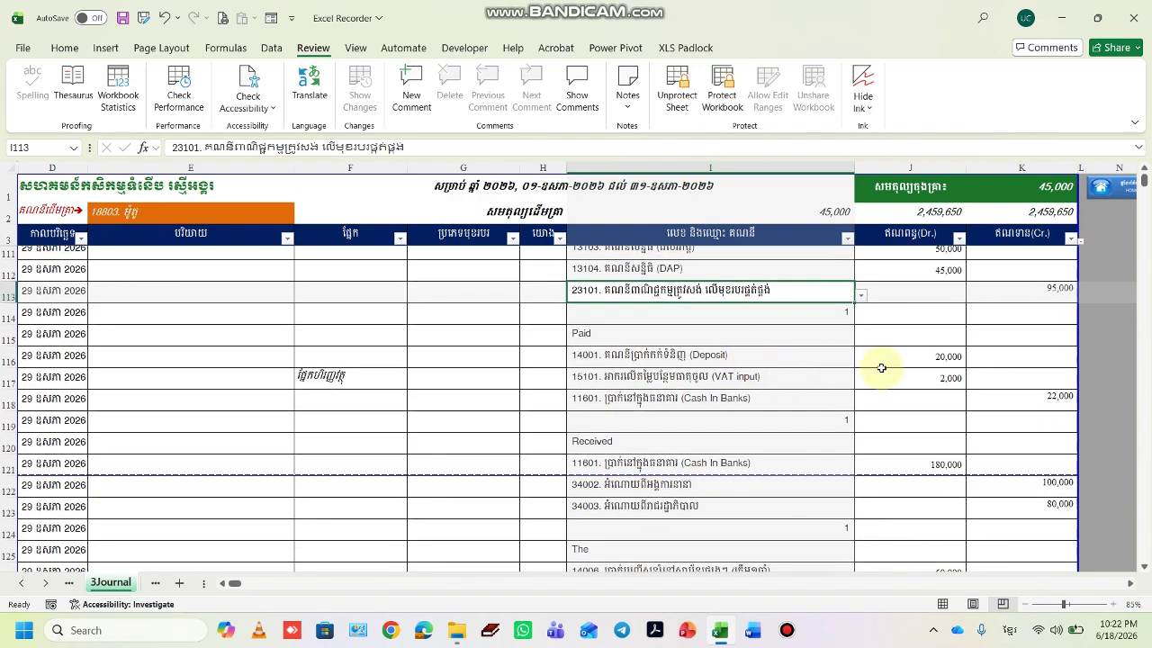
left_click(910, 357)
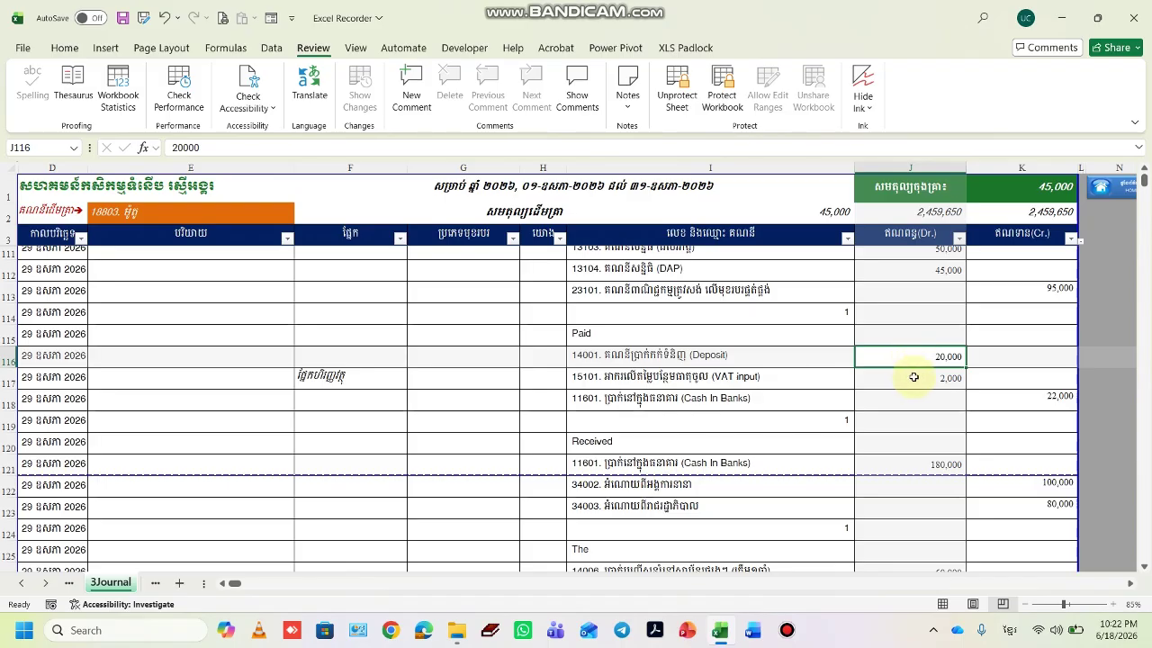
left_click(921, 380)
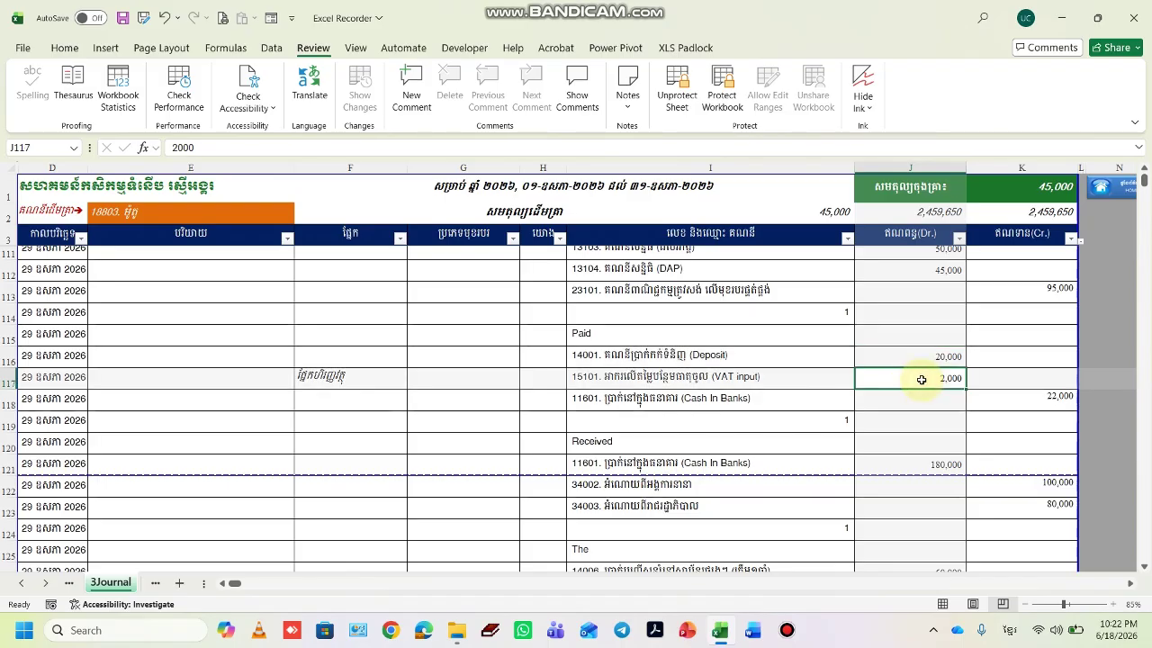
left_click(1016, 400)
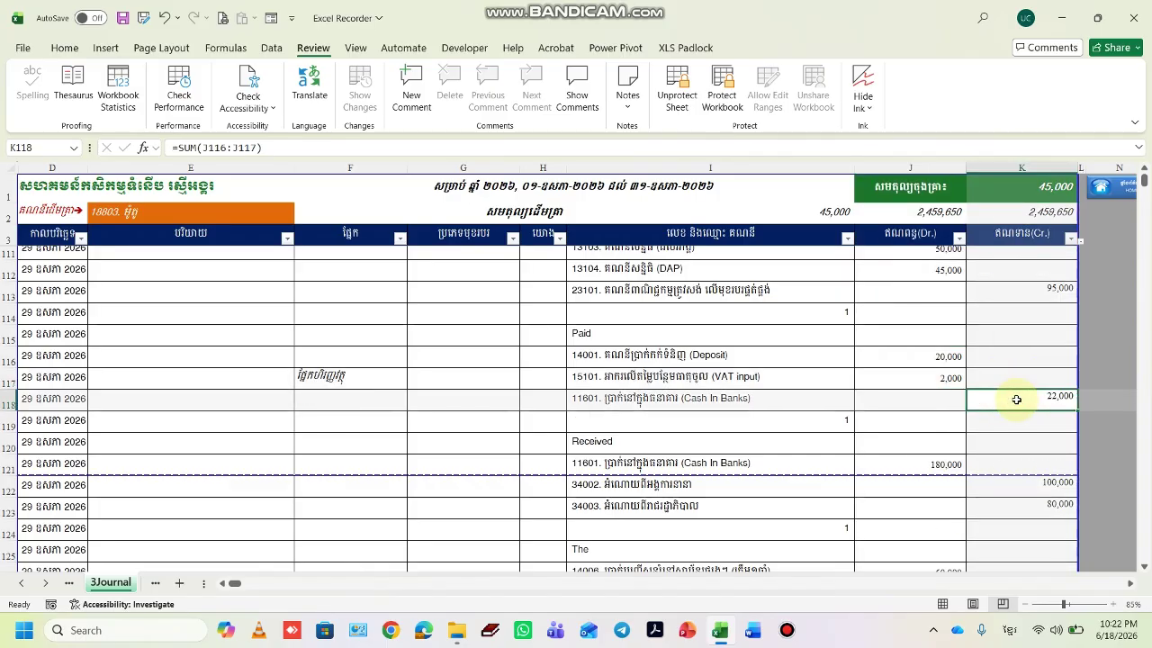
Compare the 29 May Cash In Banks receipt in J121 with the account 34002 and 34003 donation credits in K122 to K123.
scroll(1015, 400, "down", 2)
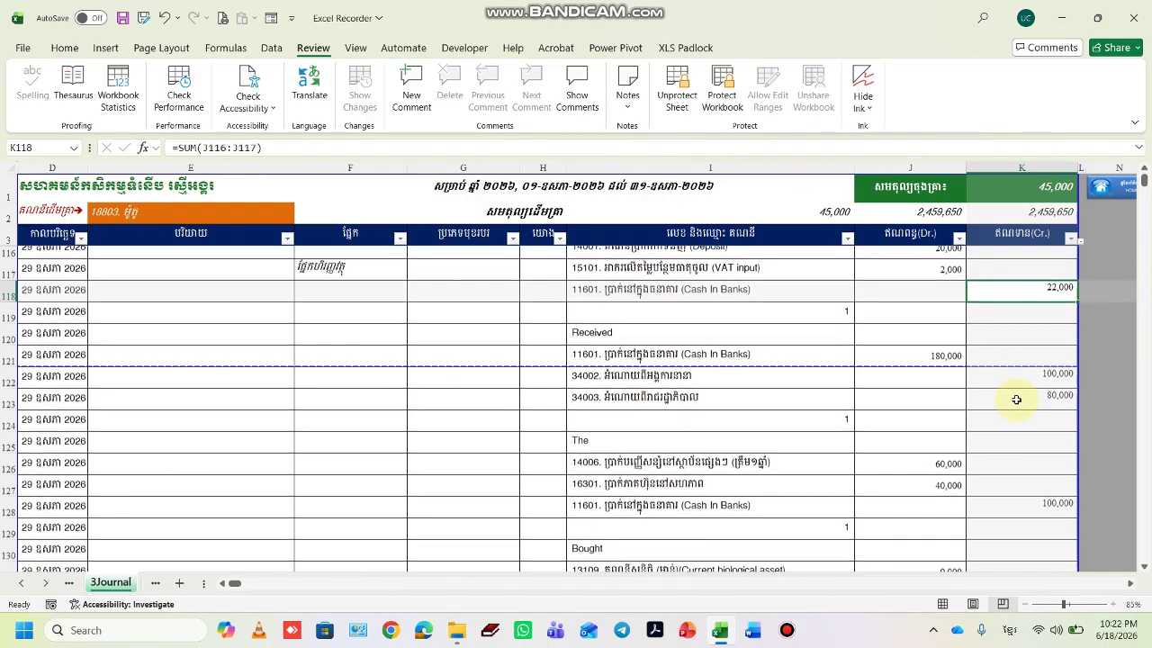
left_click(938, 357)
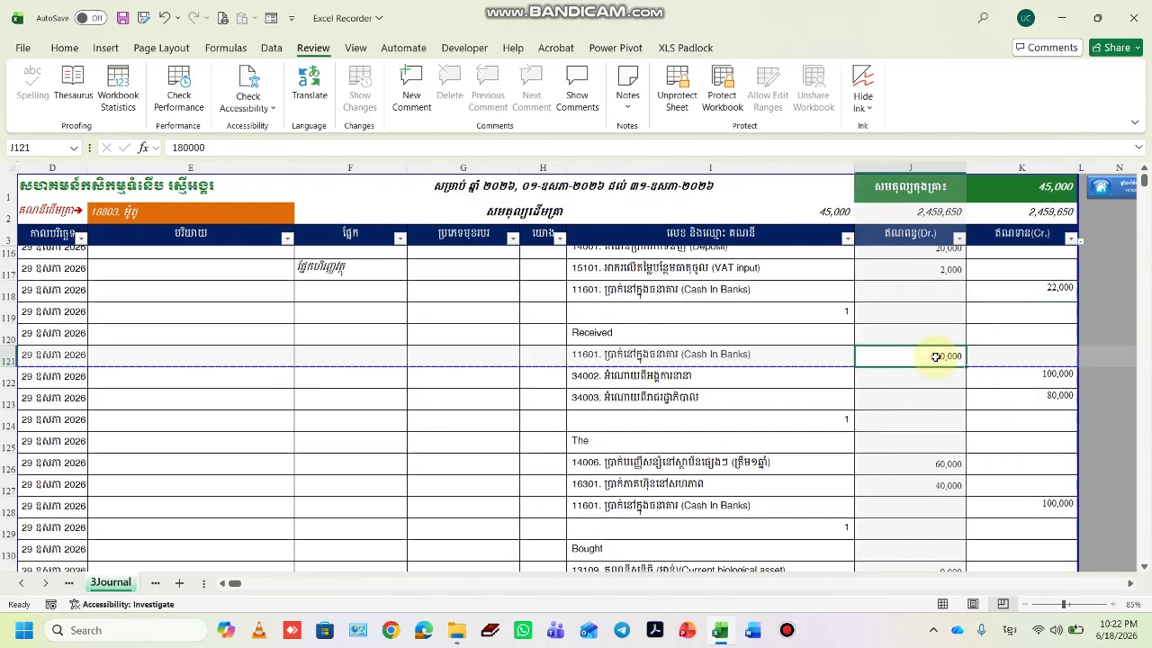
left_click_drag(1028, 375, 1029, 391)
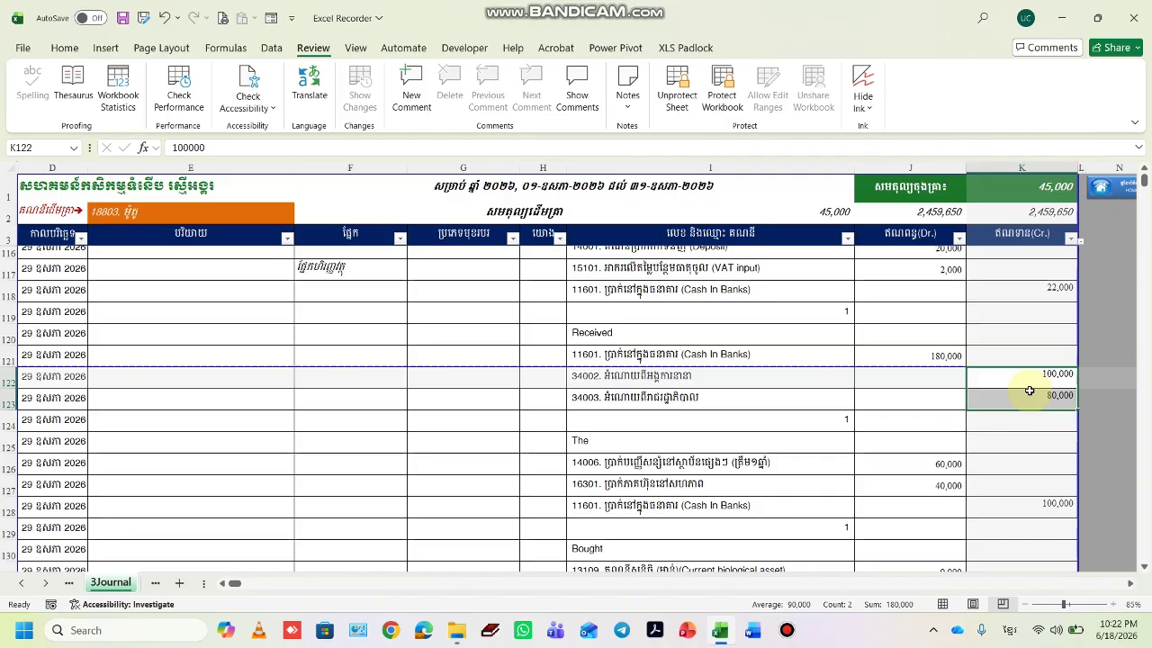
Examine the 29 May entry in rows 126 to 128, covering the account 14006 and 16301 debits and the Cash In Banks line.
scroll(1029, 390, "down", 2)
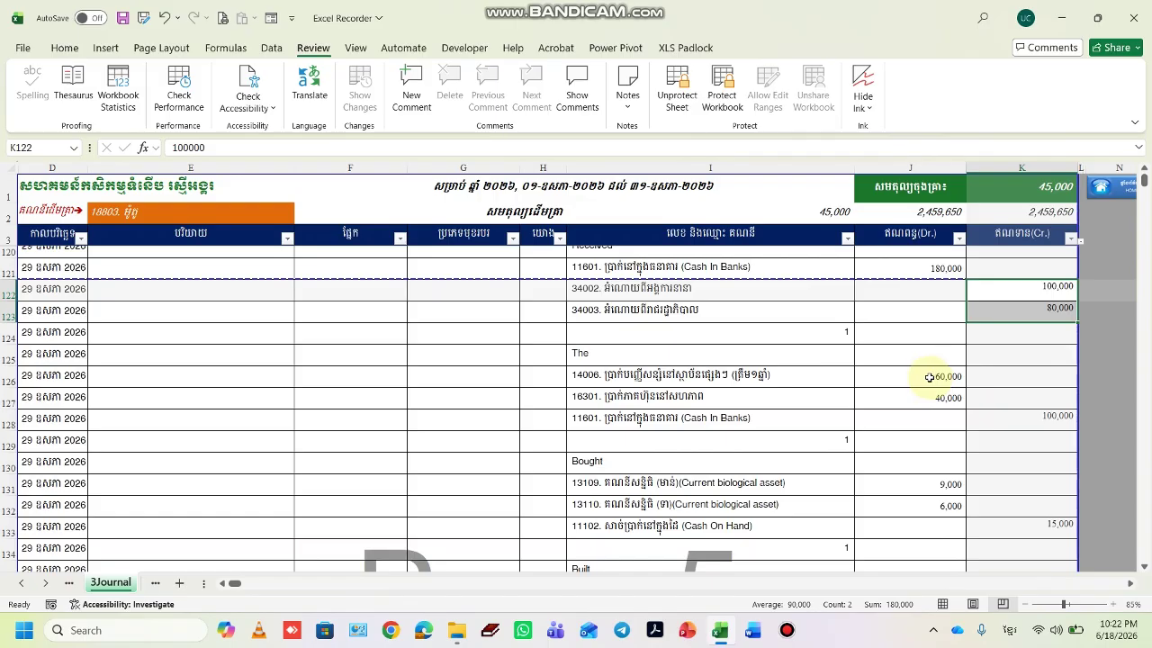
left_click(929, 377)
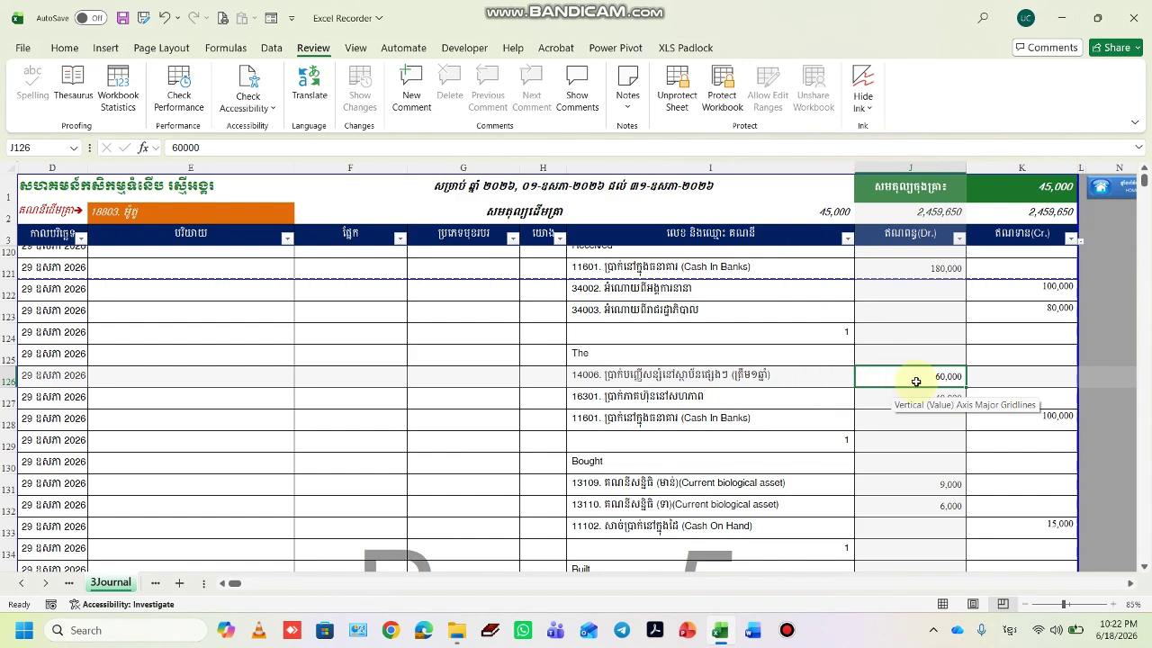
left_click(844, 400)
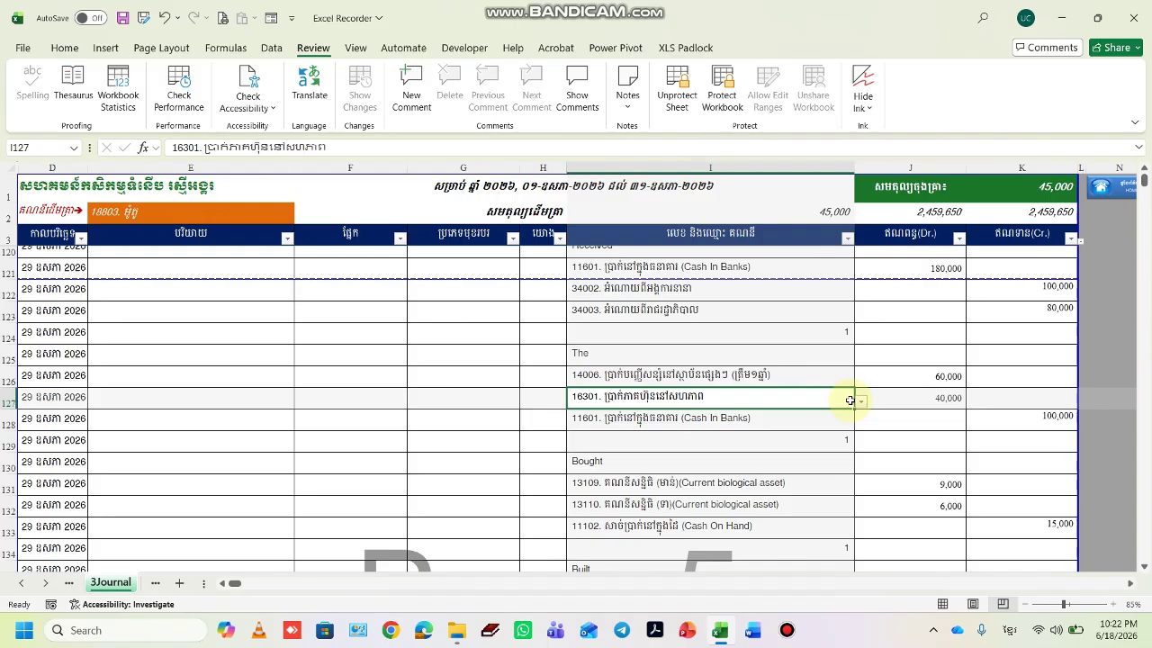
left_click(909, 401)
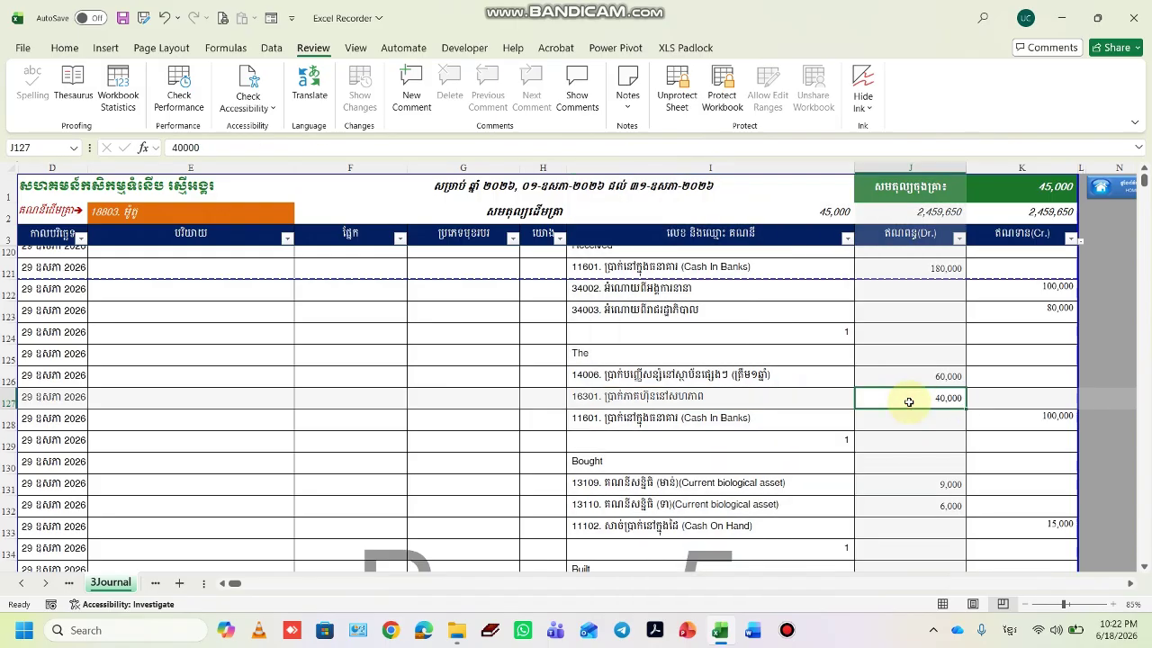
left_click(790, 422)
Examine the 29 May purchase of current biological assets in rows 131 to 133, including both debits and the Cash On Hand line.
scroll(788, 405, "down", 2)
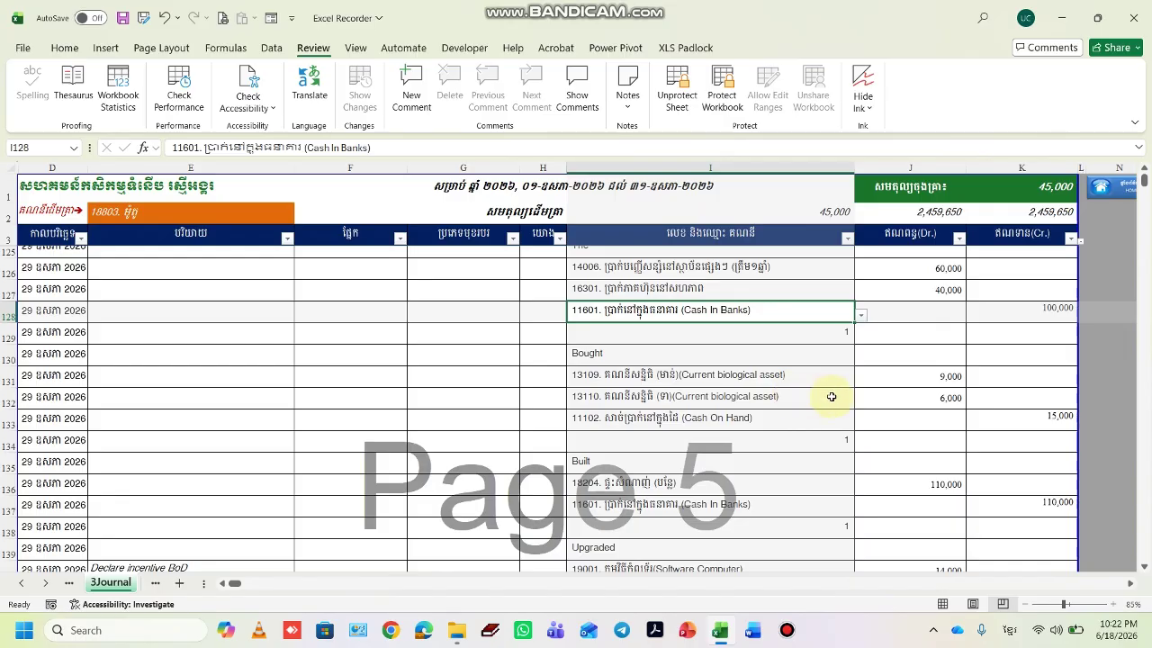
left_click(902, 385)
left_click_drag(903, 386, 904, 400)
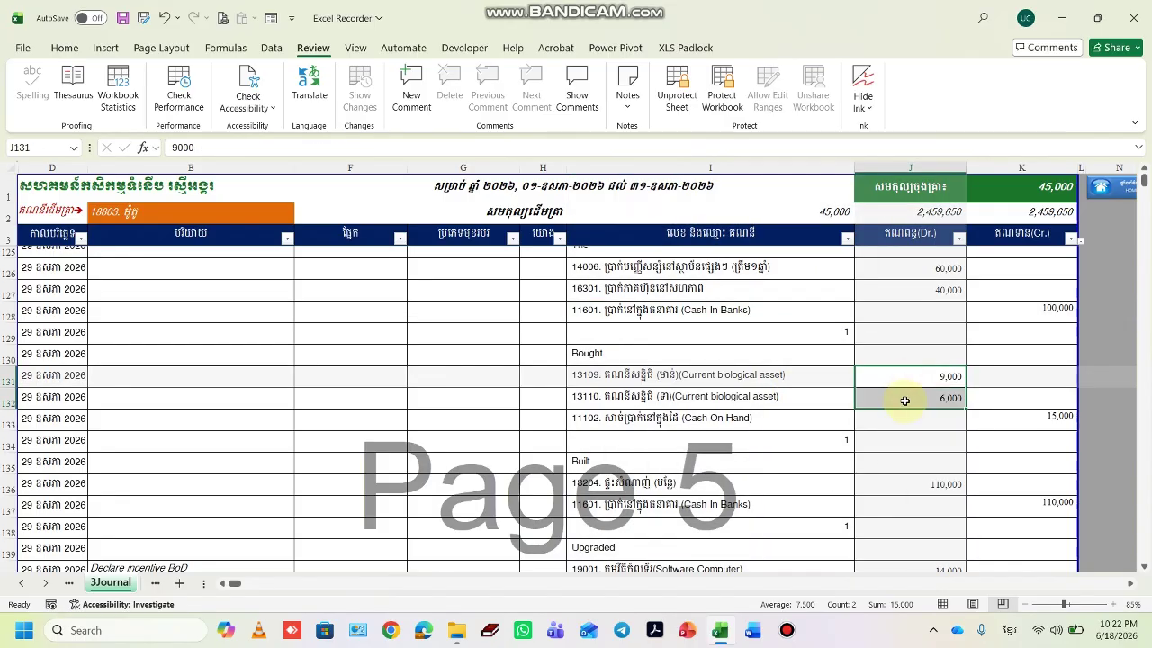
left_click(902, 420)
Examine the 29 May net house construction entry in rows 136 to 137 and the Software Computer and Copyright upgrade in rows 140 to 142.
scroll(903, 420, "down", 3)
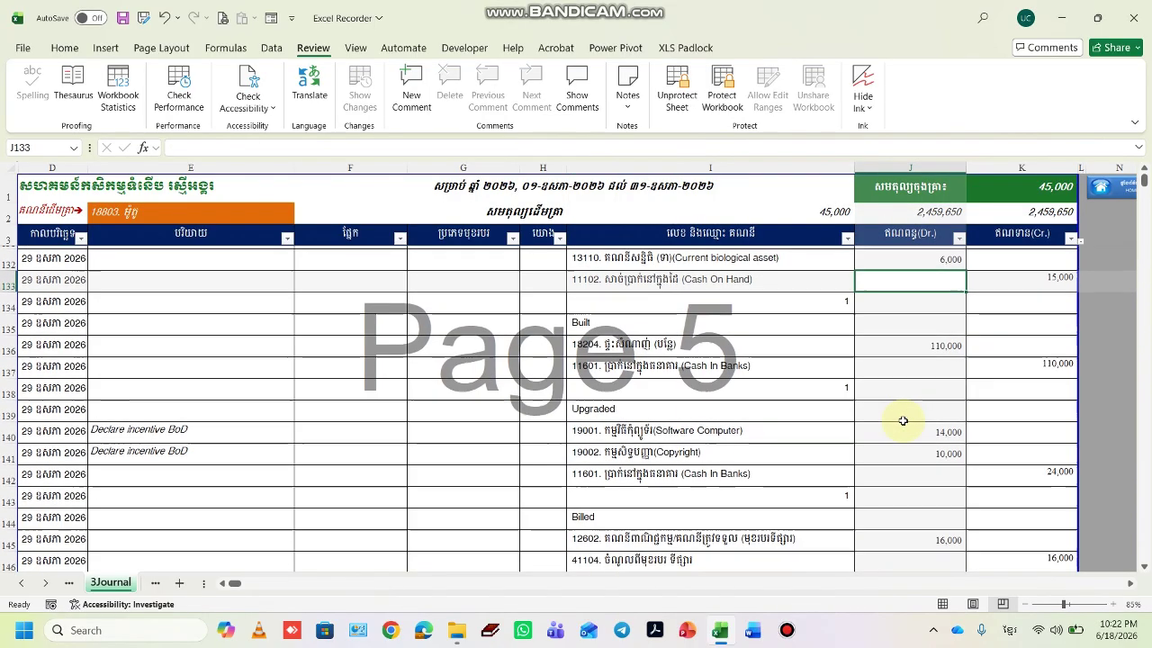
scroll(902, 419, "down", 1)
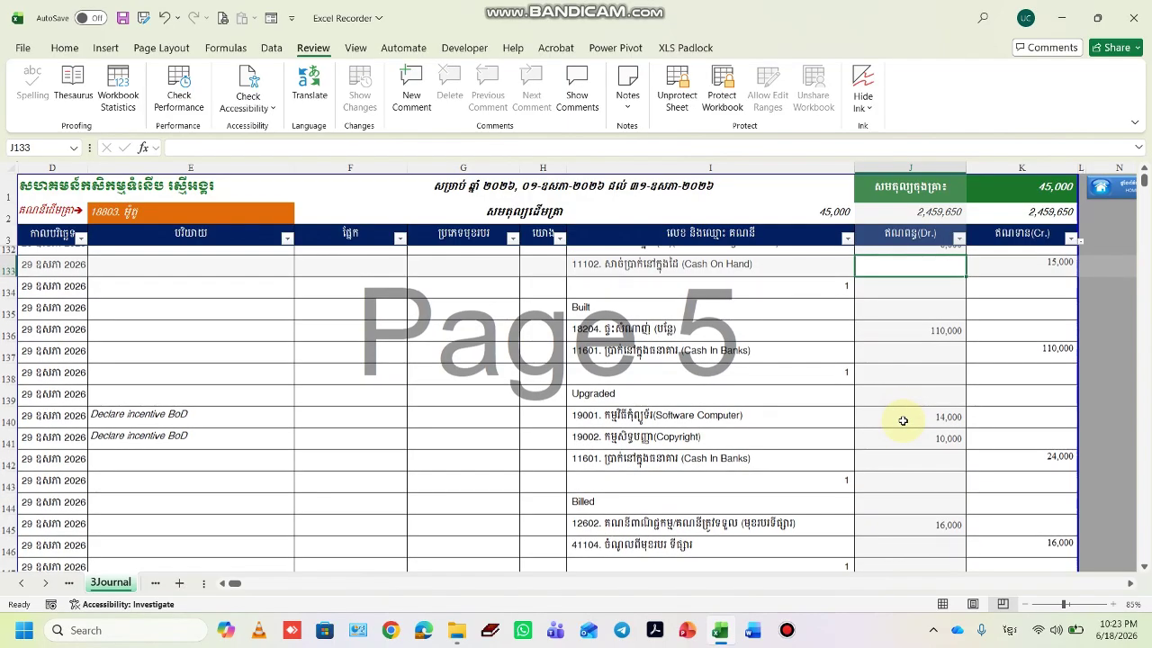
left_click(919, 332)
left_click(920, 350)
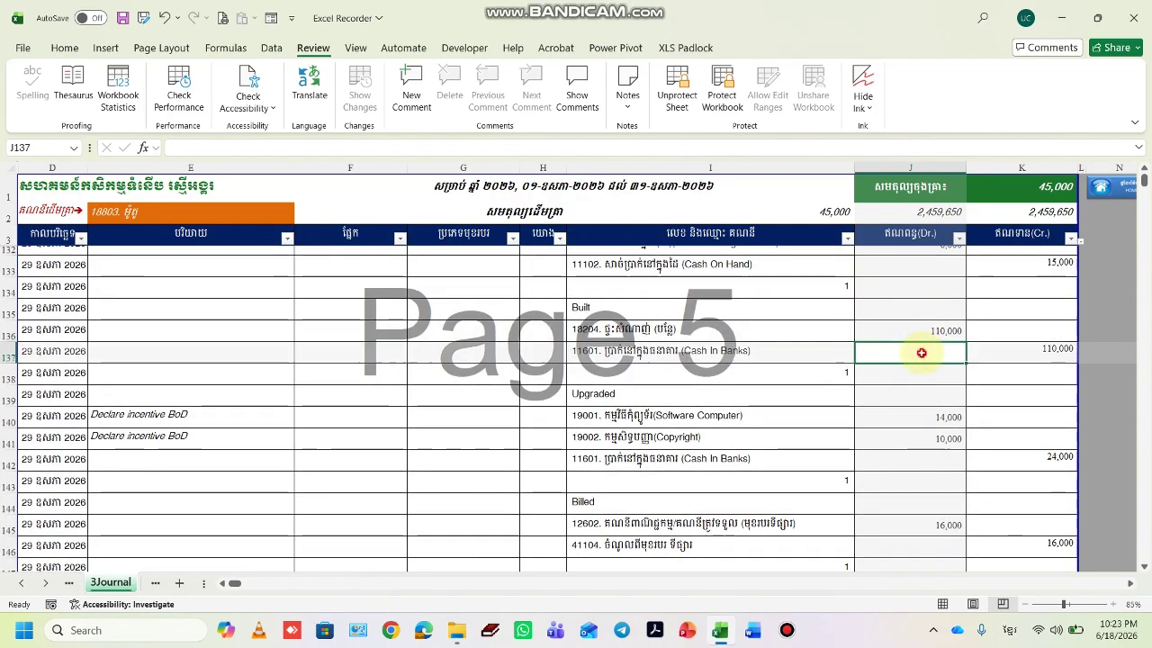
scroll(921, 352, "down", 2)
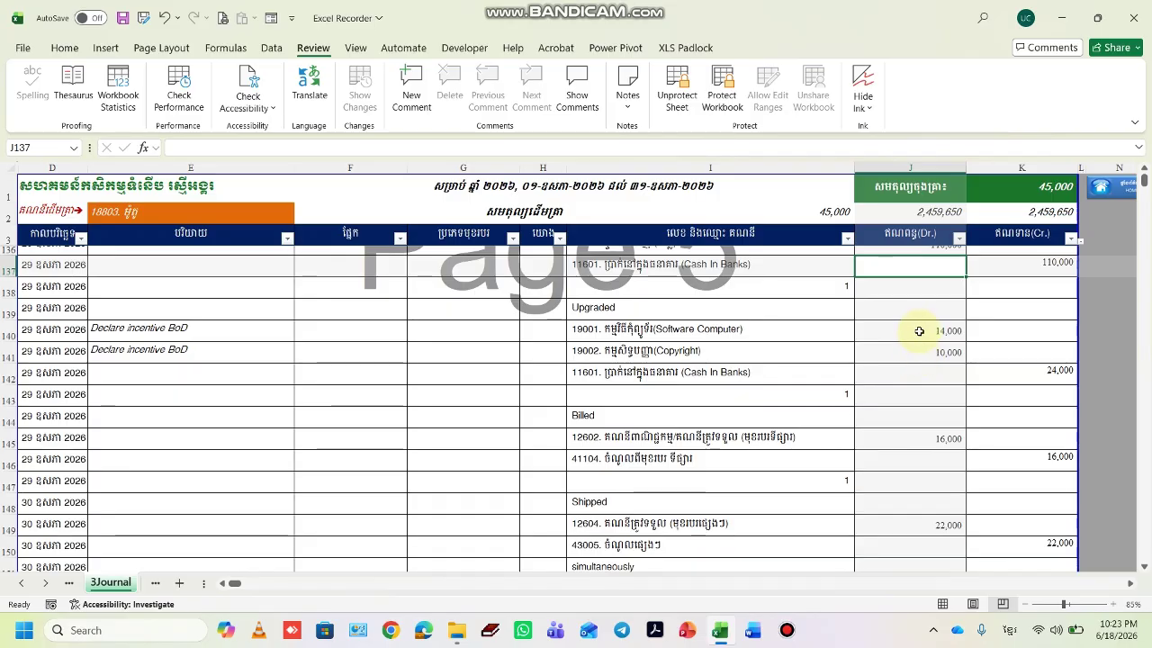
left_click(918, 330)
left_click(918, 350)
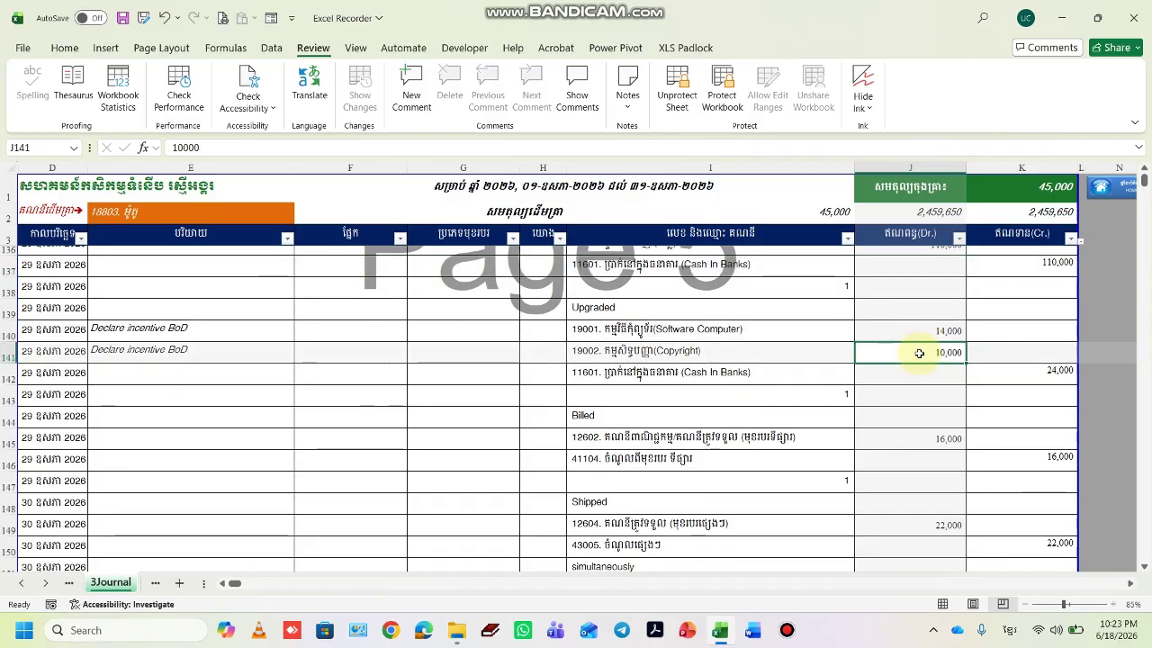
left_click(921, 374)
Examine the 29 May billing entry in rows 145 to 146, covering the account 12602 receivable and the account 41104 income.
scroll(922, 374, "down", 2)
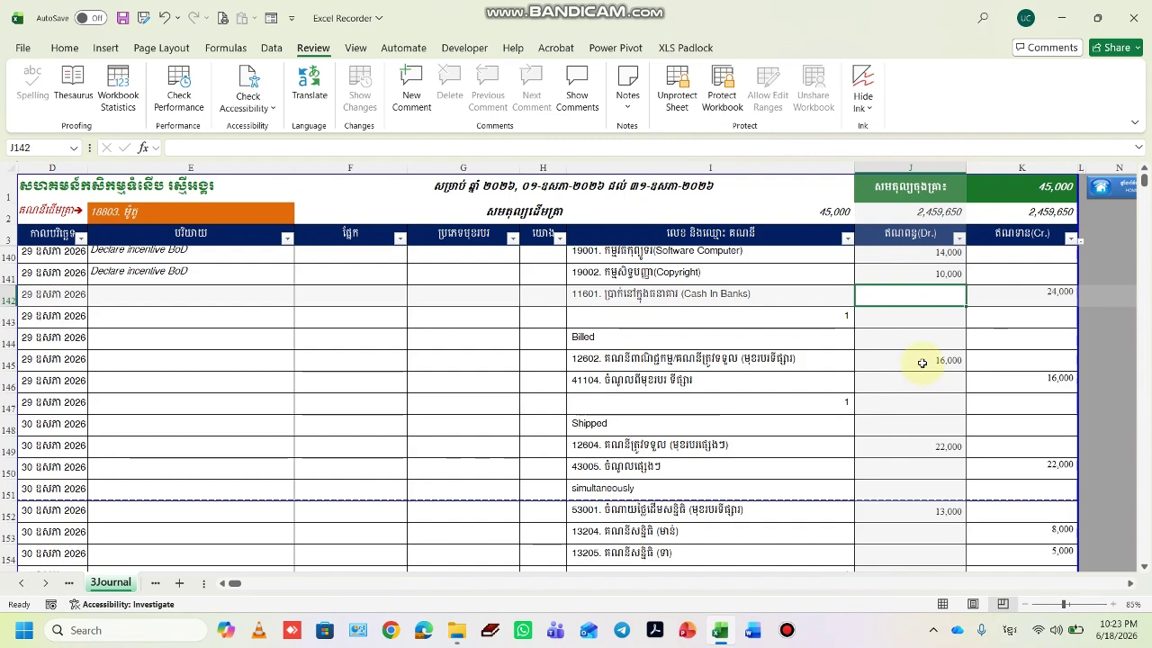
left_click(922, 361)
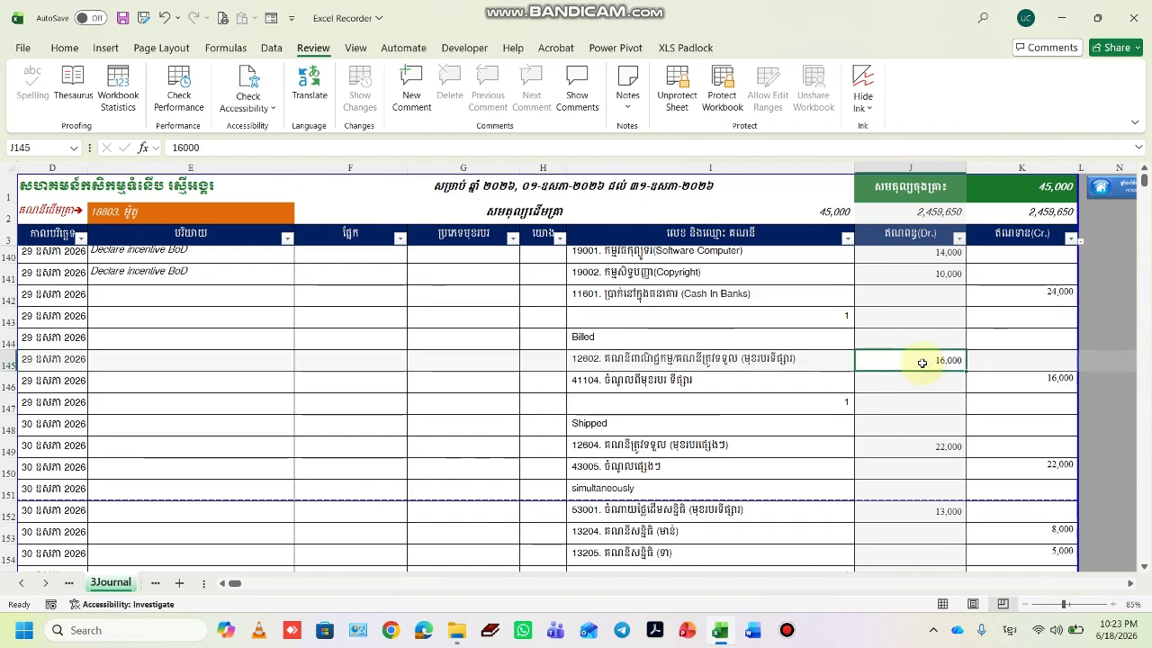
left_click(915, 381)
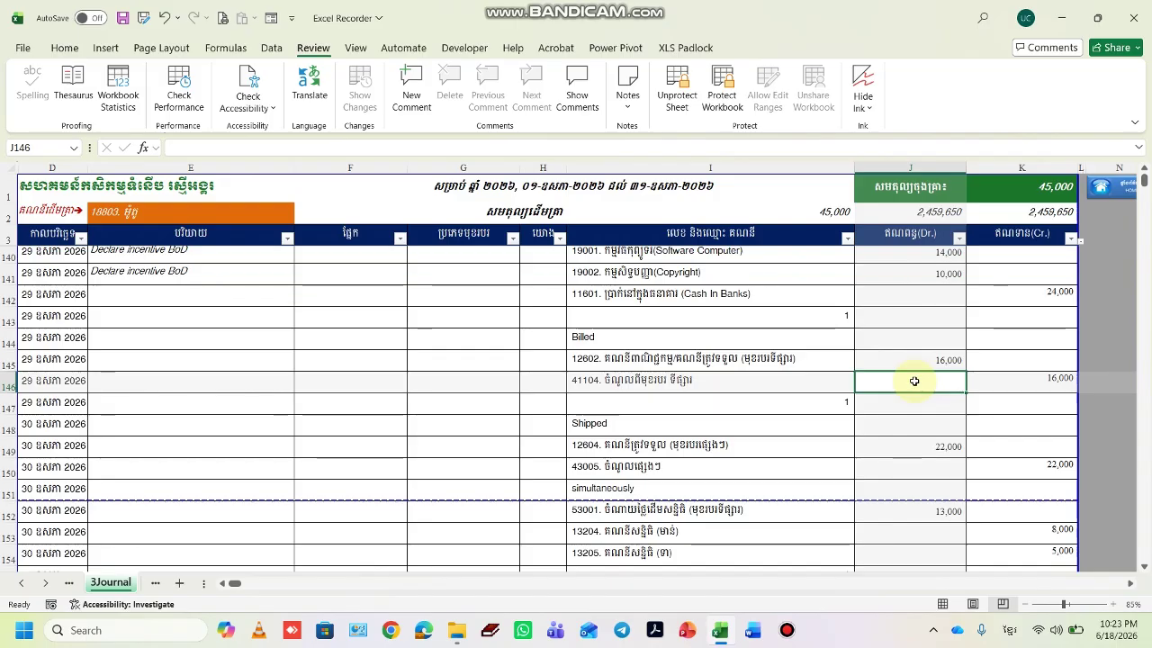
Examine the 30 May shipment entry in rows 149 to 150 and its simultaneous cost of inventory entry in rows 152 to 154.
scroll(914, 381, "down", 2)
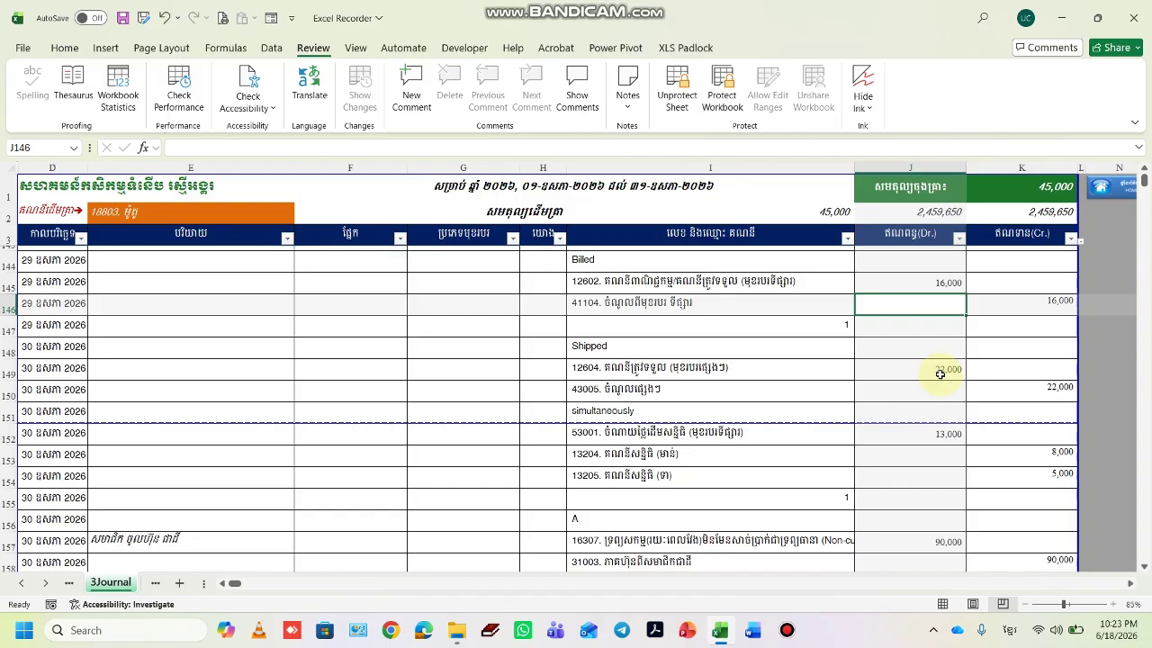
left_click(940, 373)
left_click(948, 394)
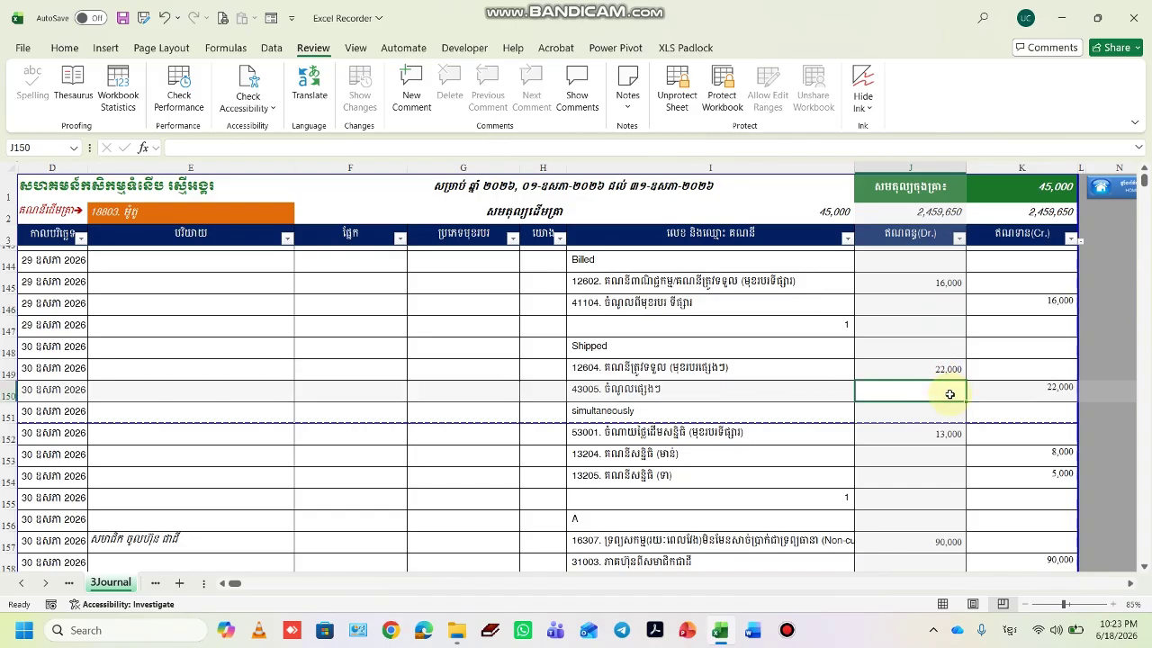
scroll(950, 394, "down", 1)
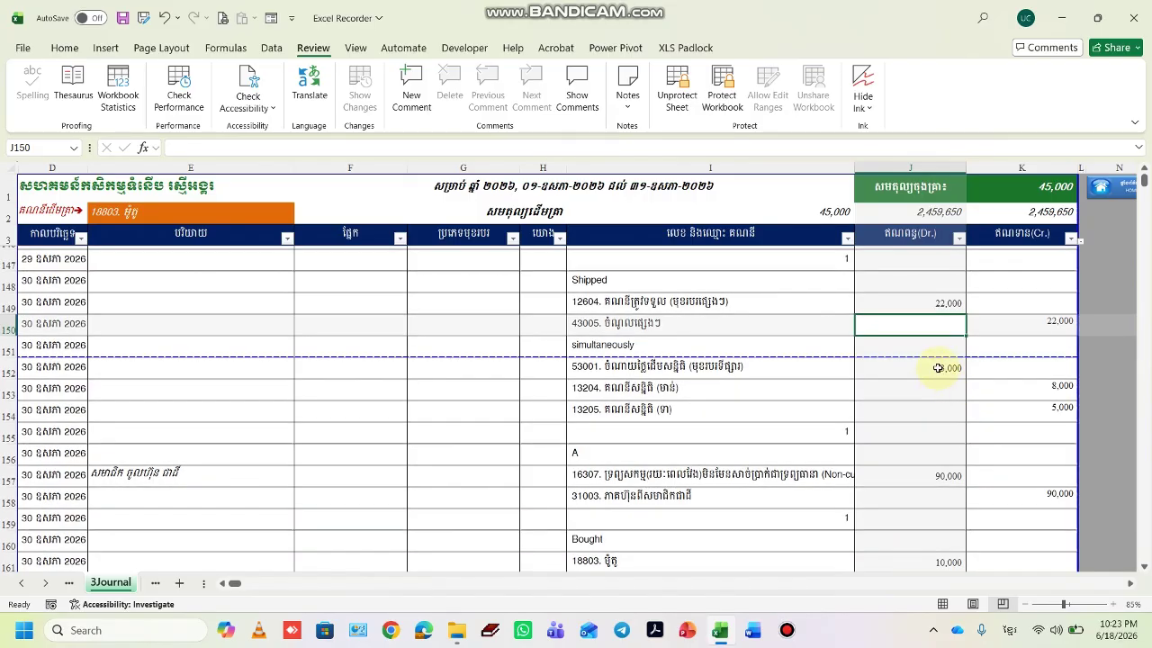
left_click(944, 368)
left_click(946, 391)
left_click_drag(947, 391, 946, 408)
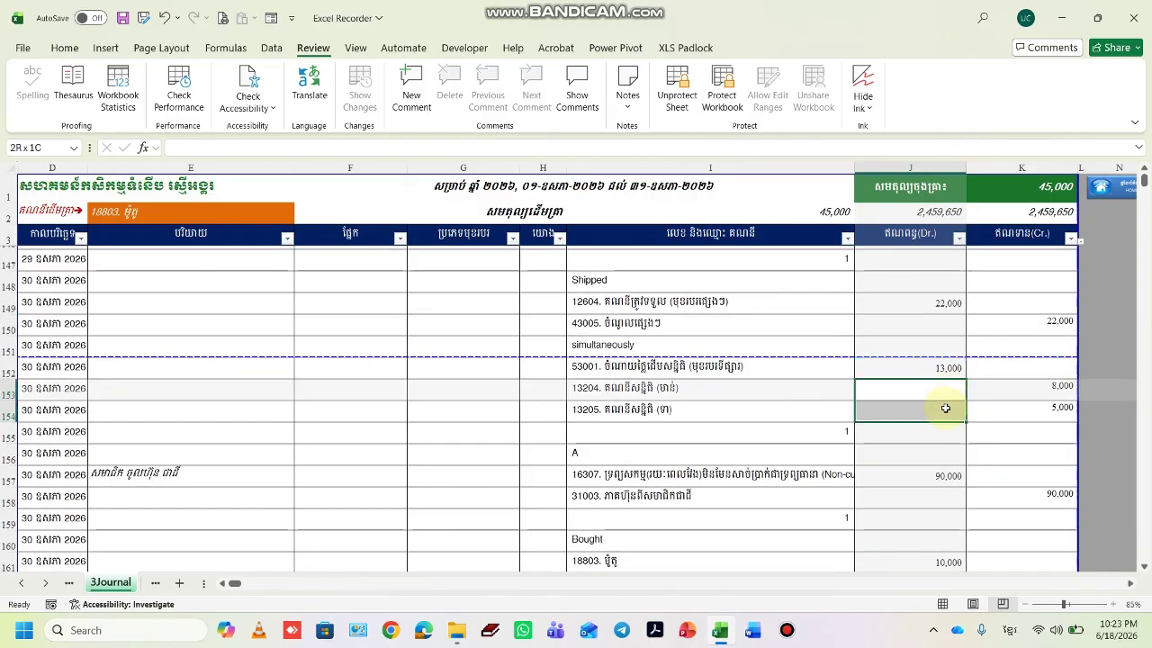
Examine the 30 May entry in rows 157 to 158, comparing the pledged non-current asset account 16307 with the member share account 31003.
scroll(946, 407, "down", 2)
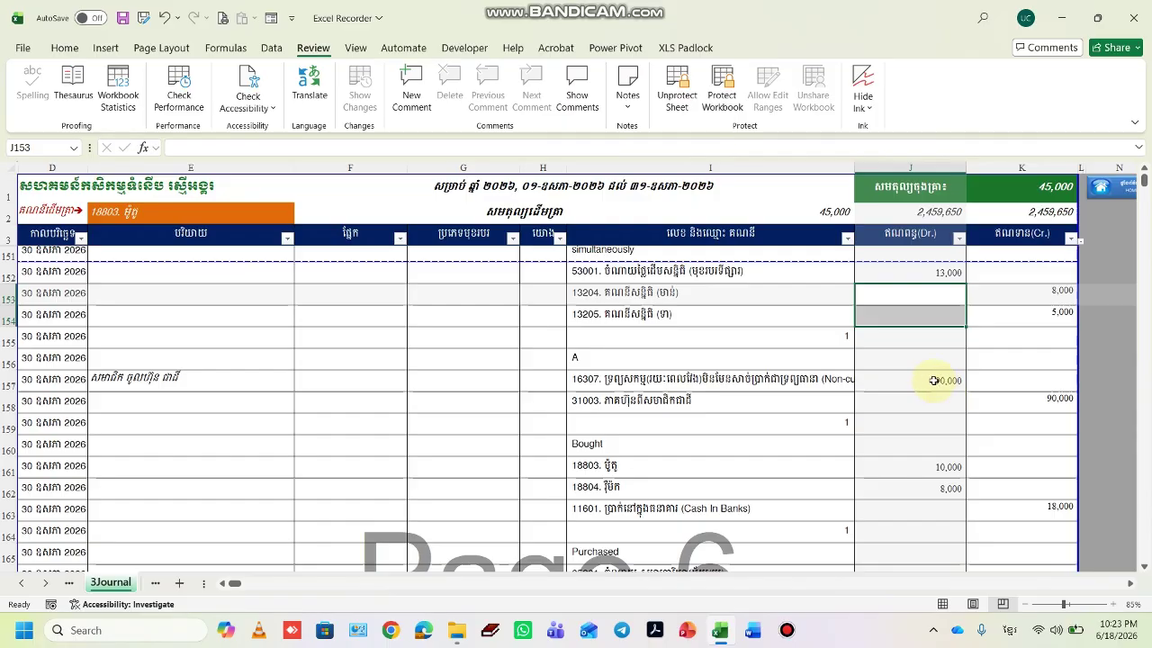
left_click(934, 380)
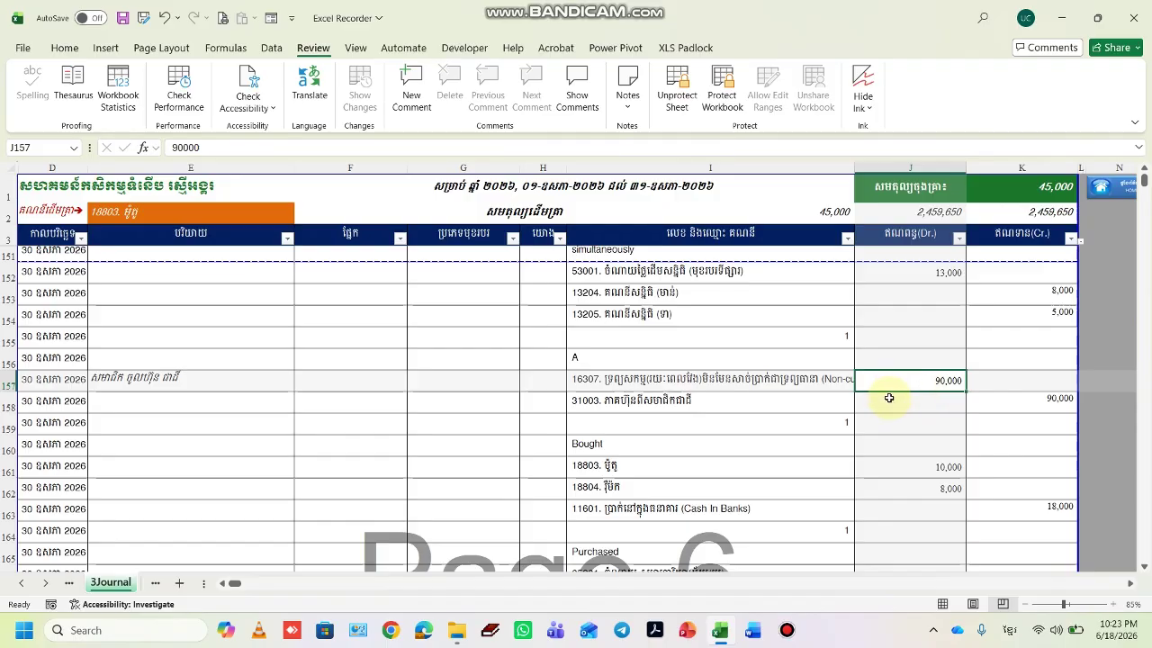
left_click(920, 406)
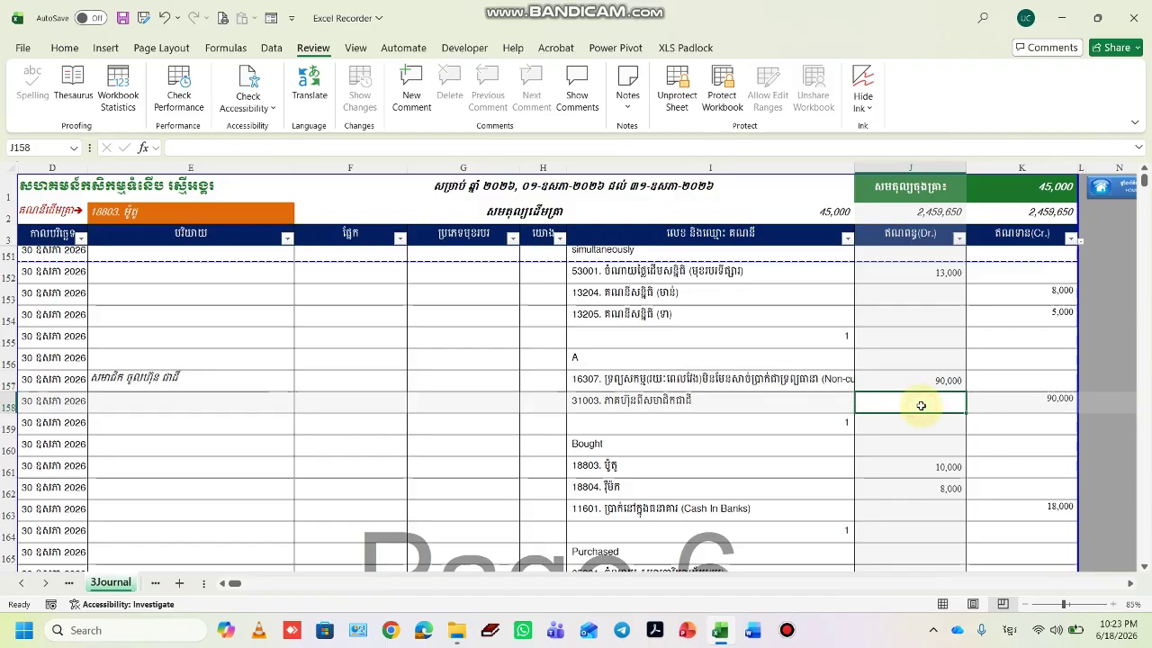
left_click(814, 408)
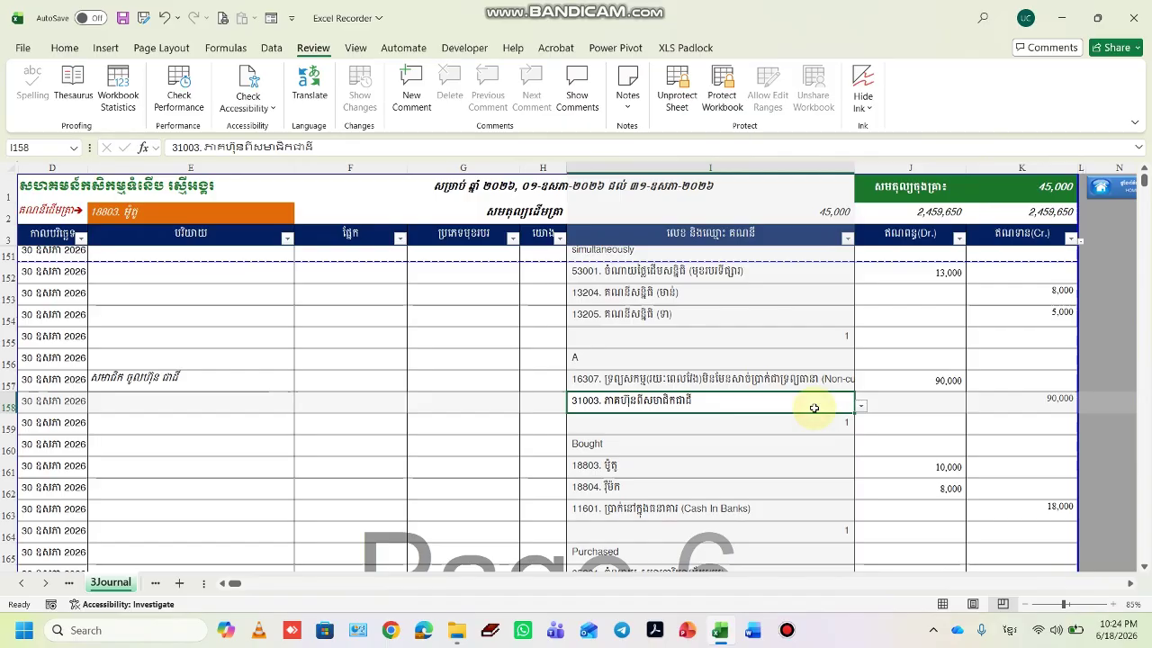
left_click_drag(826, 382, 825, 399)
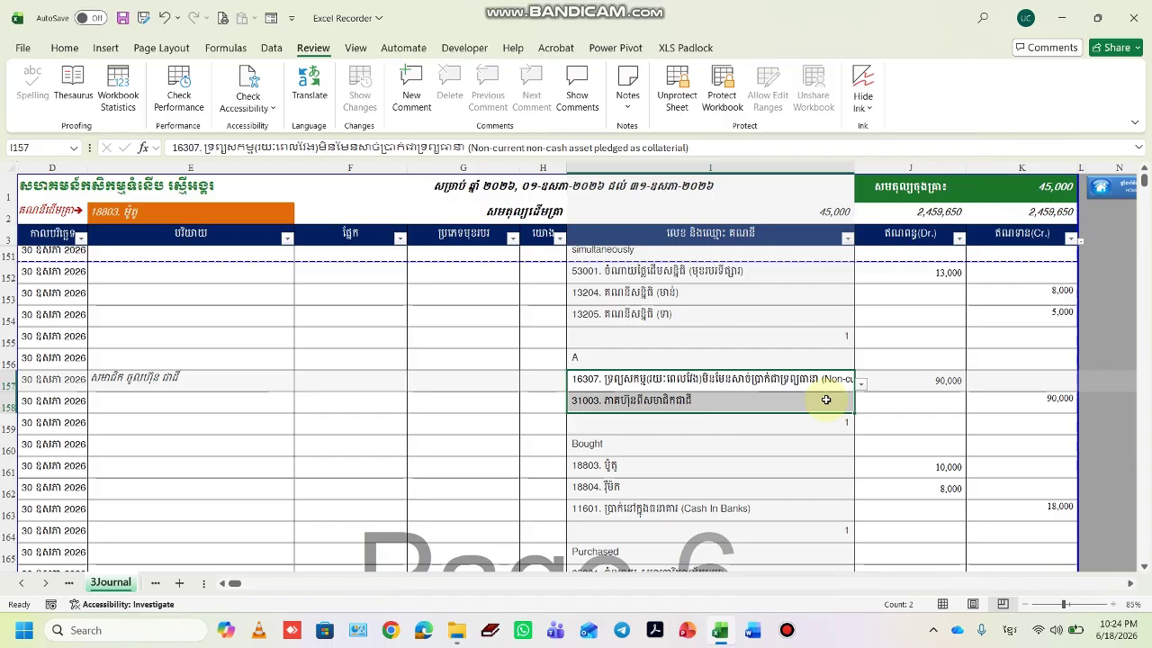
Examine the 30 May vehicle purchase in rows 161 to 163, covering the account 18803 and 18804 debits and the Cash In Banks line.
scroll(826, 400, "down", 2)
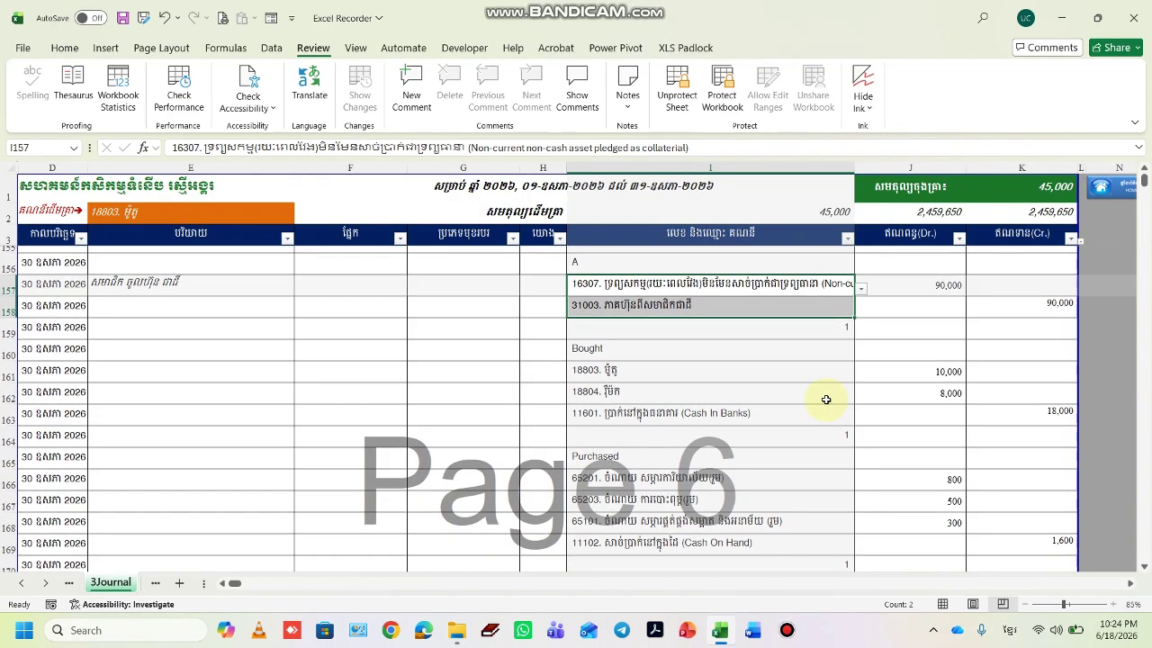
left_click(896, 369)
left_click(910, 393)
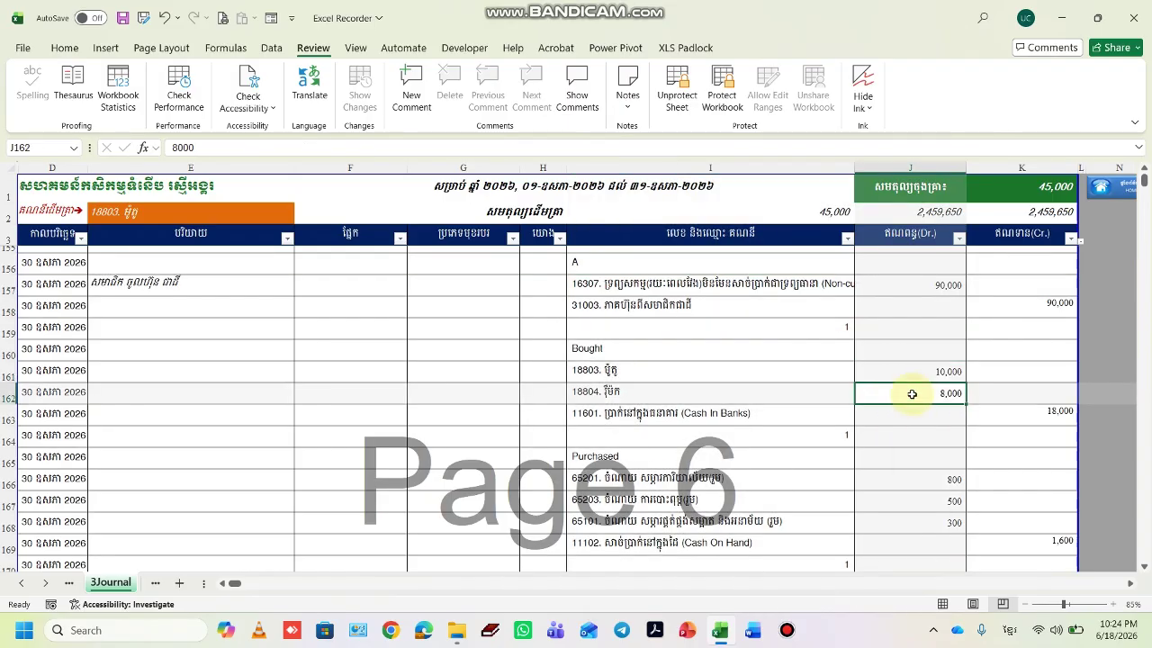
left_click(919, 409)
scroll(922, 411, "down", 2)
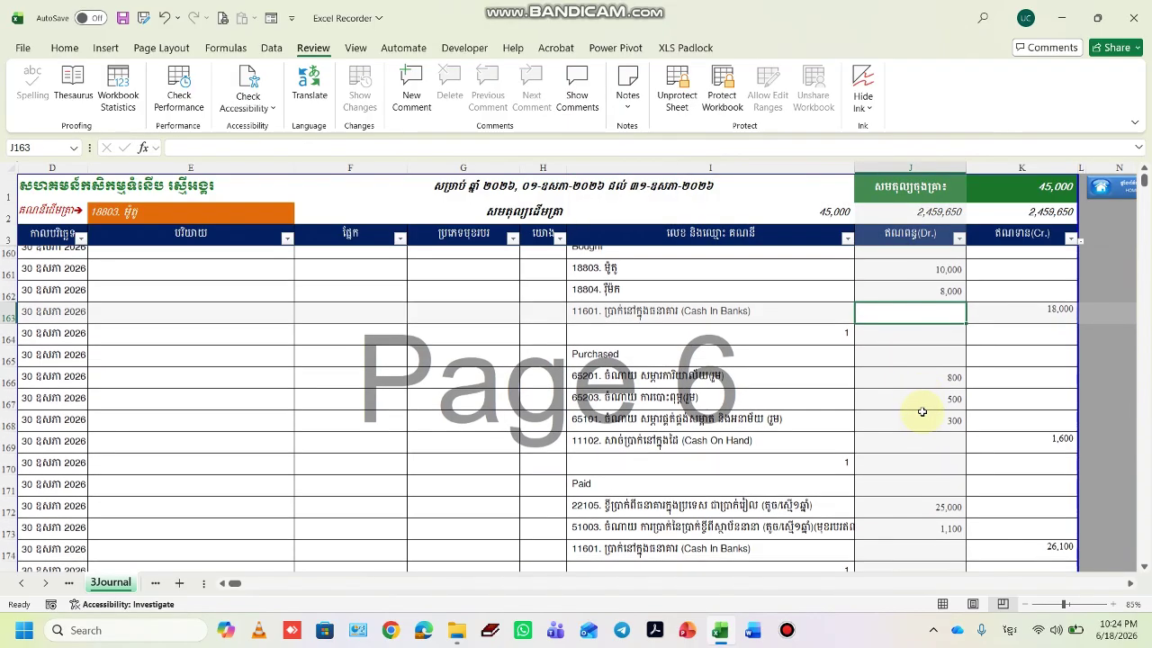
Examine the 30 May purchase entry in rows 166 to 169, covering expense accounts 65201, 65203 and 65101 and the Cash On Hand line.
left_click(791, 372)
left_click(785, 394)
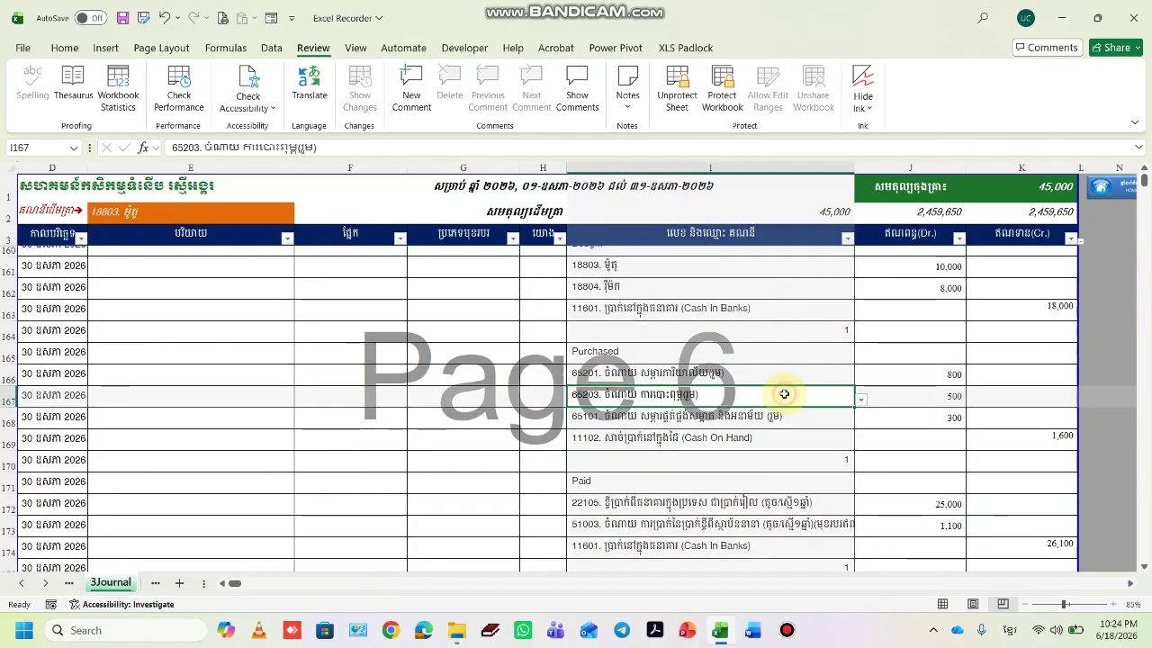
left_click(782, 416)
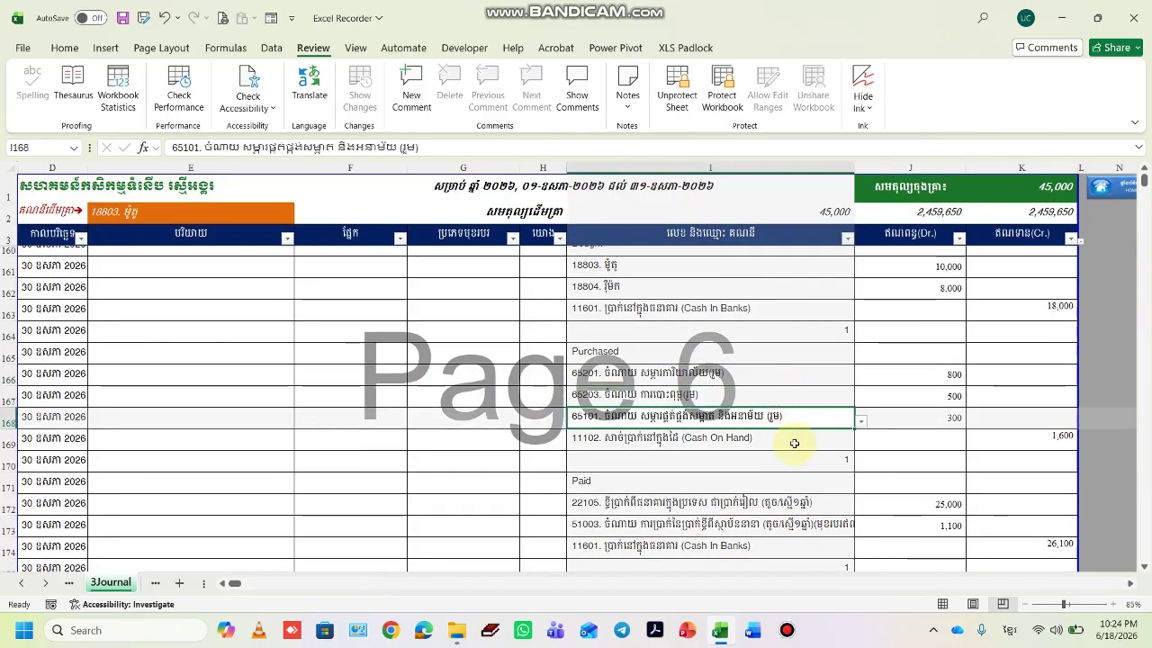
left_click(795, 441)
Examine the 30 May loan repayment entry in rows 172 to 174, covering account 22105, interest account 51003 and the Cash In Banks line.
scroll(795, 443, "down", 2)
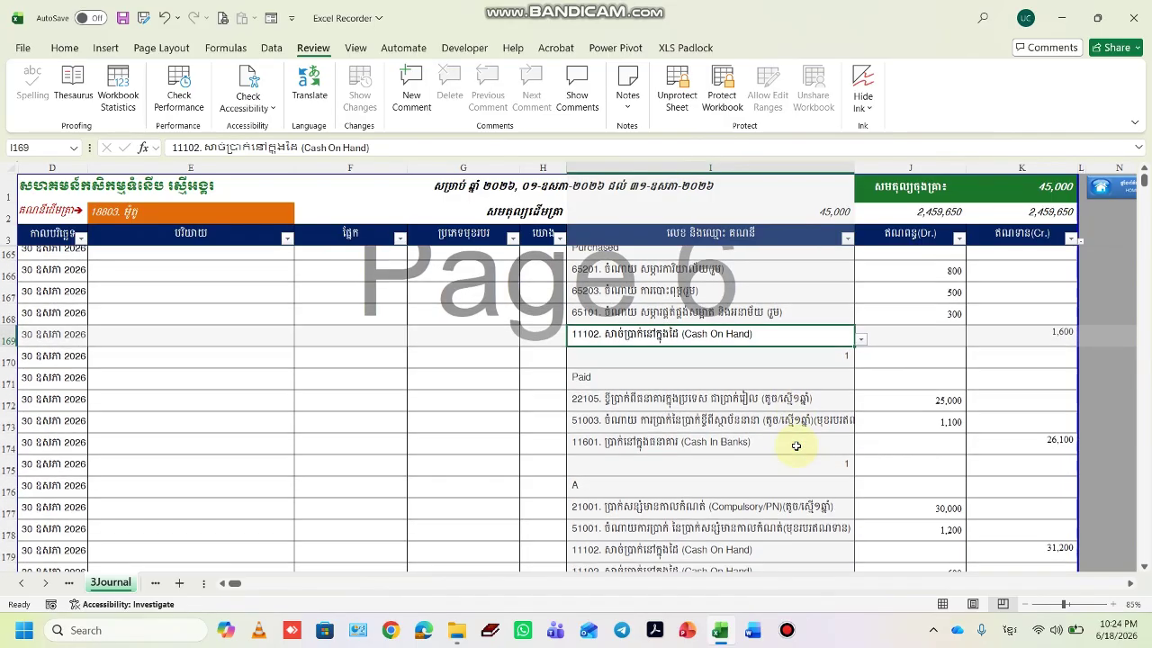
scroll(796, 445, "down", 1)
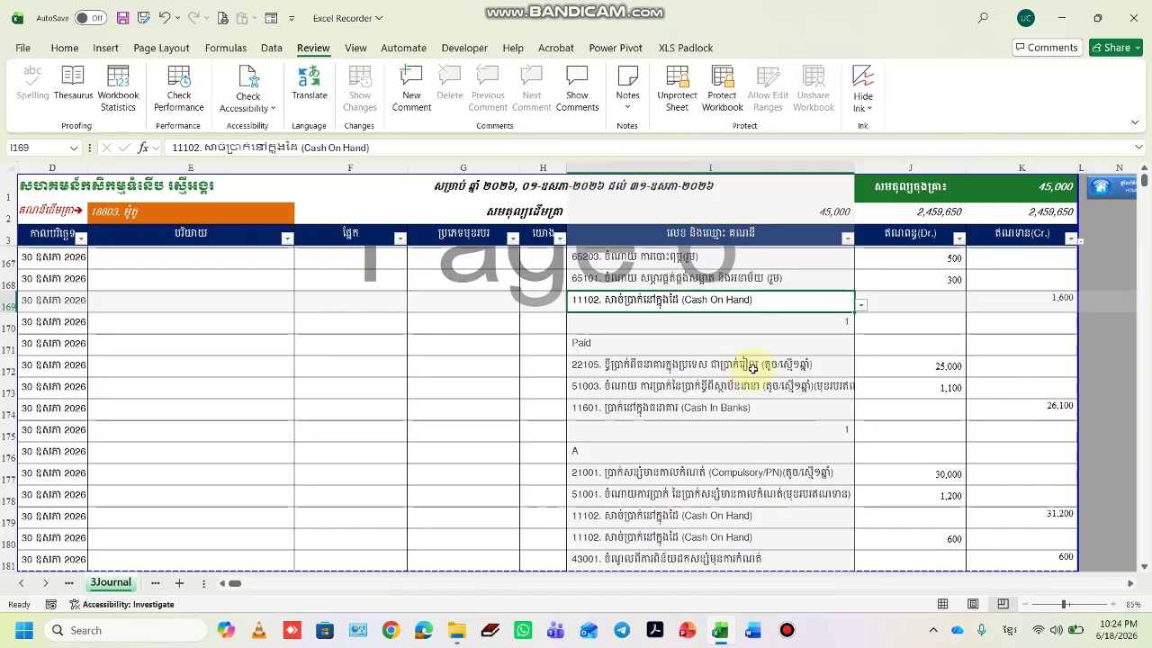
left_click(770, 367)
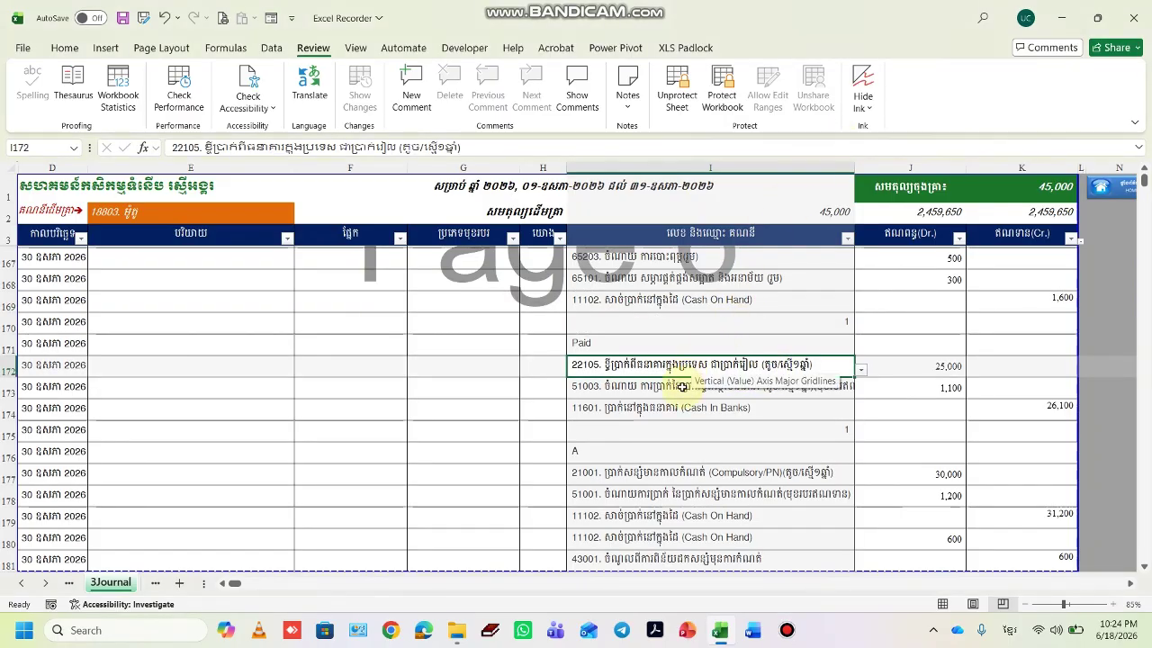
left_click(762, 393)
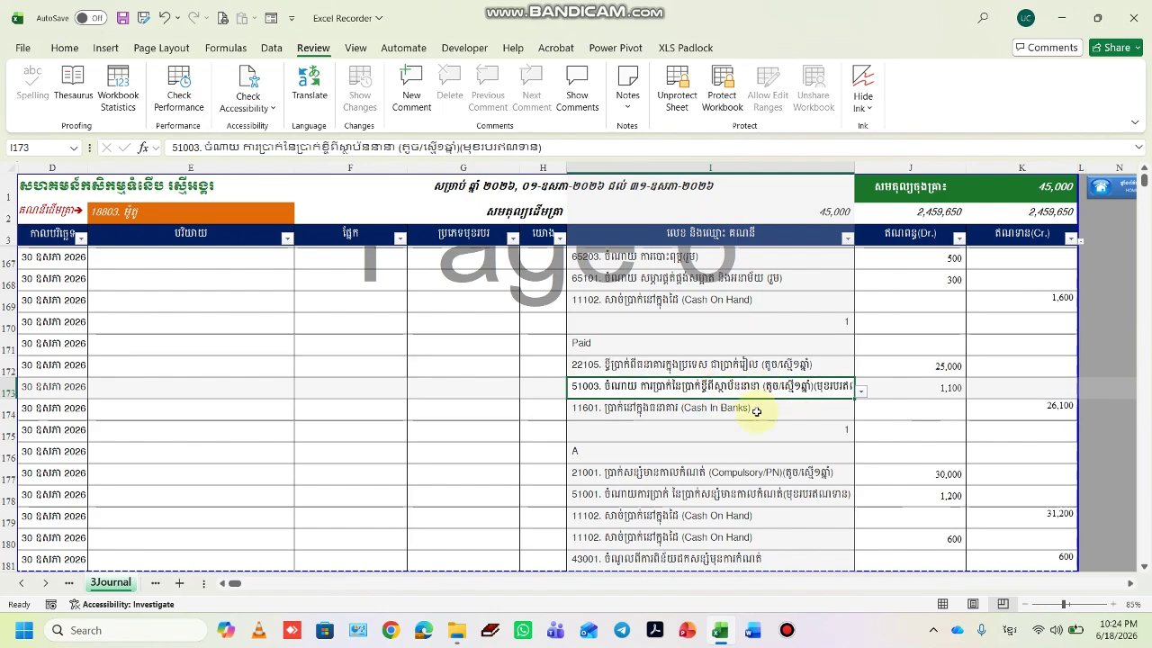
left_click(756, 410)
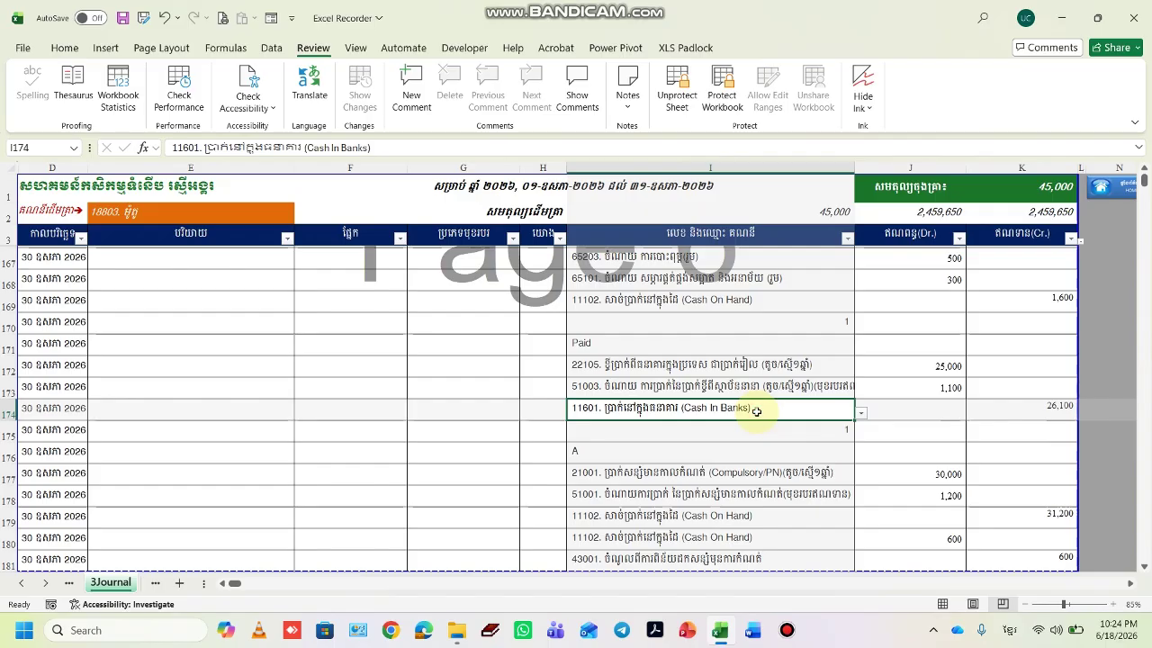
left_click(901, 364)
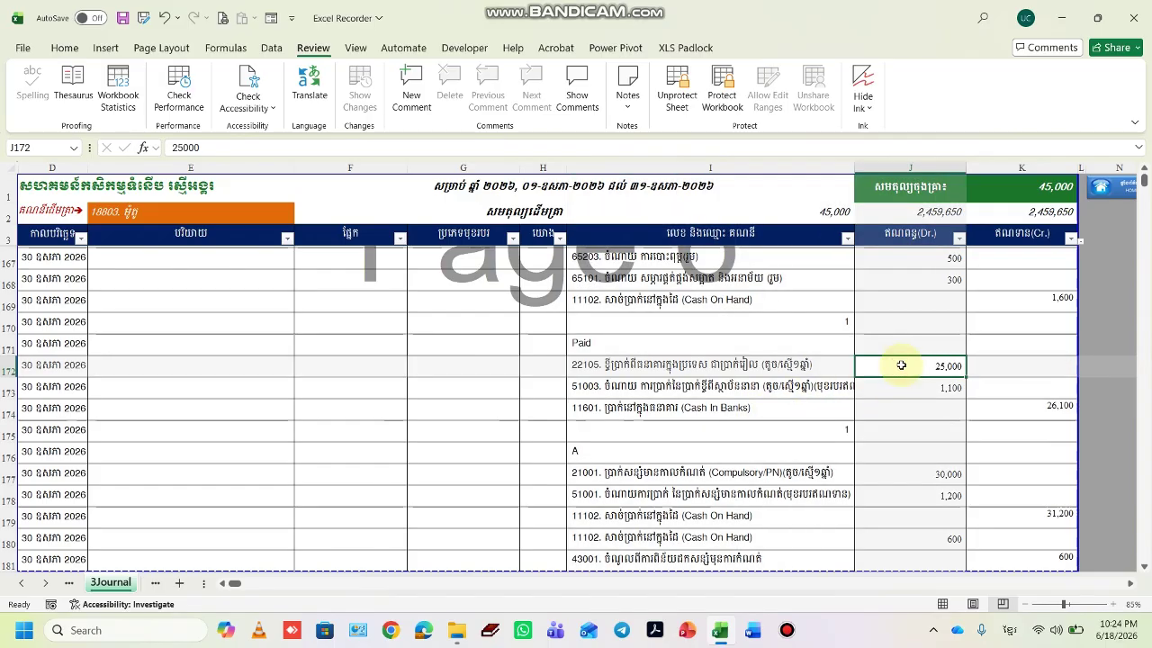
left_click(826, 366)
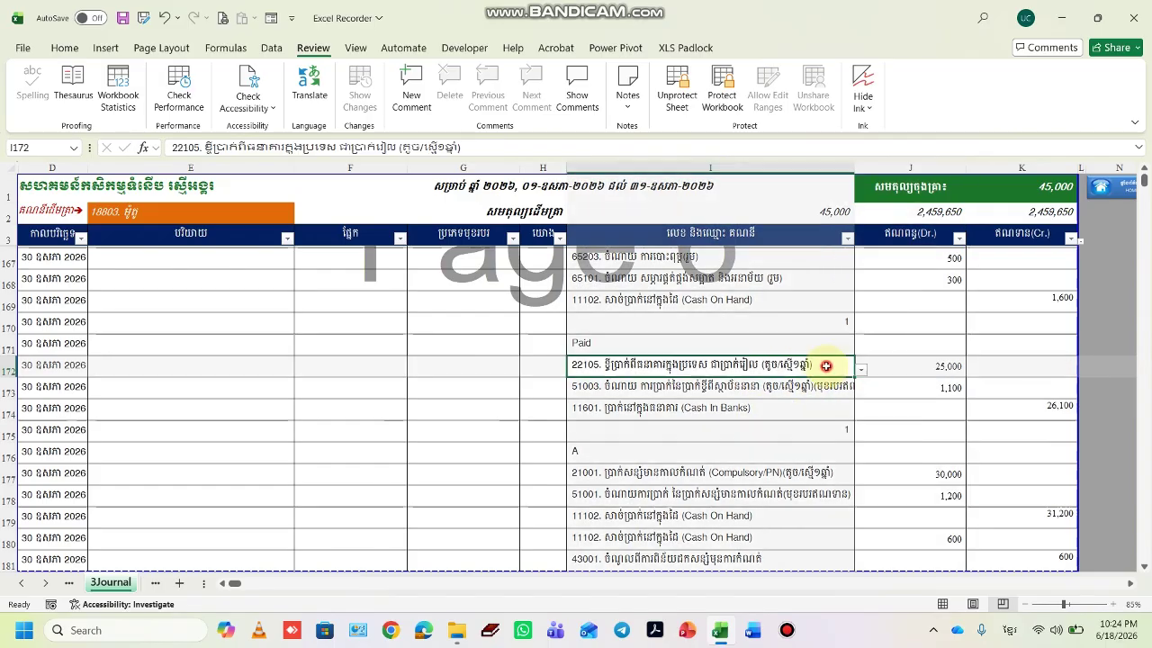
left_click(889, 387)
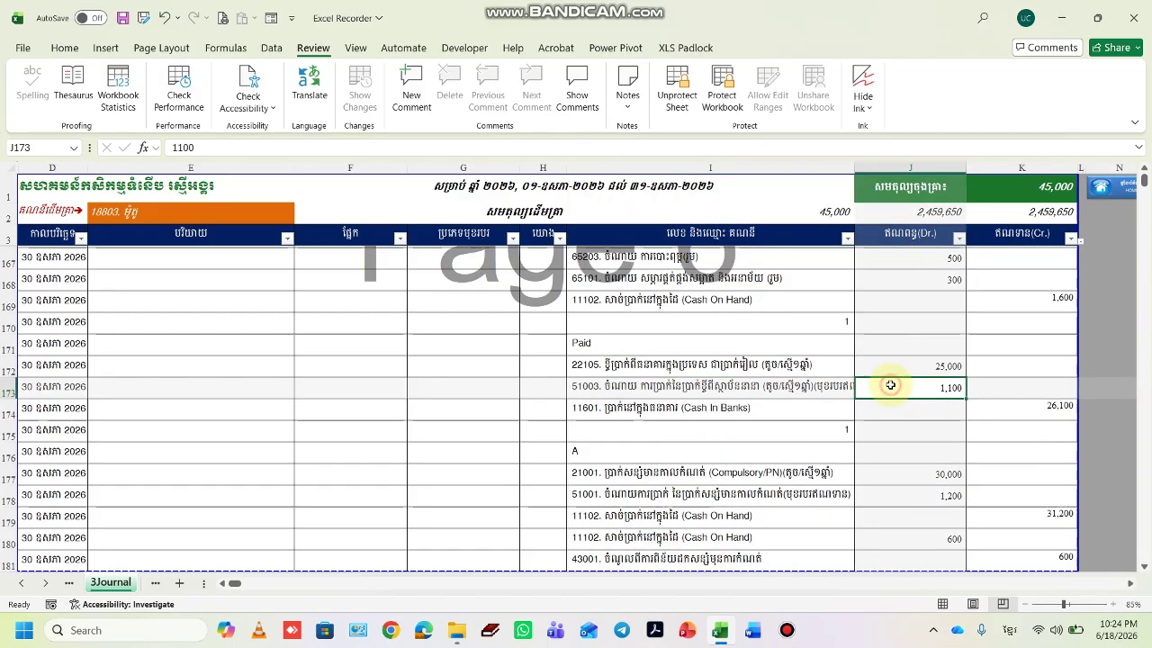
left_click(834, 416)
Examine the 30 May compulsory savings withdrawal in rows 177 to 179 and the Cash On Hand debit in row 180.
scroll(834, 417, "down", 2)
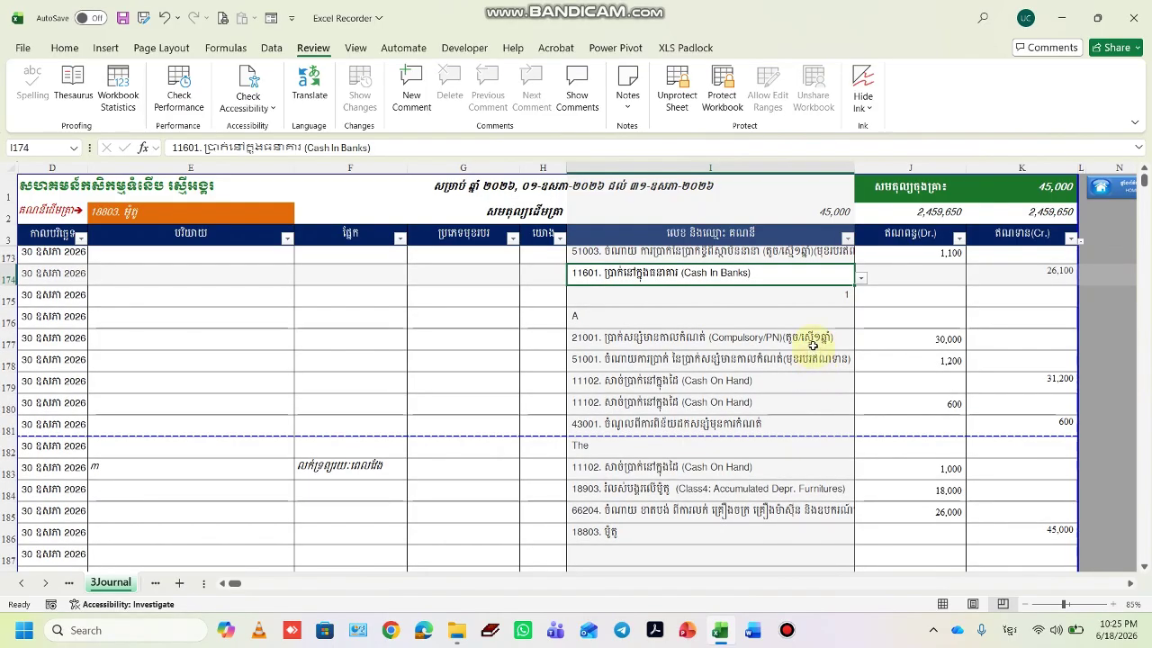
left_click(863, 335)
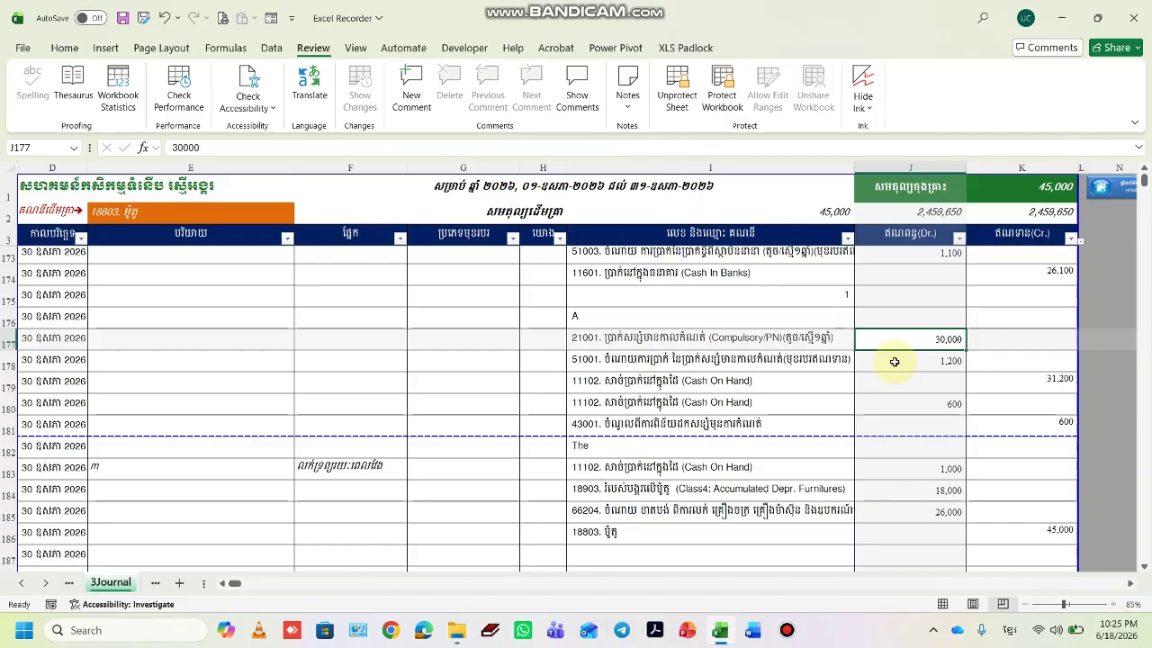
left_click(894, 361)
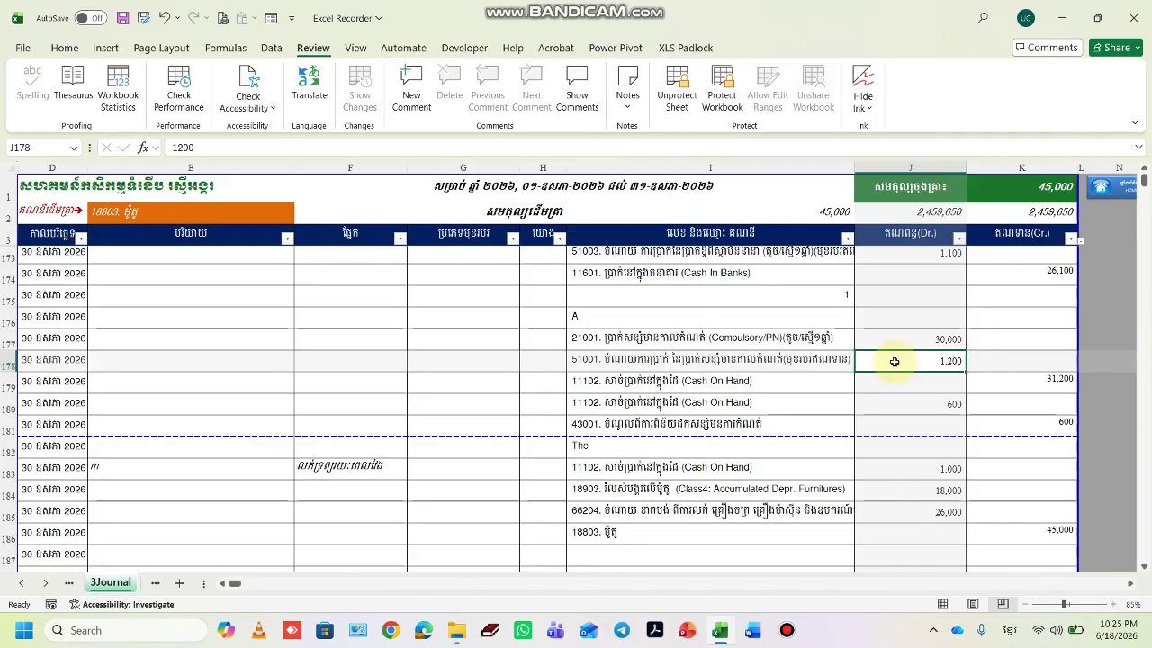
left_click(803, 387)
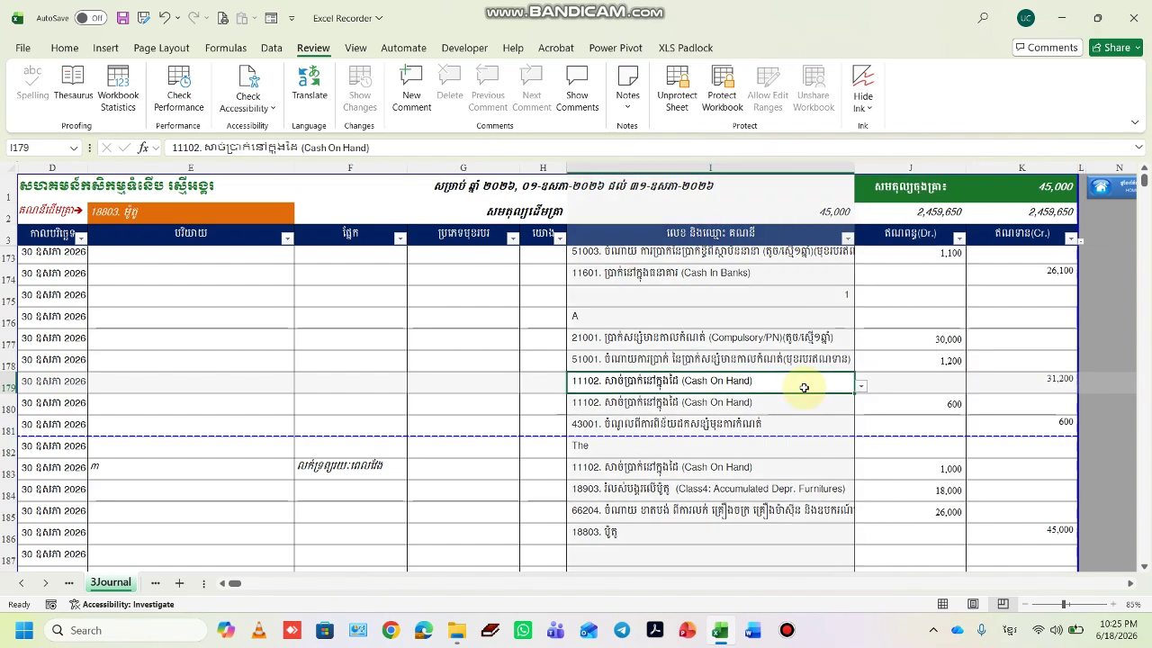
left_click_drag(995, 381, 877, 344)
scroll(899, 412, "down", 1)
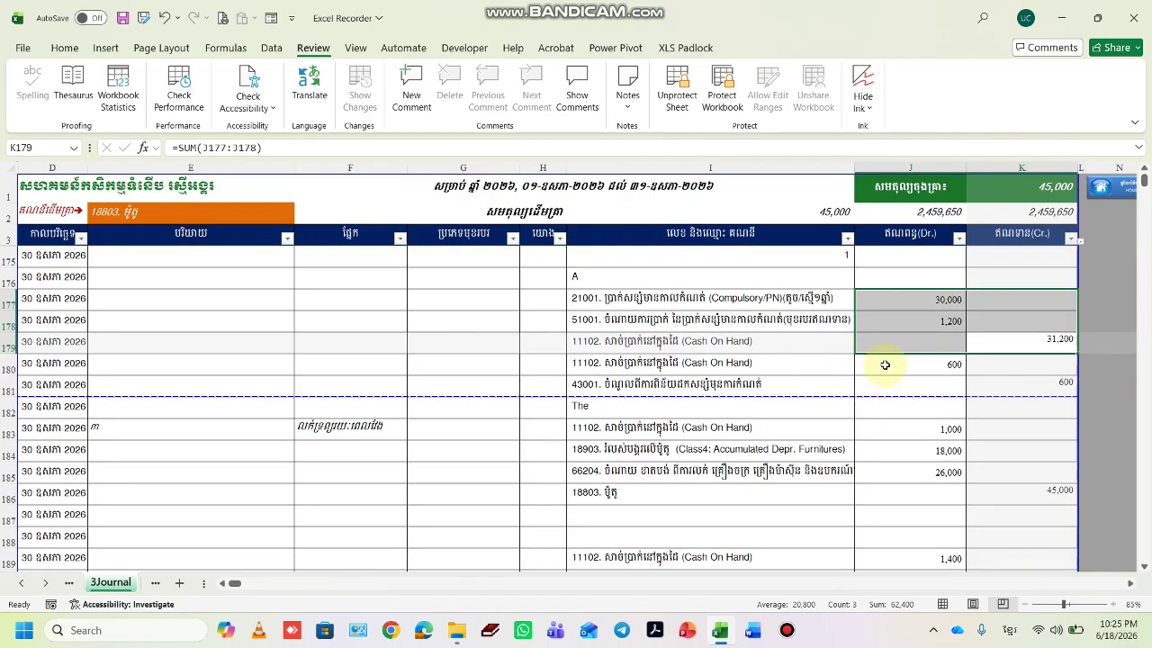
left_click(891, 364)
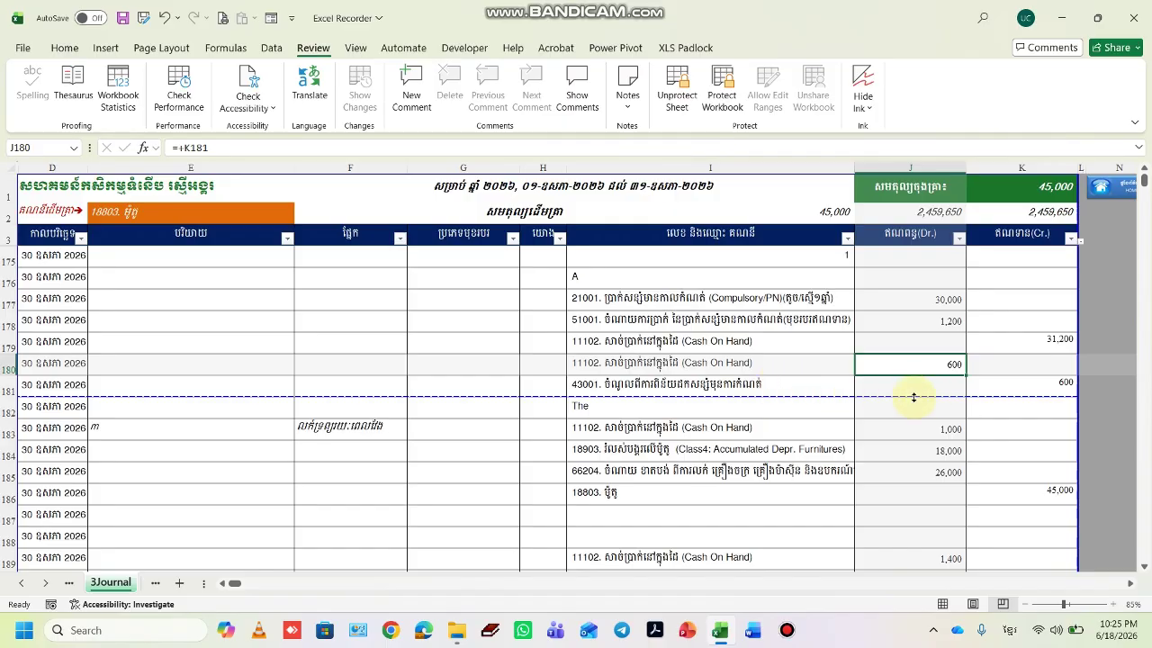
Examine the 30 May asset sale in rows 183 to 186, covering its cash and accumulated depreciation debits, category and account 18803 credit.
scroll(912, 397, "down", 2)
scroll(912, 397, "down", 1)
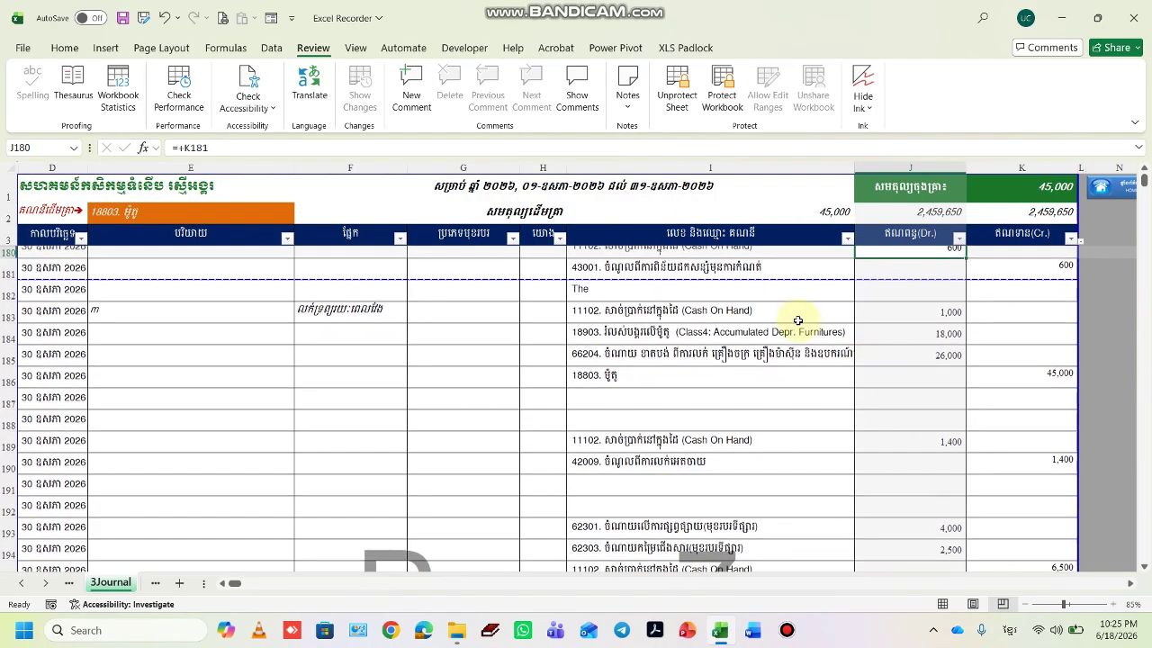
left_click(925, 312)
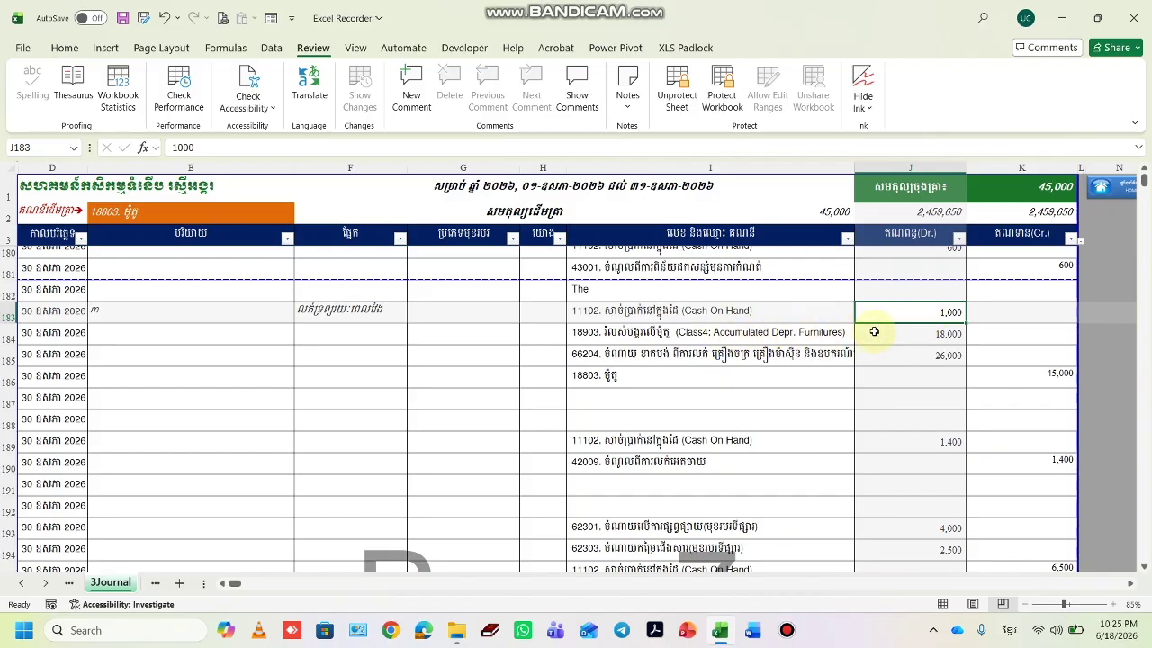
left_click(900, 333)
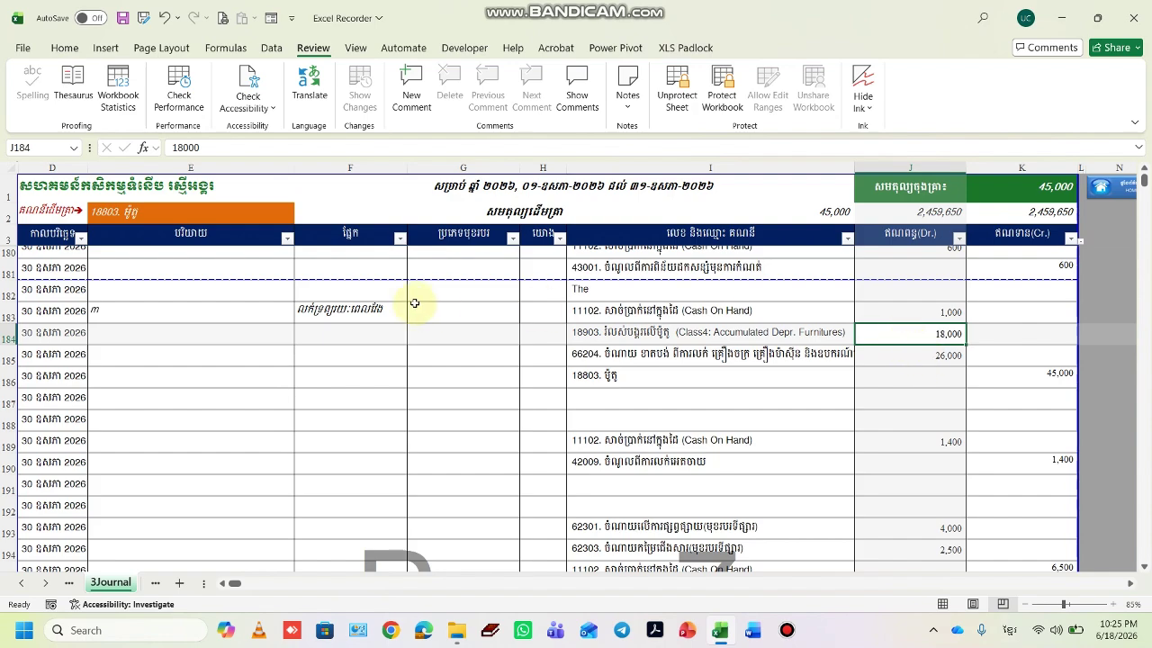
left_click(362, 310)
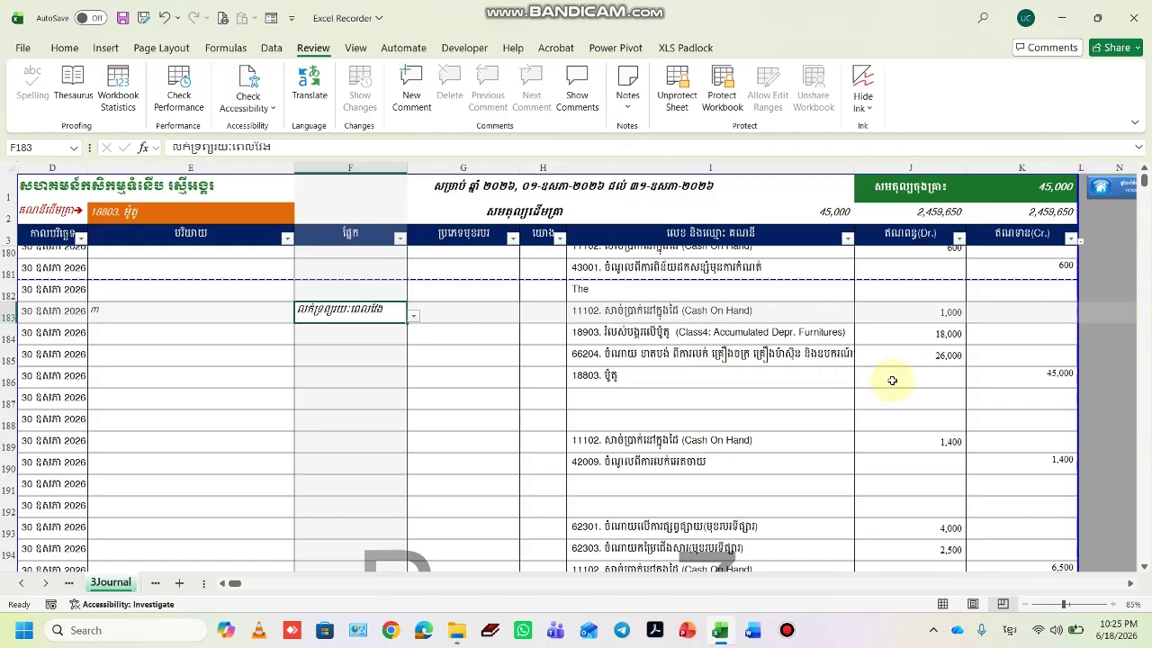
left_click(1008, 382)
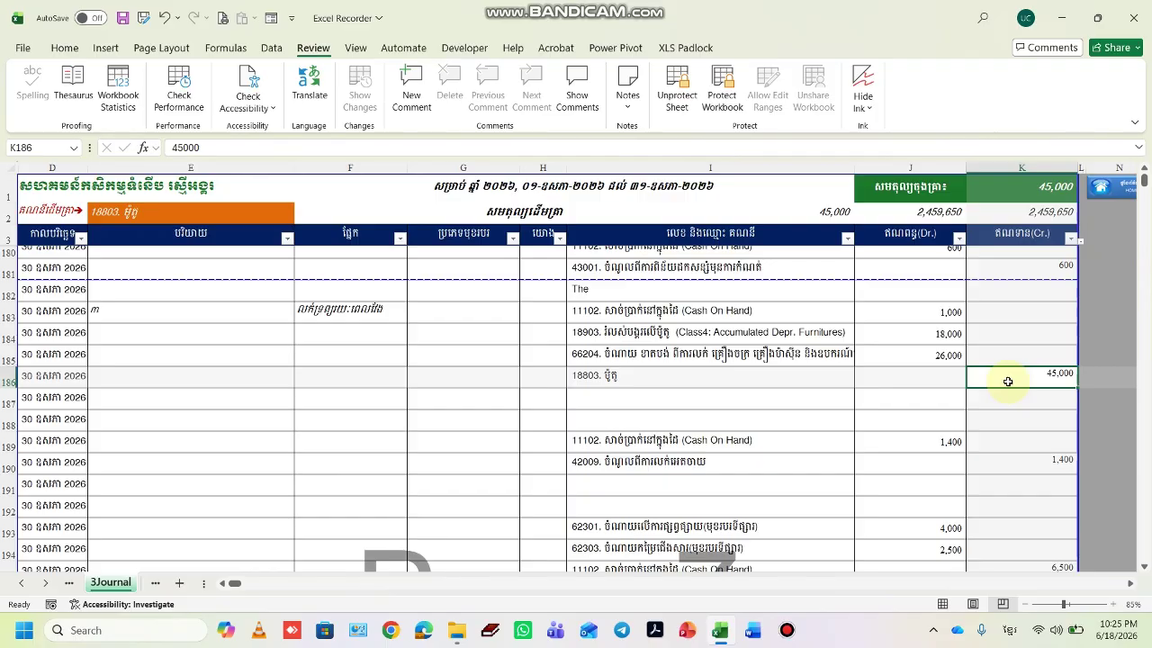
Trace the account 66204 loss formula in J185 against the asset cost, the accumulated depreciation and the cash received.
left_click(944, 312)
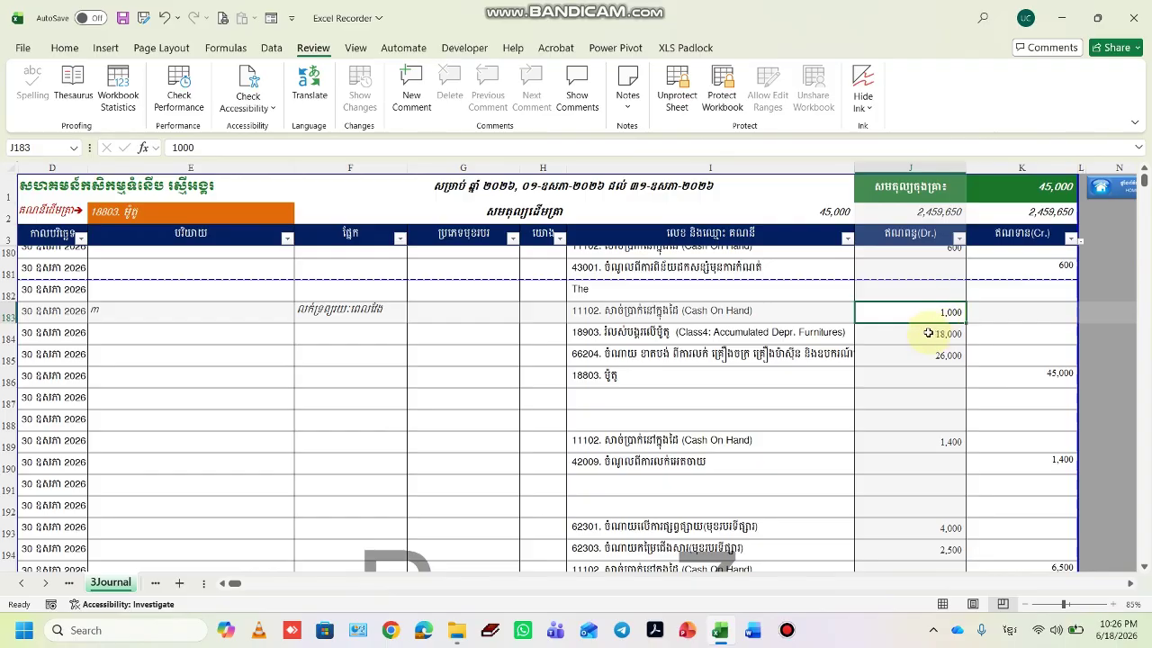
left_click(1003, 372)
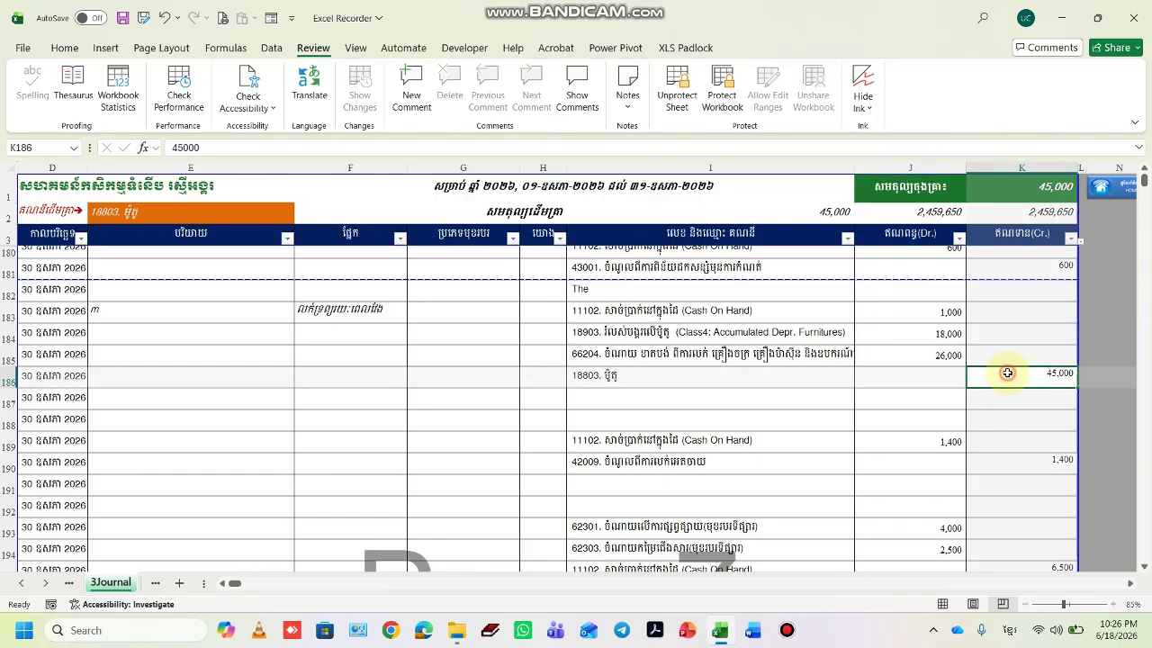
left_click(939, 334)
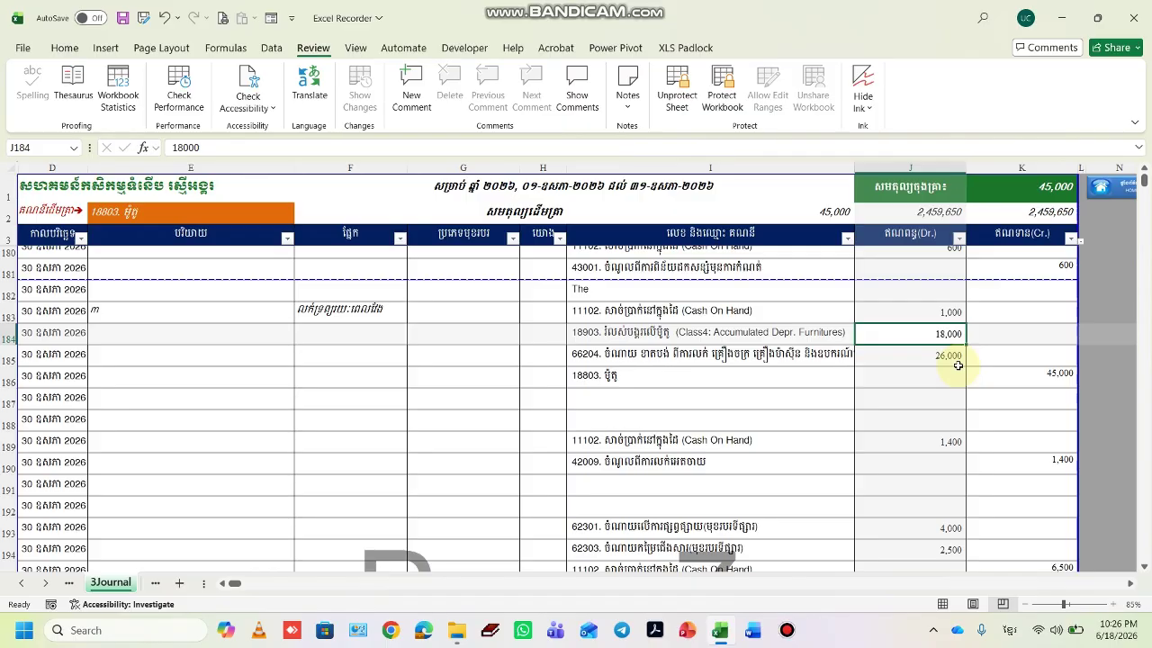
left_click(942, 313)
left_click(935, 356)
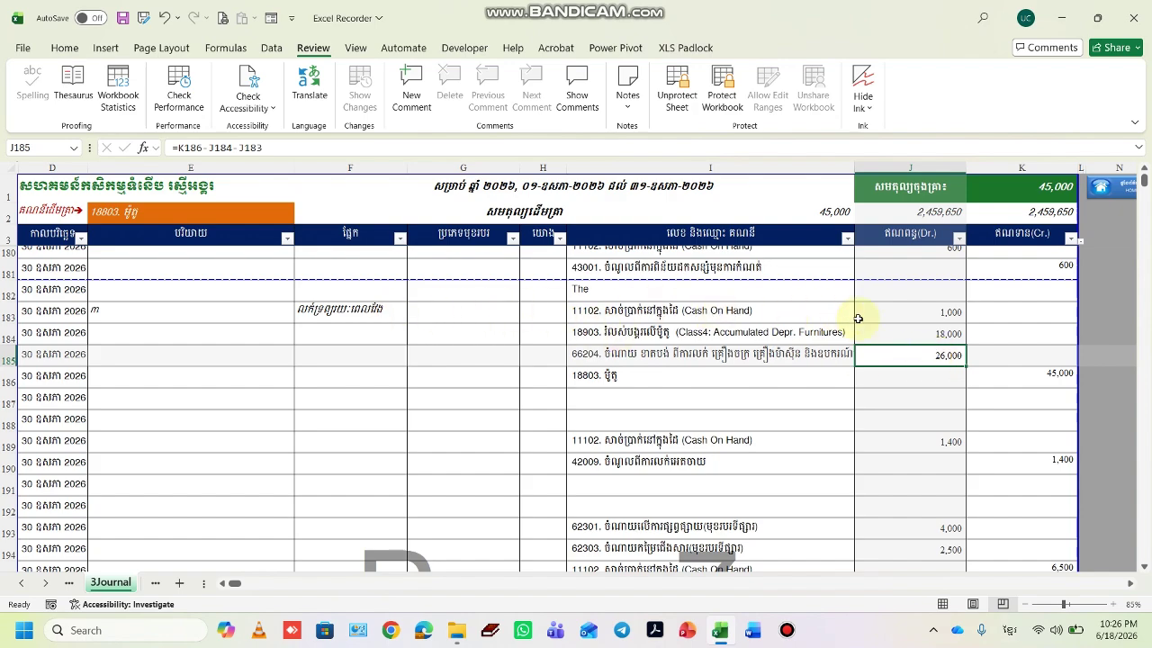
Compare the Cash On Hand debit in row 183 with the long-term asset sale category assigned in F183.
left_click(897, 317)
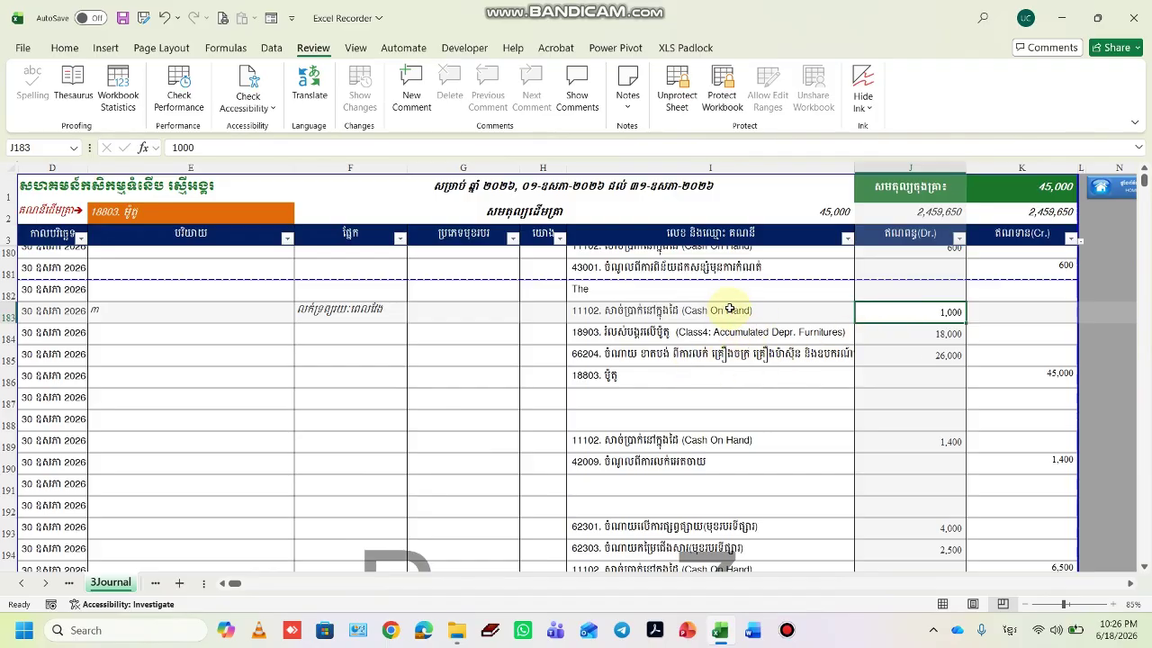
left_click(609, 315)
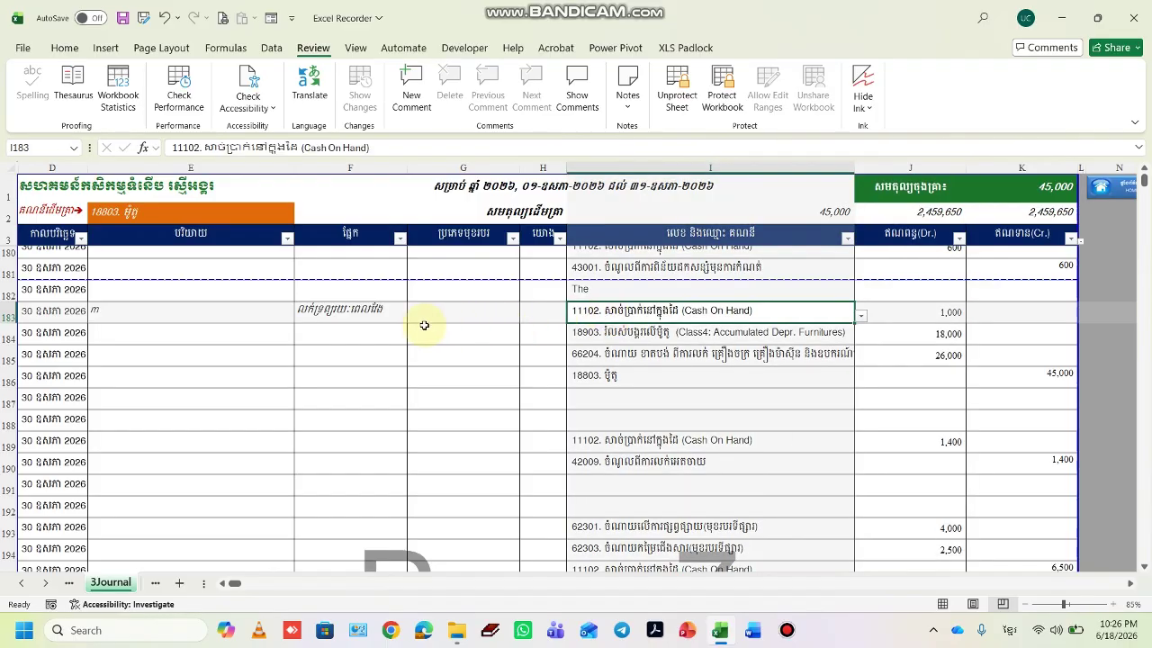
left_click(360, 314)
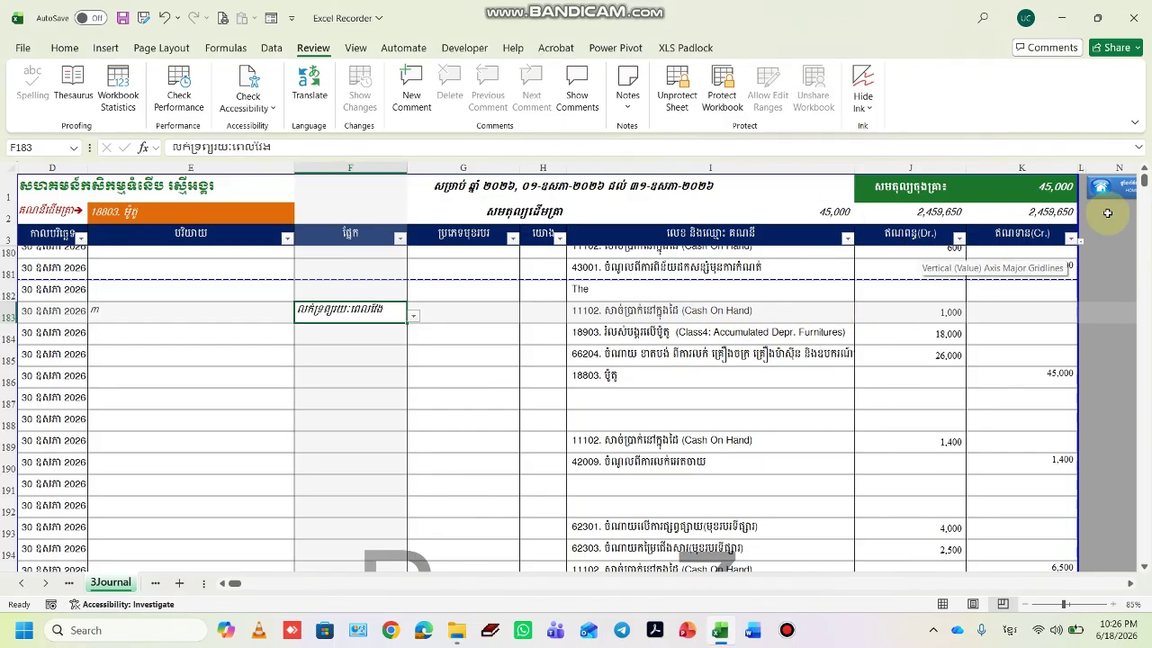
Open the cash flow statement from the home dashboard and examine its operating section, including the Loss on Sale PPE adjustment.
left_click(1123, 192)
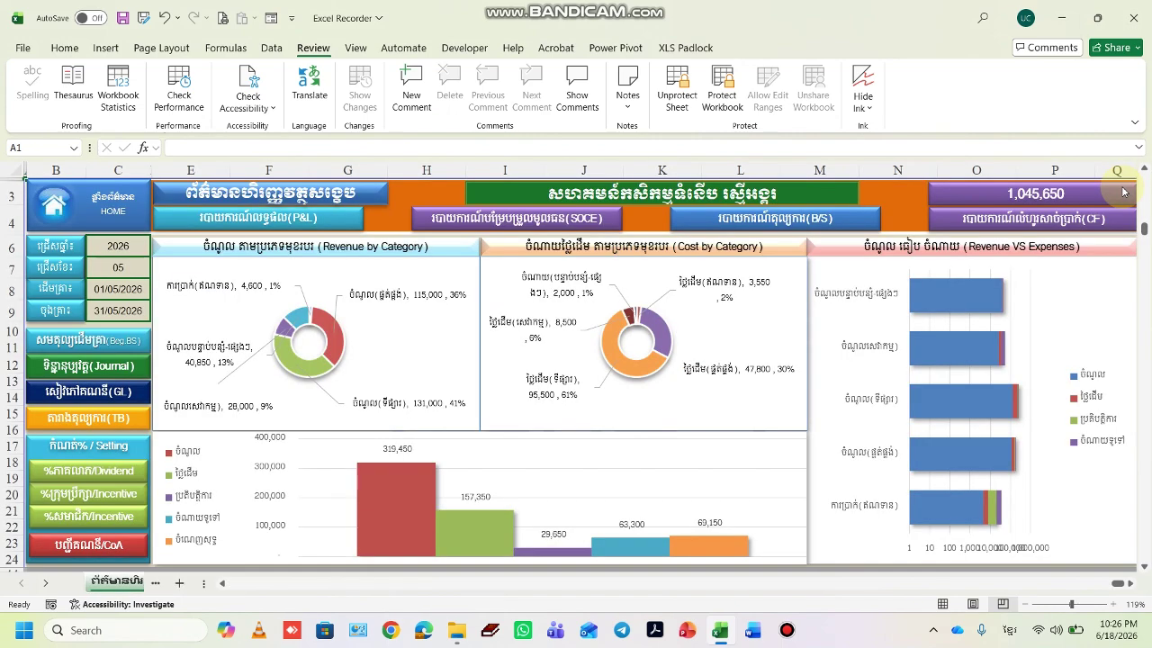
left_click(1087, 219)
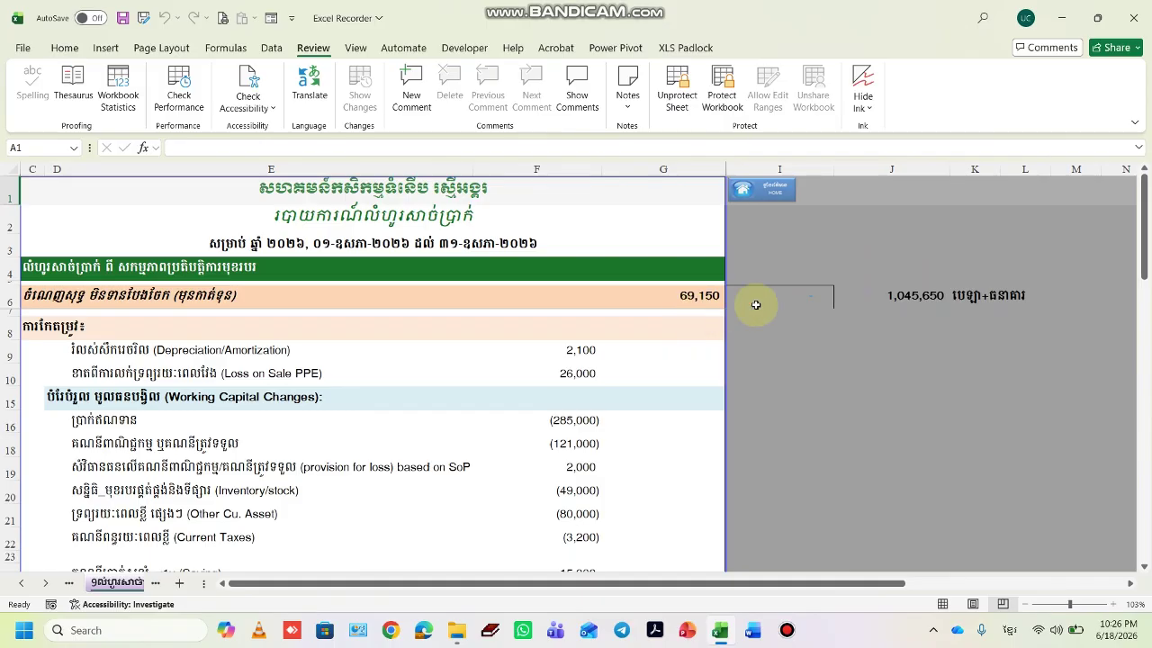
scroll(560, 398, "down", 1)
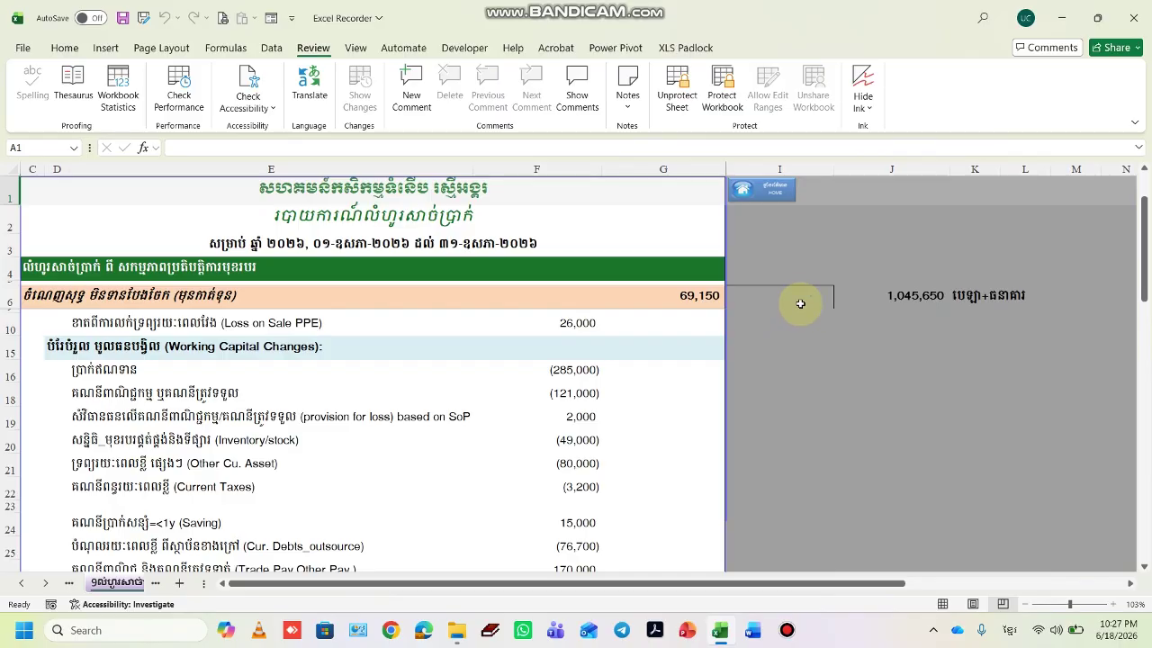
Clear the long-term asset sale category from F183 in the journal's 30 May asset sale entry.
left_click(771, 197)
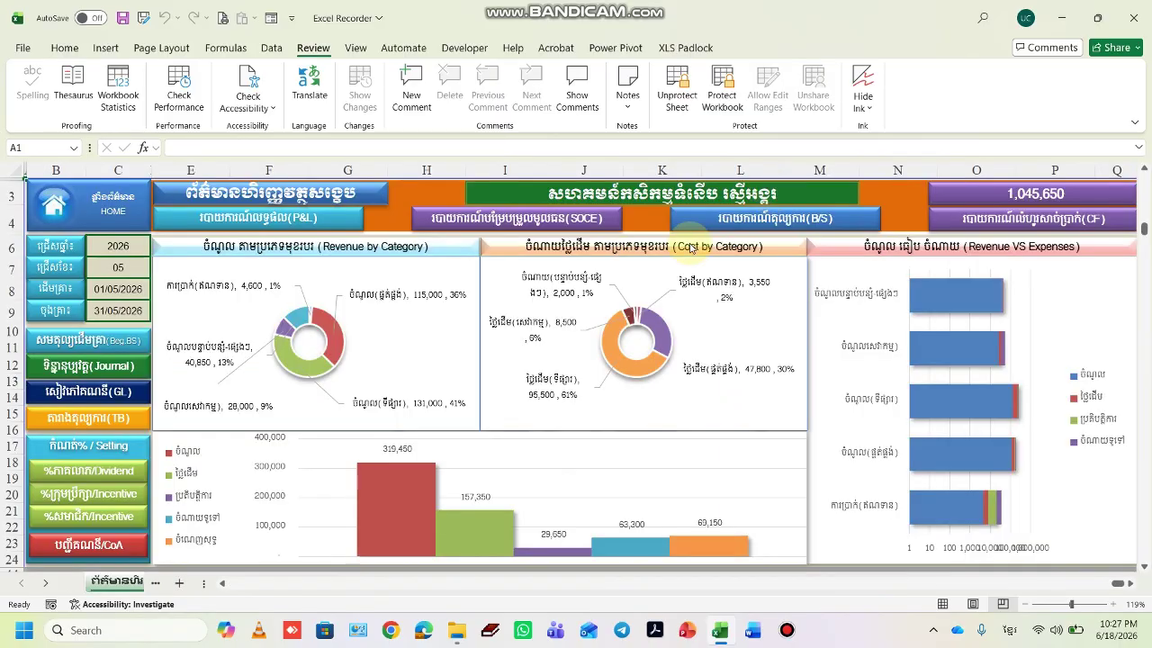
left_click(121, 367)
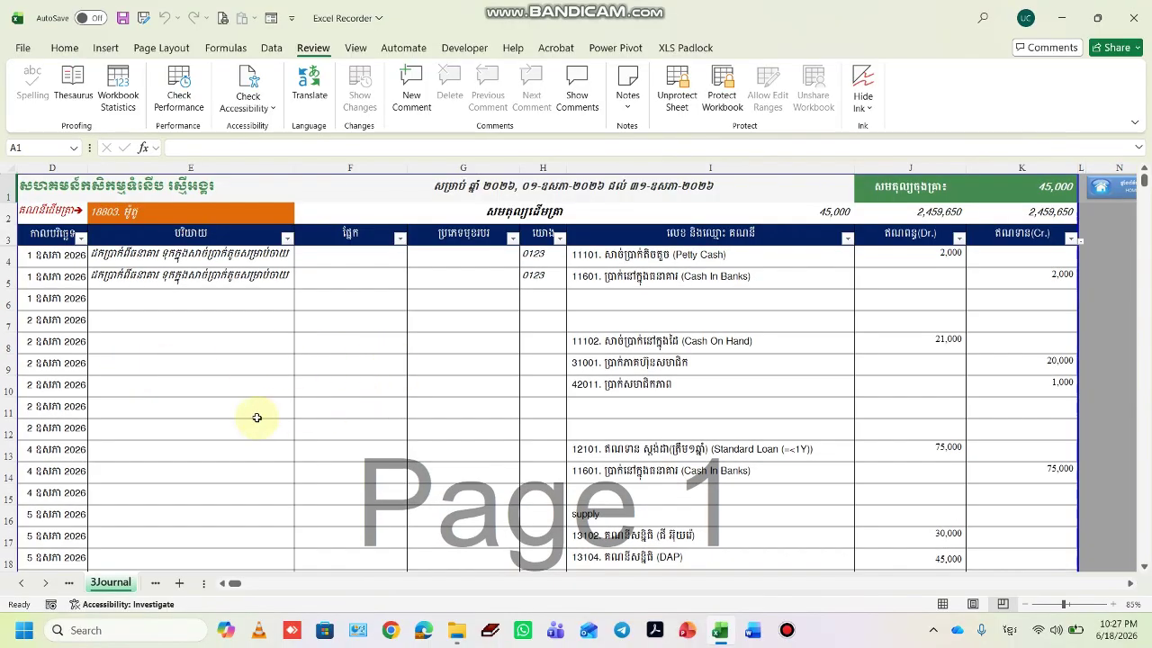
left_click(227, 425)
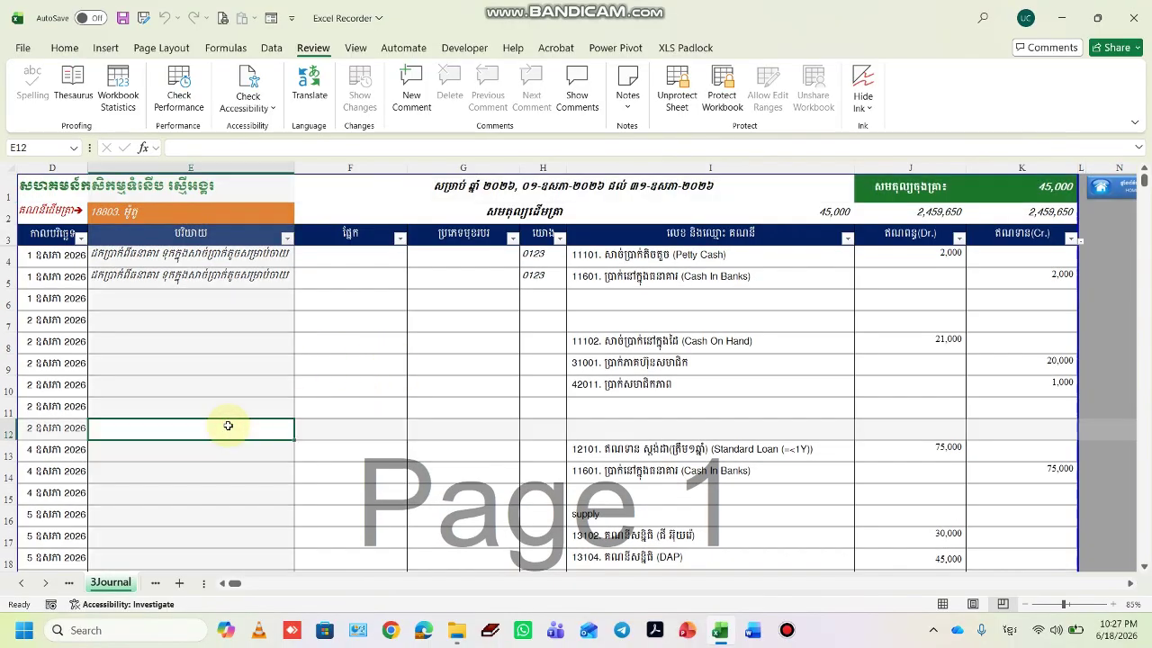
key("ctrl+Down")
key("ctrl+Down")
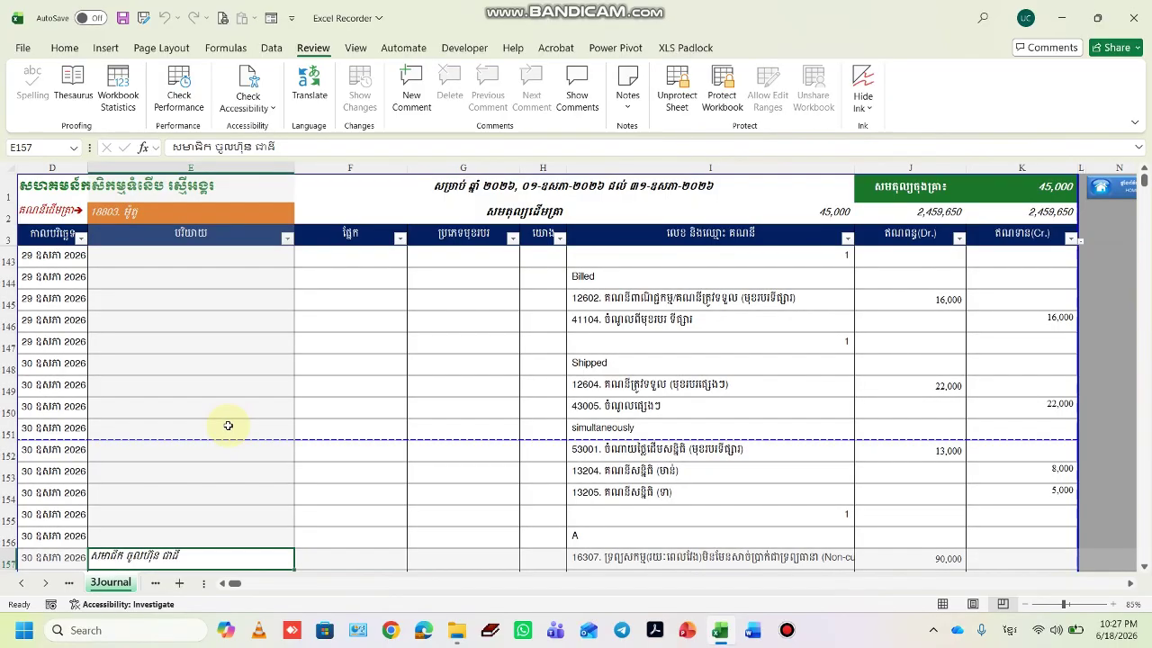
key("ctrl+Down")
scroll(228, 426, "down", 3)
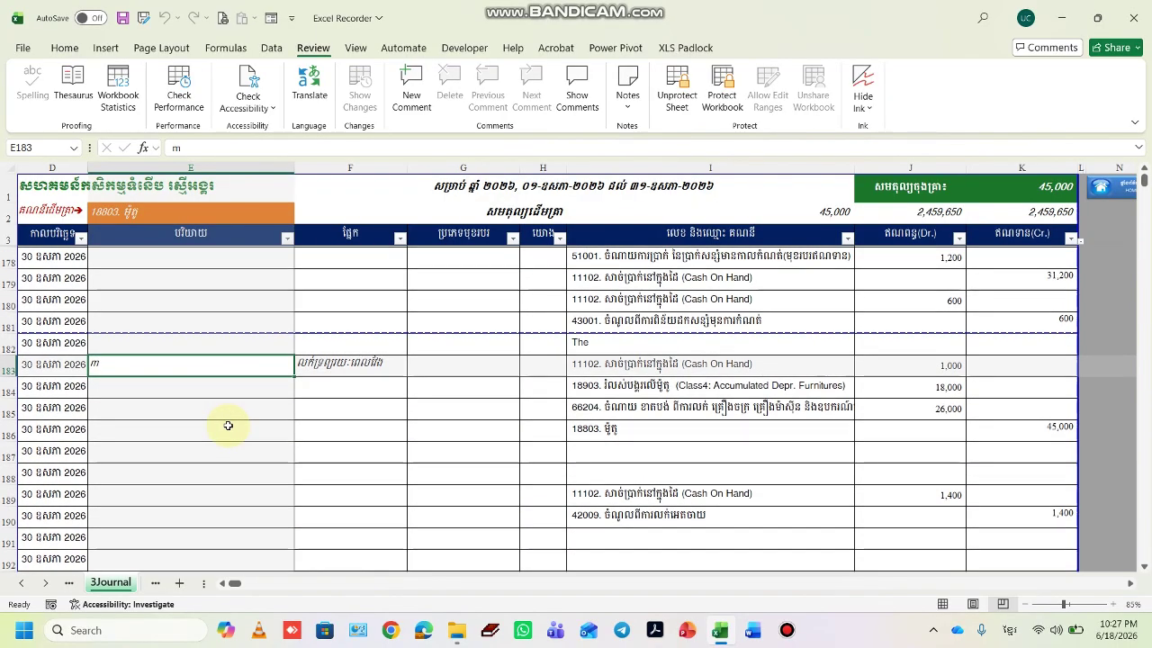
left_click(331, 367)
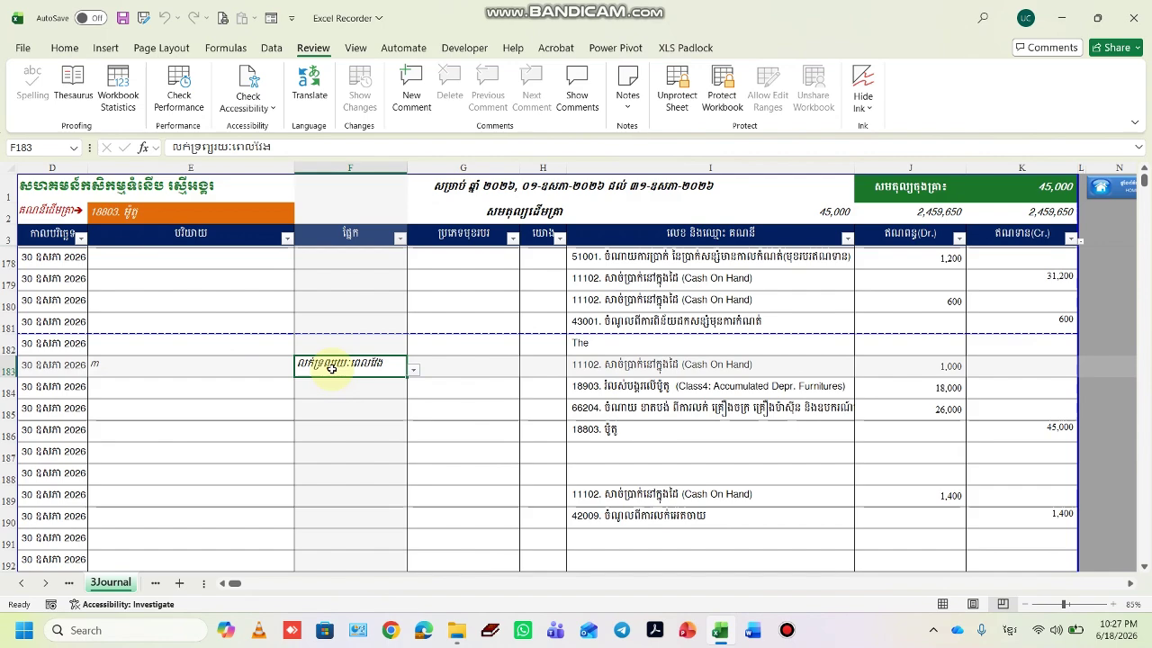
left_click(878, 369)
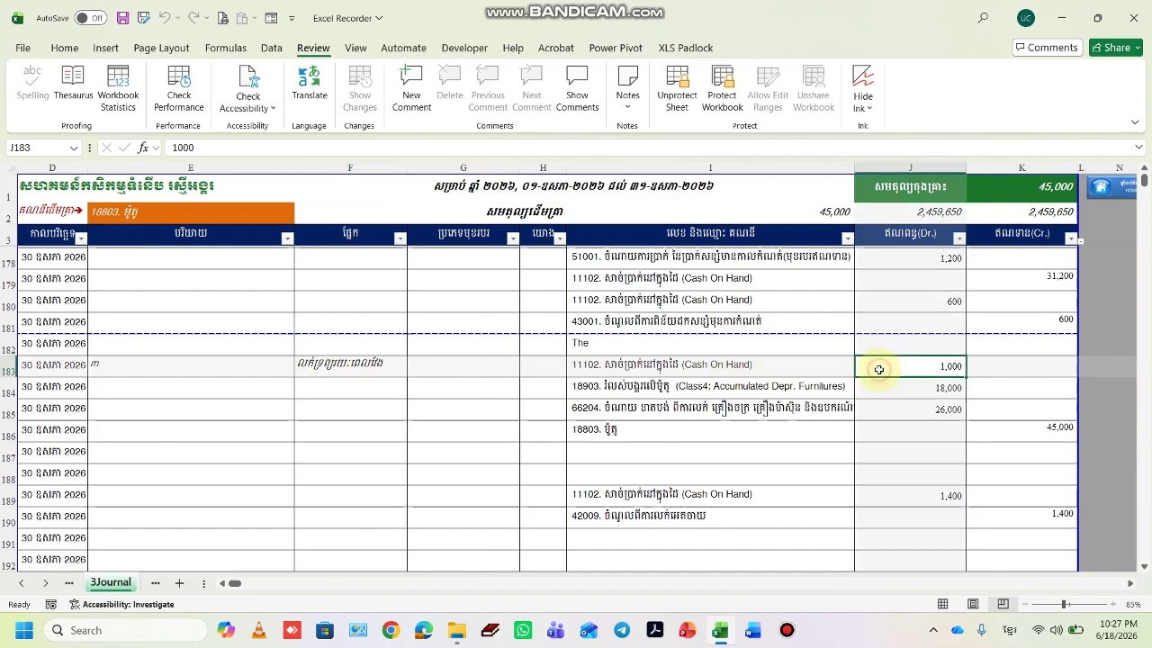
left_click(361, 370)
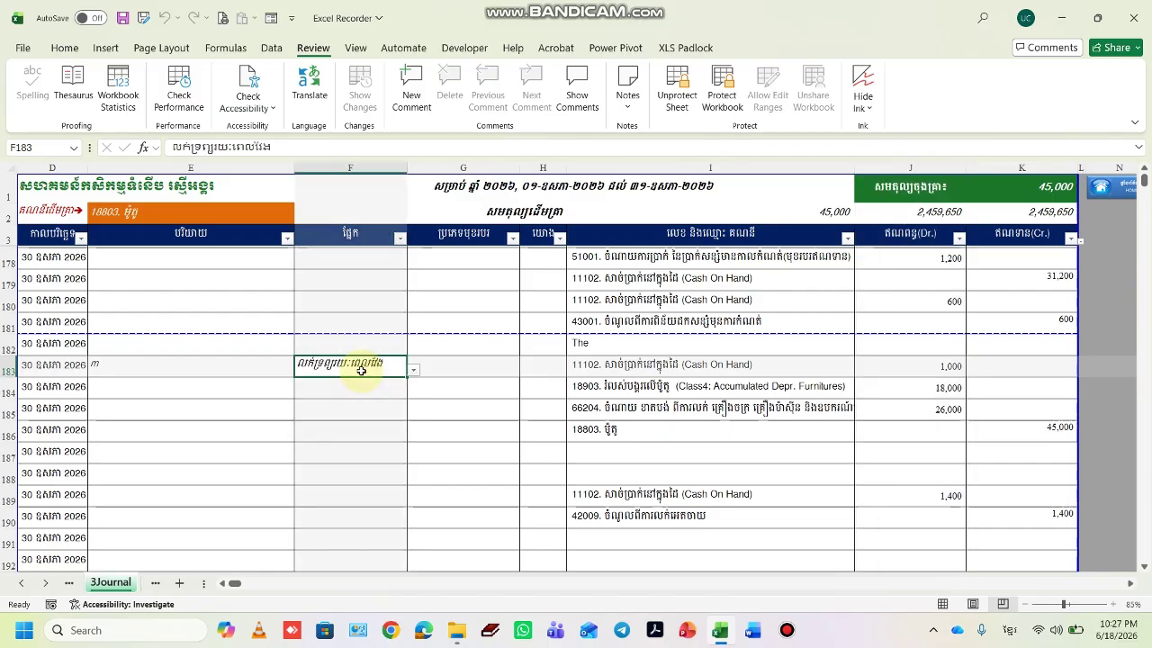
key("Delete")
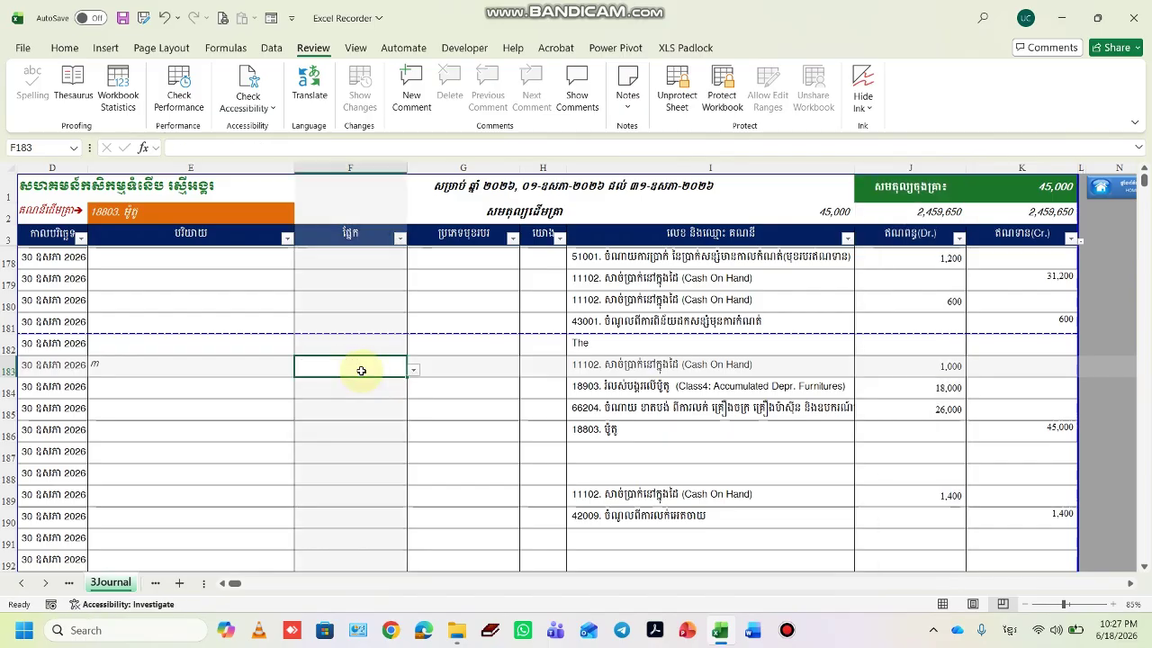
Open the cash flow statement and check its reconciliation difference in I6 with the asset sale category missing from the journal.
left_click(1120, 193)
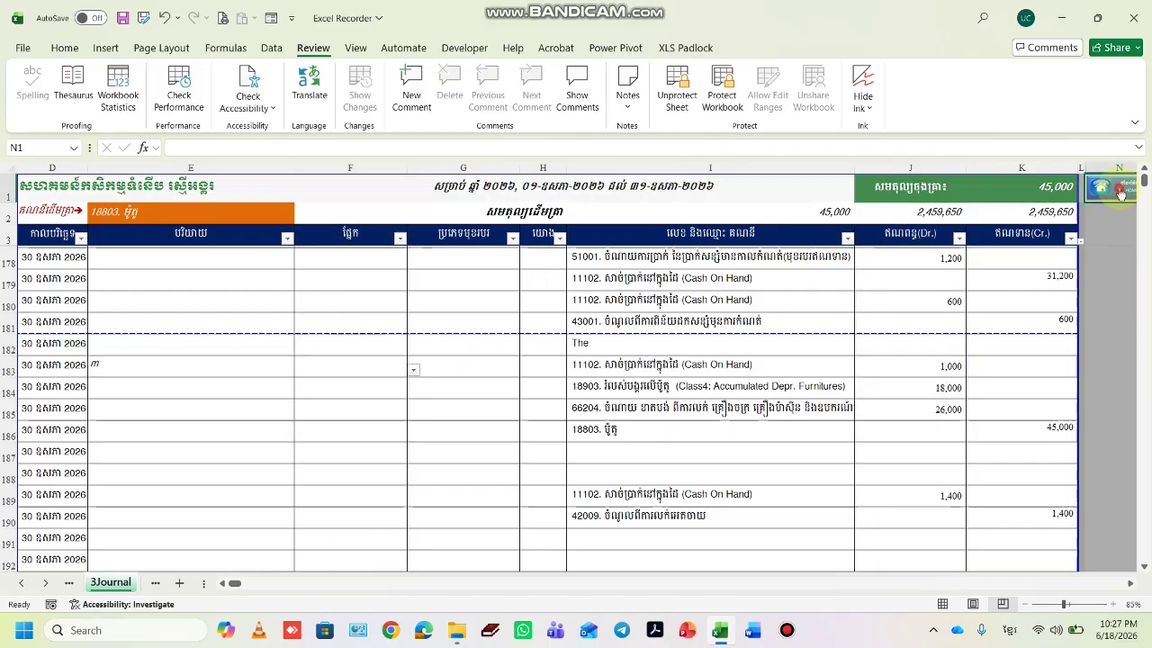
left_click(1120, 194)
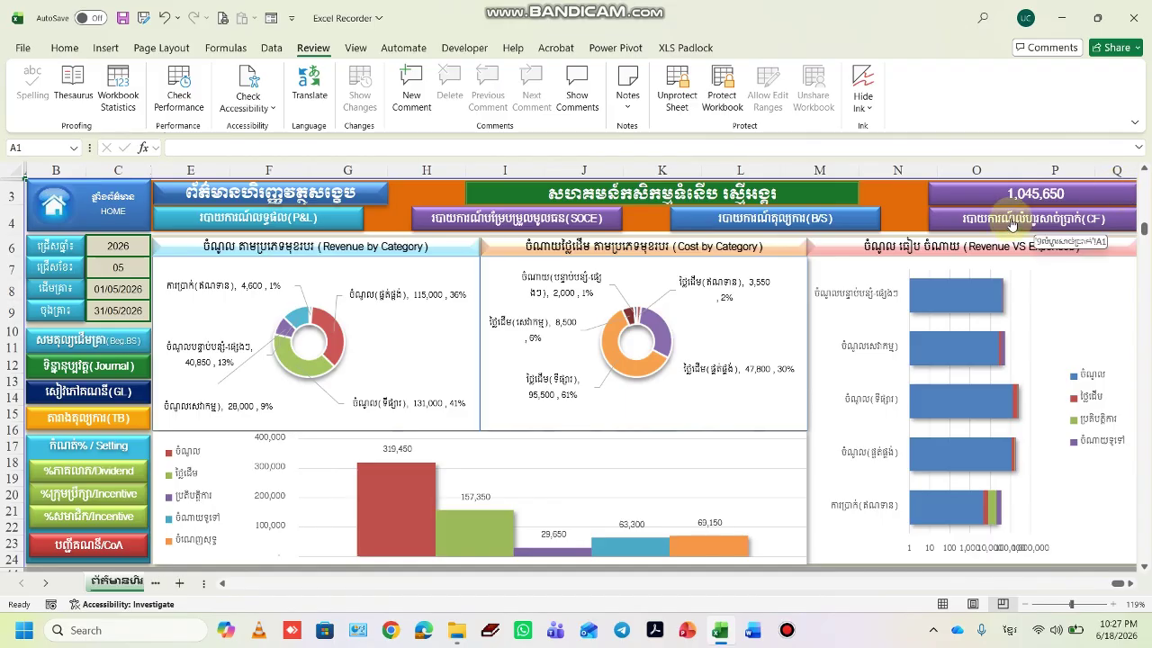
left_click(1011, 224)
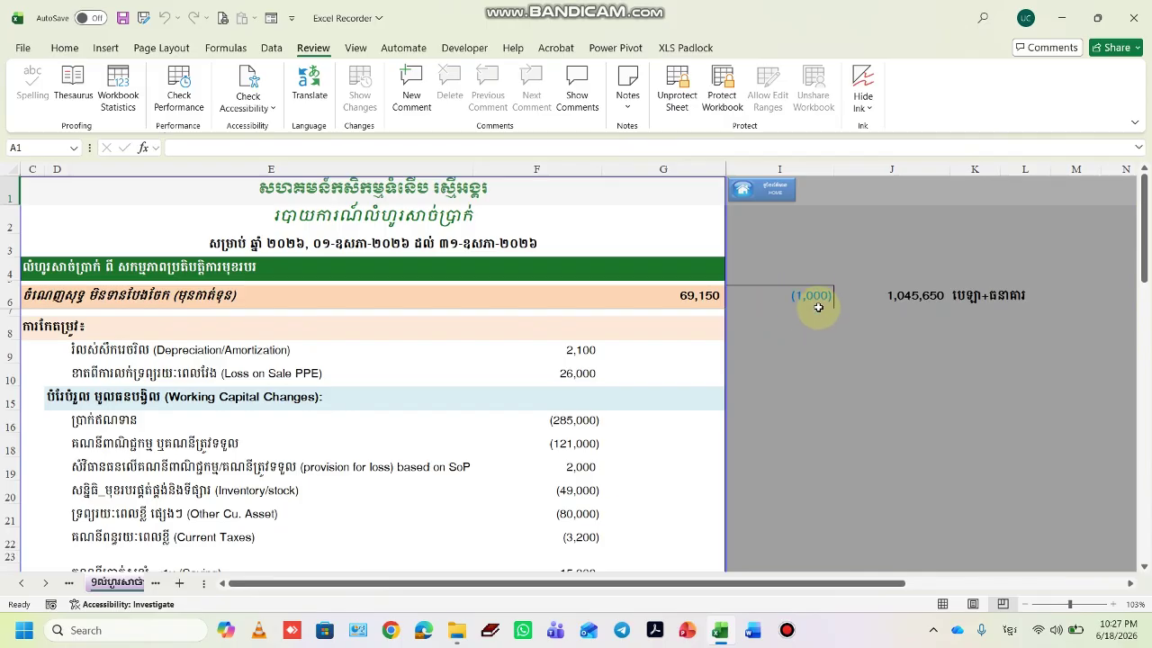
Set the category of the journal's asset sale Cash On Hand row, F183, to លក់ទ្រព្យរយៈពេលវែង (long-term asset sale).
left_click(775, 191)
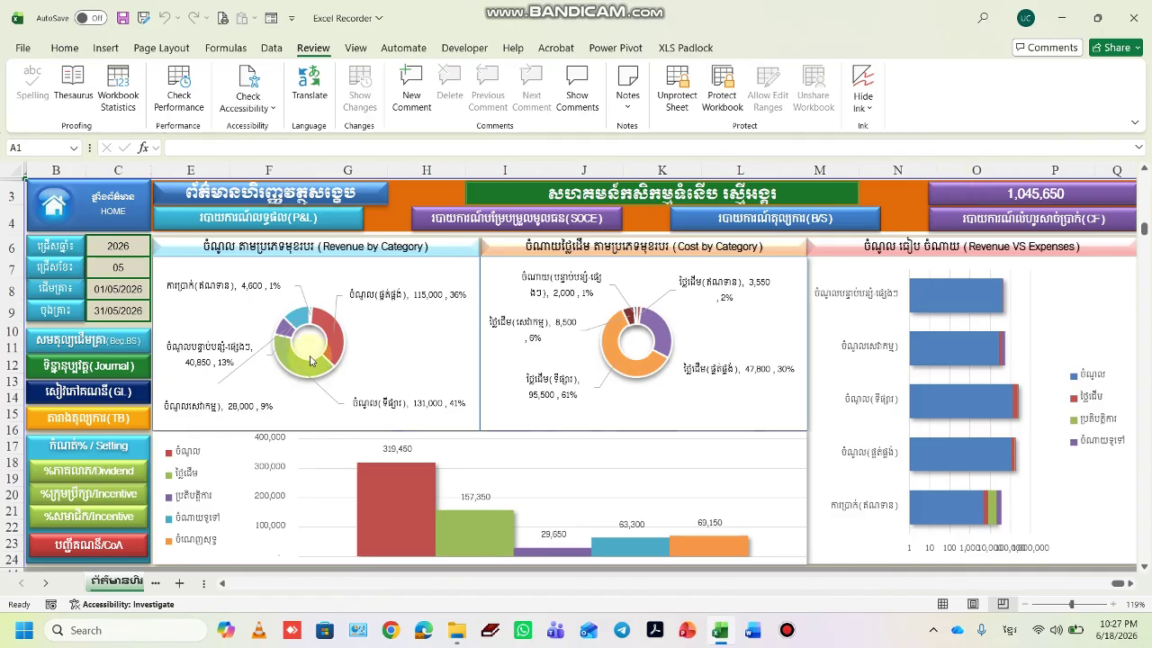
left_click(127, 366)
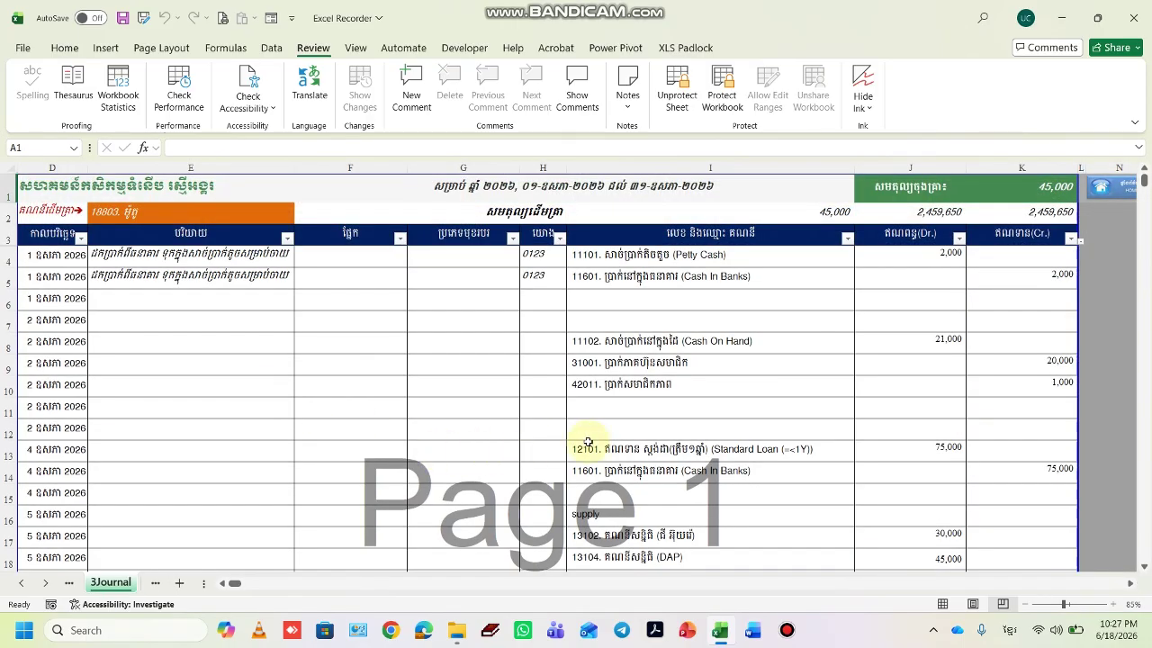
left_click(256, 450)
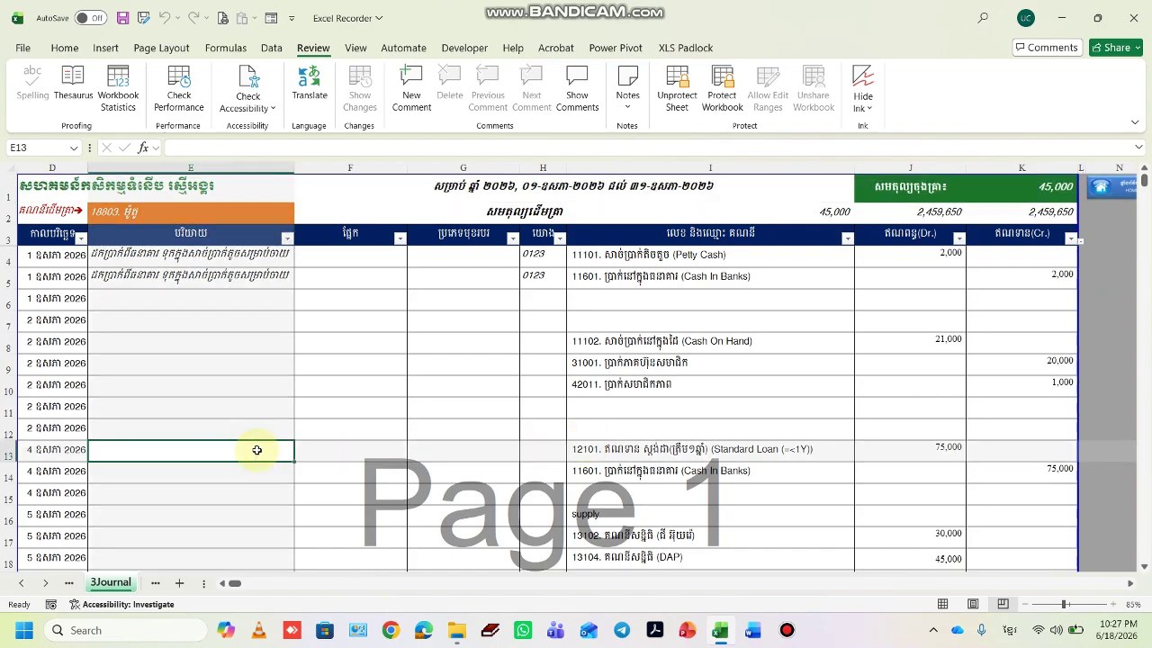
key("ctrl+Down")
key("ctrl+Down")
key("ctrl+Down")
key("ctrl+Down")
key("ctrl+Down")
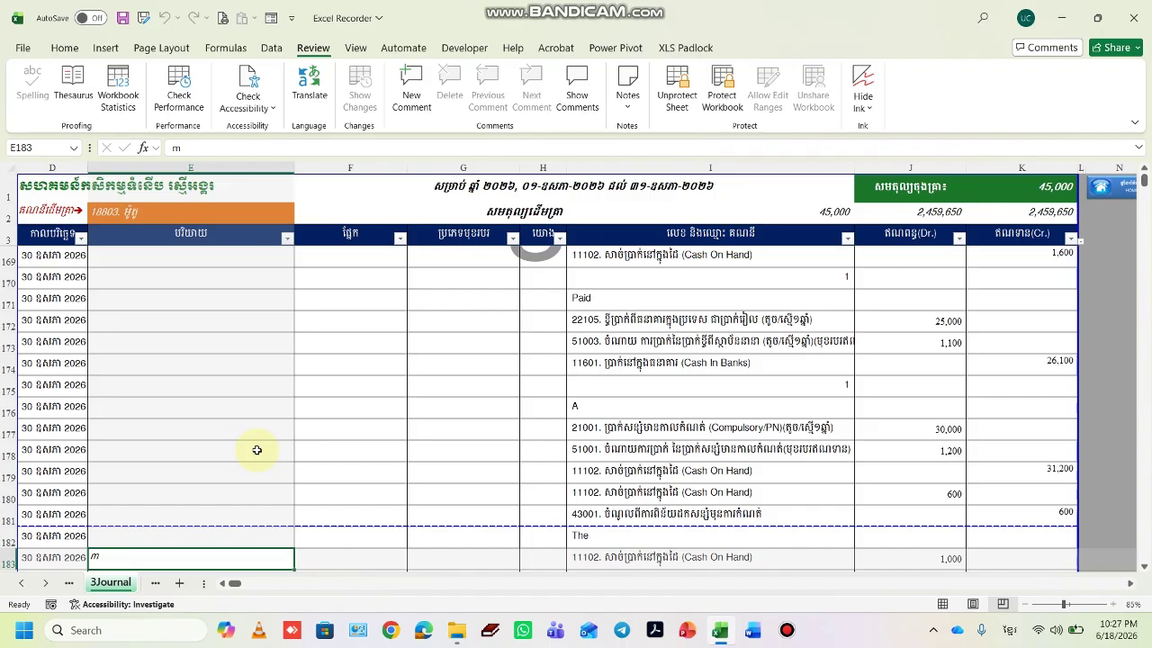
key("Right")
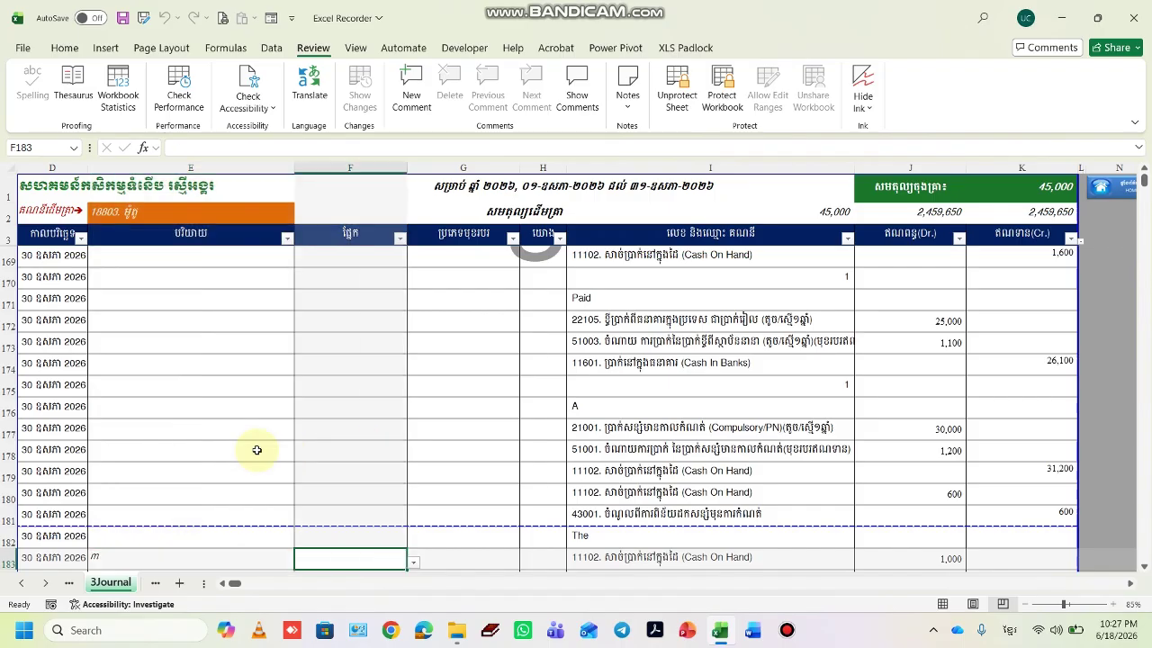
scroll(256, 450, "down", 1)
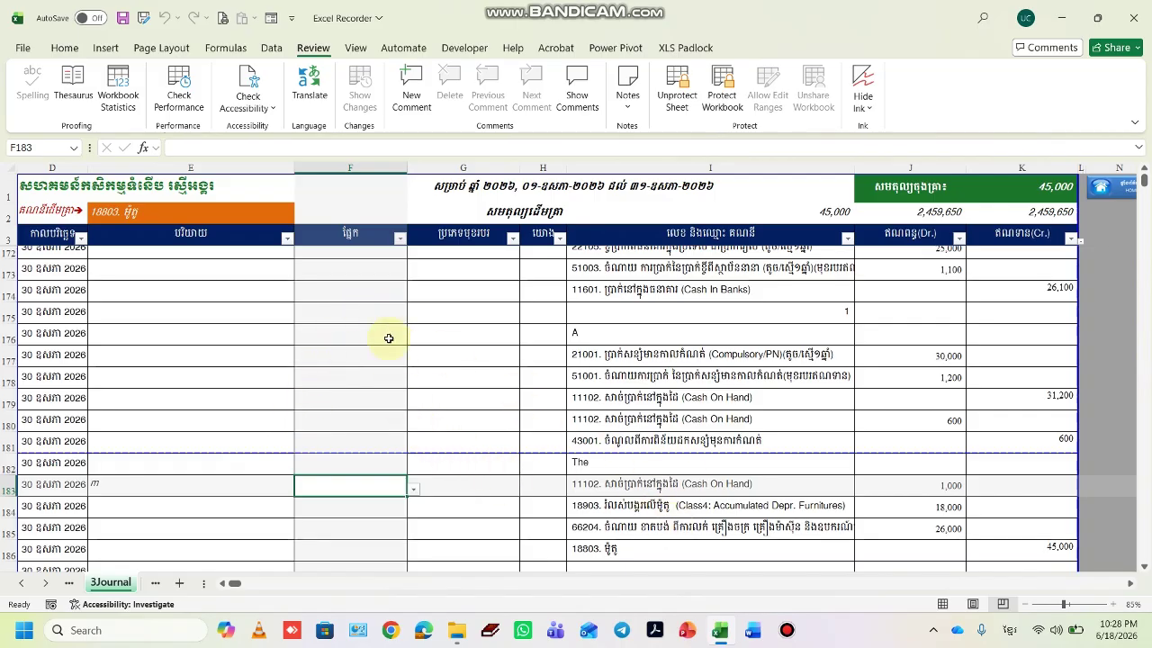
left_click(414, 490)
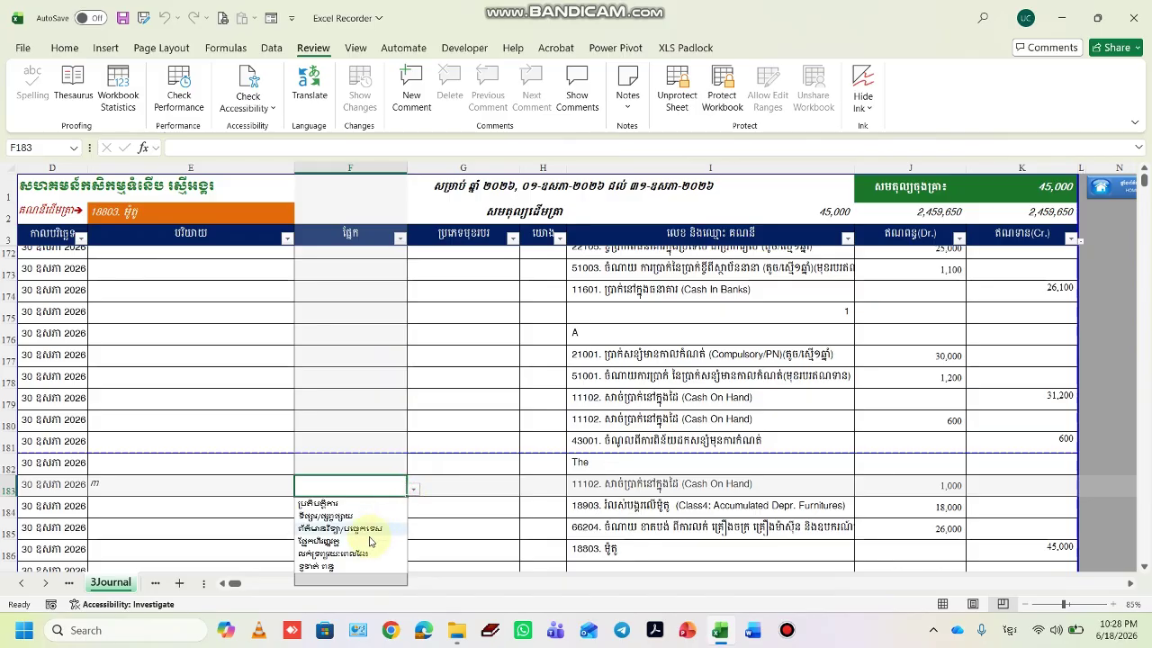
left_click(341, 553)
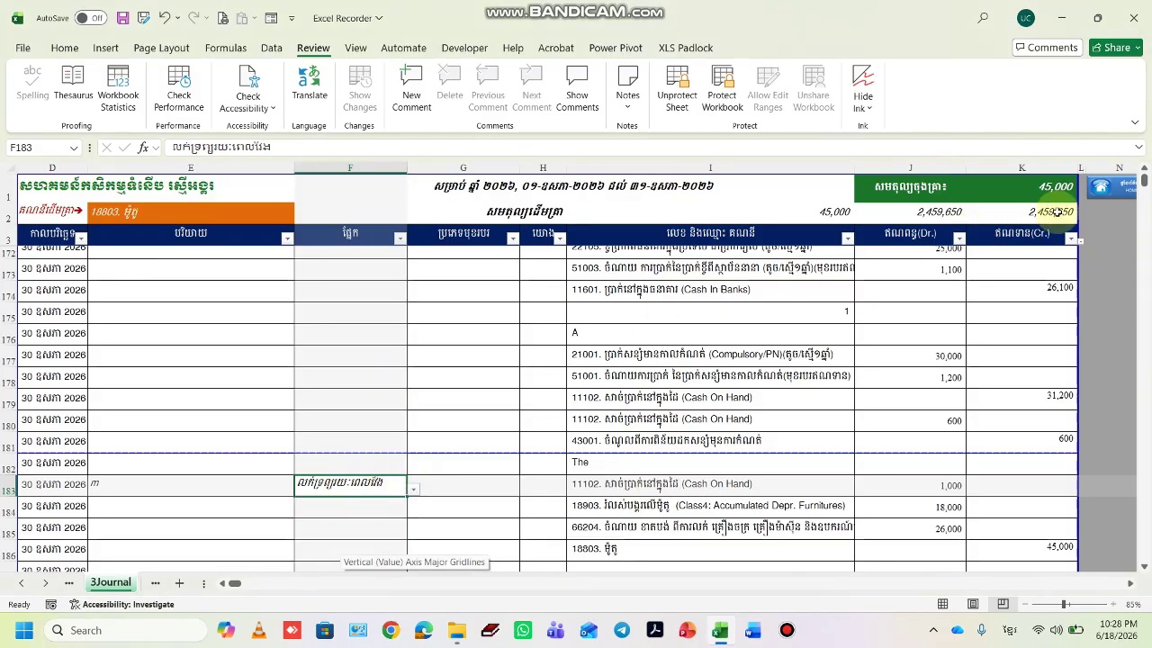
Reopen the cash flow statement and recheck the reconciliation difference in I6 with the journal category assigned, and return to the home dashboard.
left_click(1120, 191)
left_click(1120, 189)
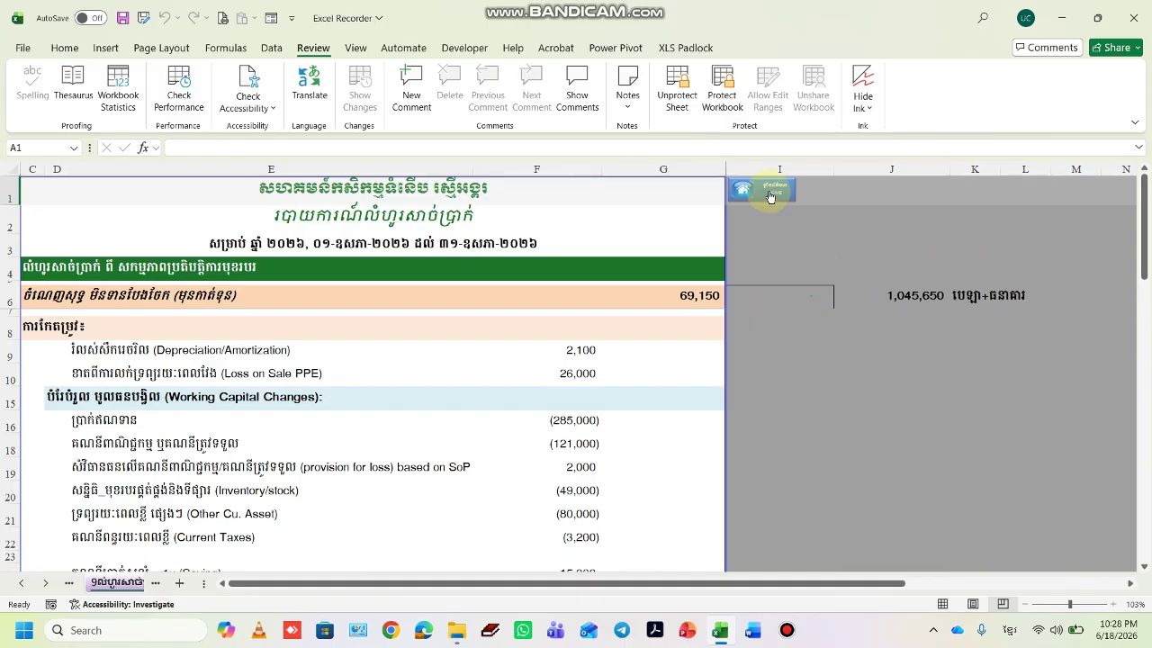
left_click(770, 196)
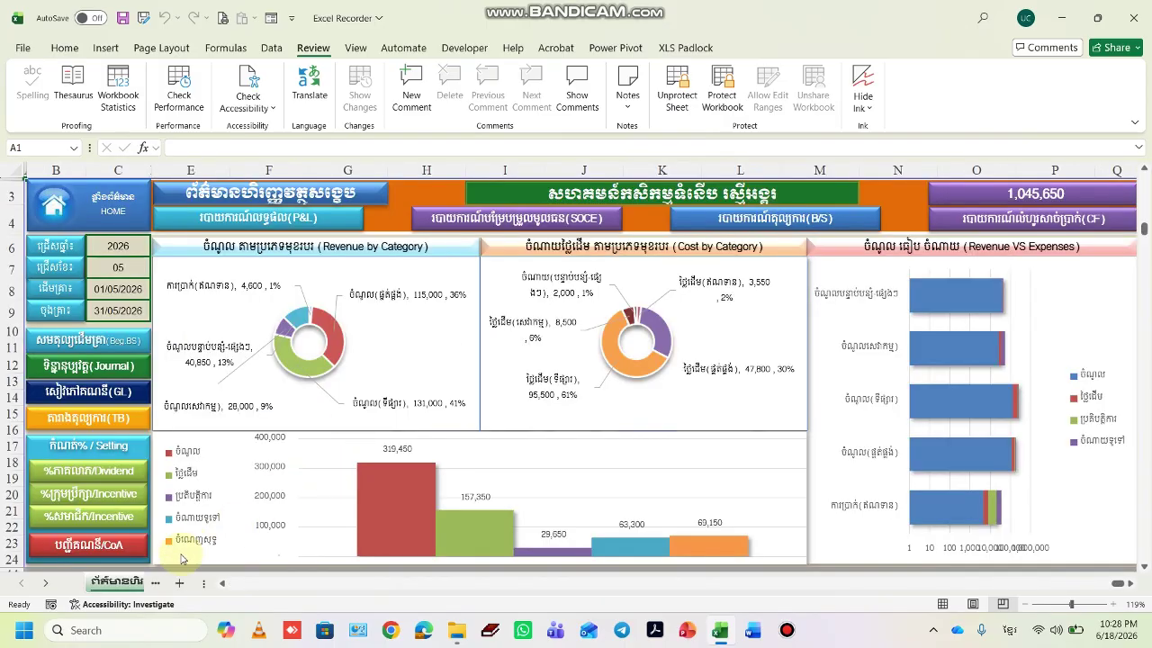
Glance at the general ledger, return to the journal, and review the asset sale entry in rows 183 to 186.
left_click(112, 389)
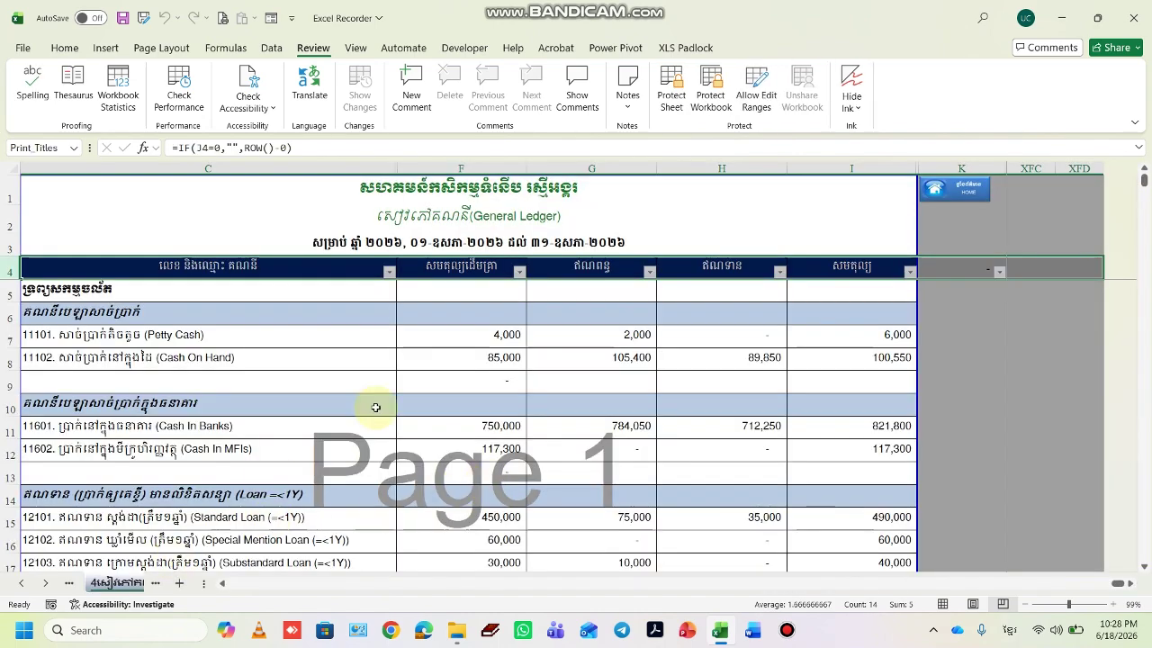
left_click(953, 189)
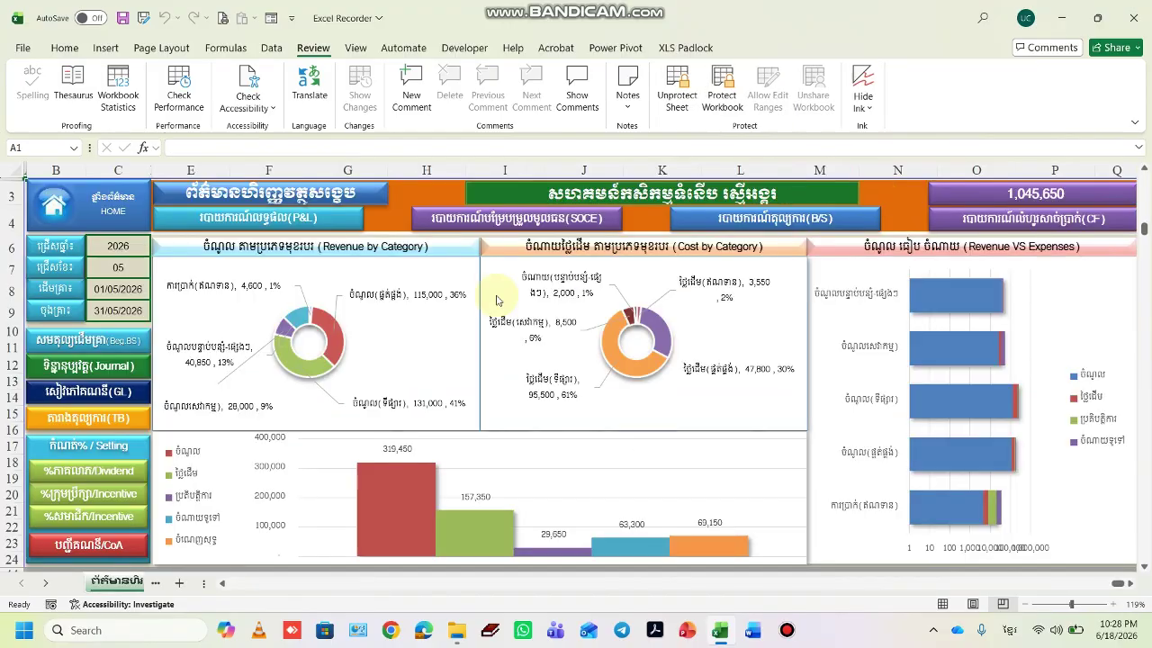
left_click(89, 365)
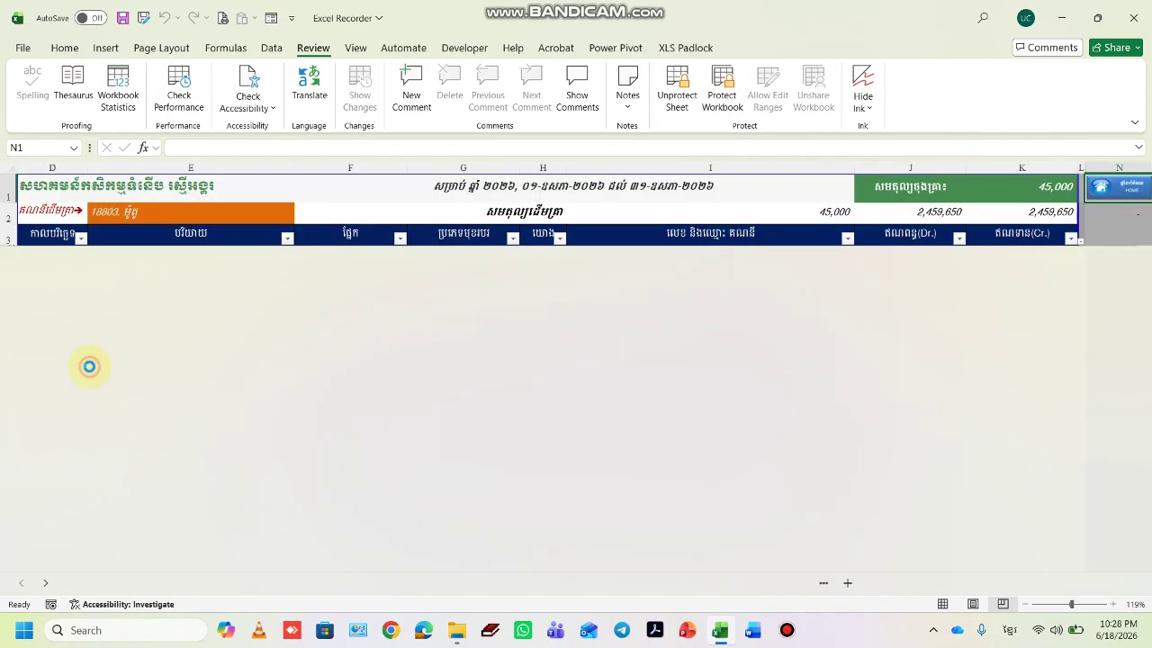
left_click(204, 437)
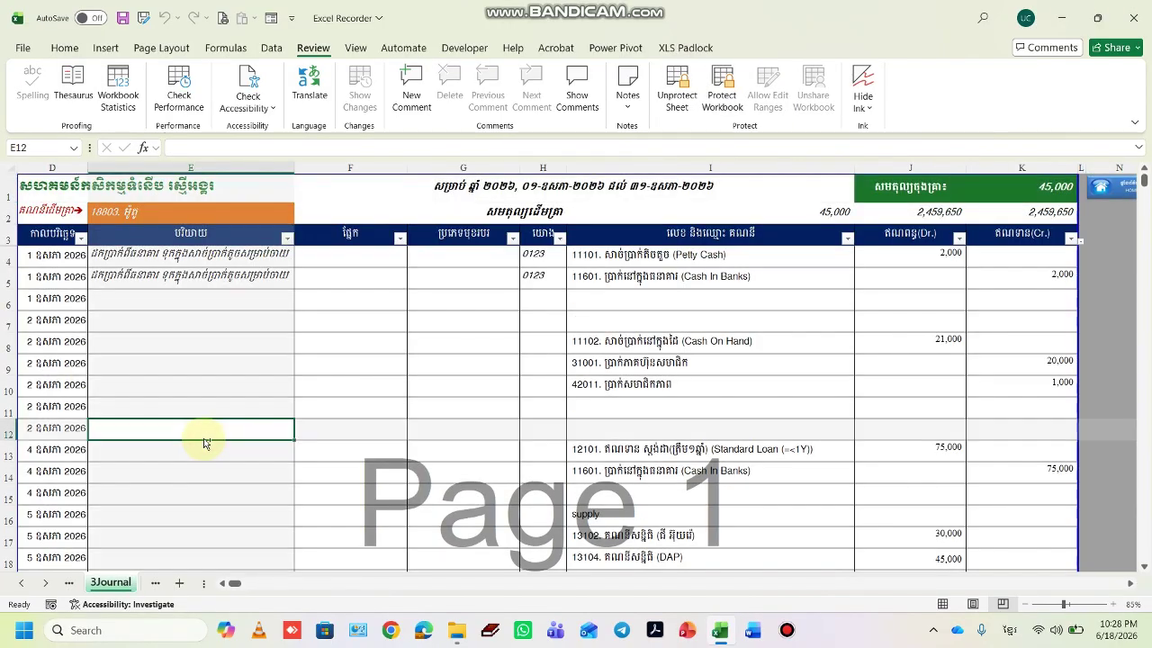
key("ctrl+Down")
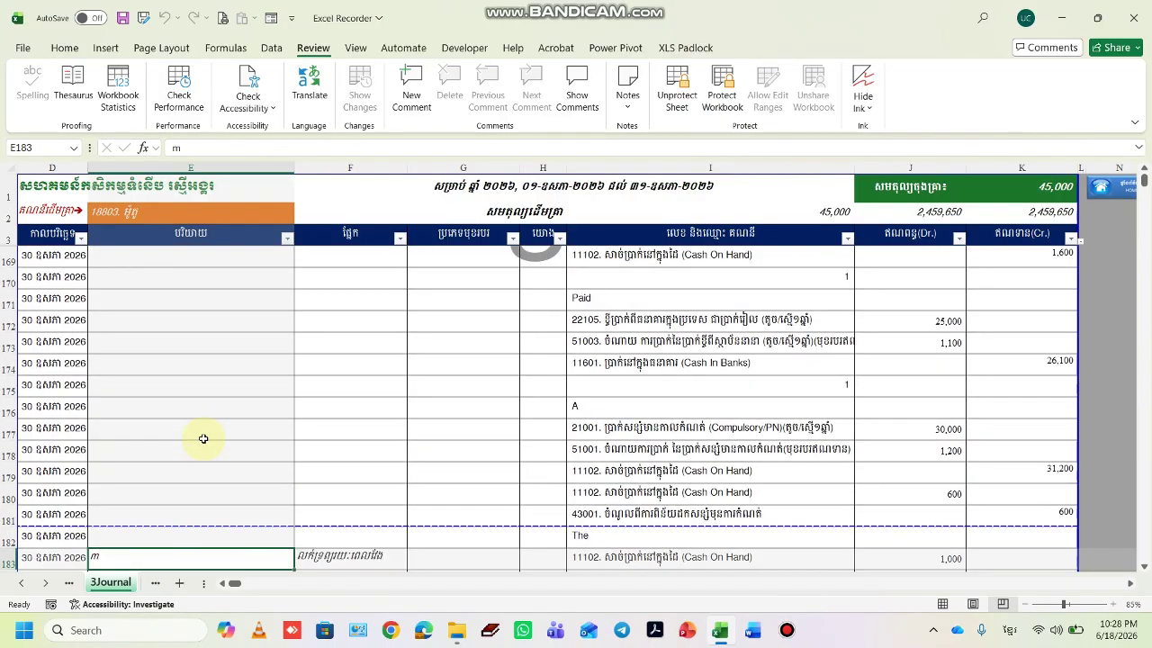
key("Right")
key("Down")
key("Down")
key("Down")
key("Down")
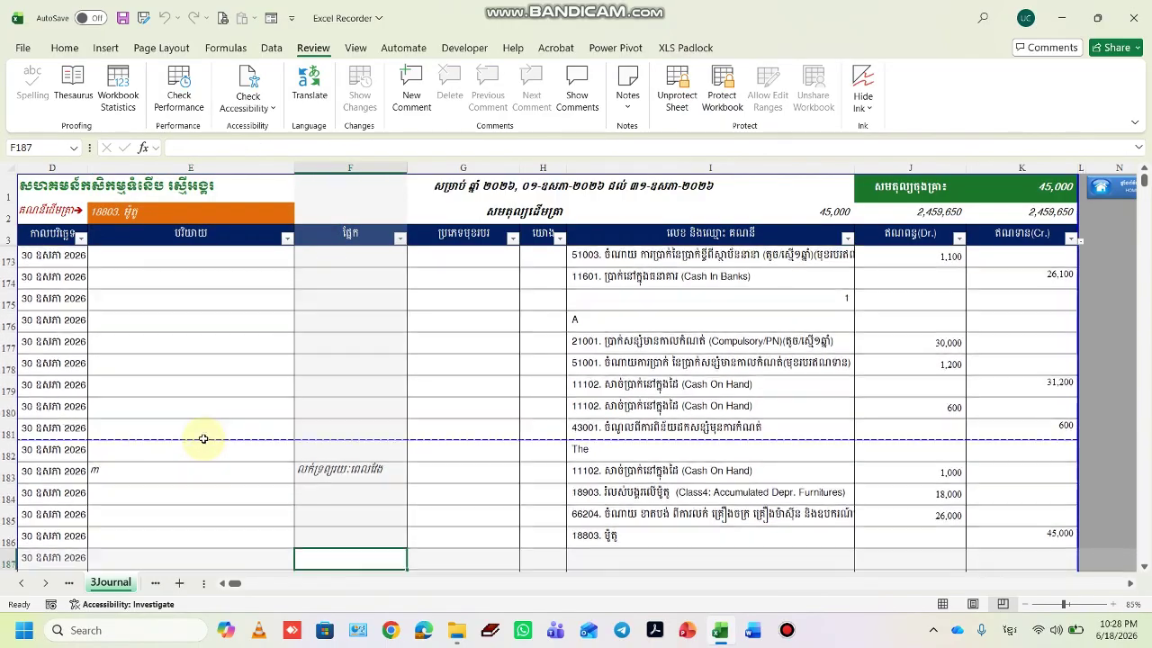
Examine the 30 May scrap sale in rows 189 and 190, covering its Cash On Hand debit and account 42009 credit.
key("Down")
key("Down")
key("Down")
key("Down")
key("Down")
key("Down")
key("Down")
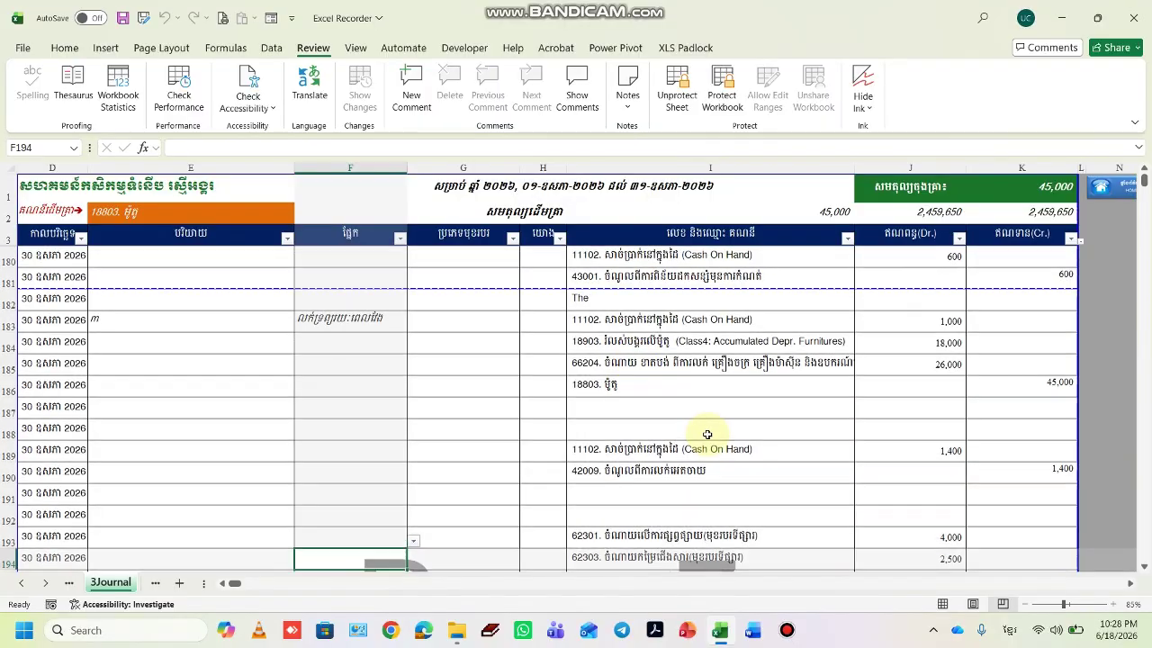
key("Down")
key("Down")
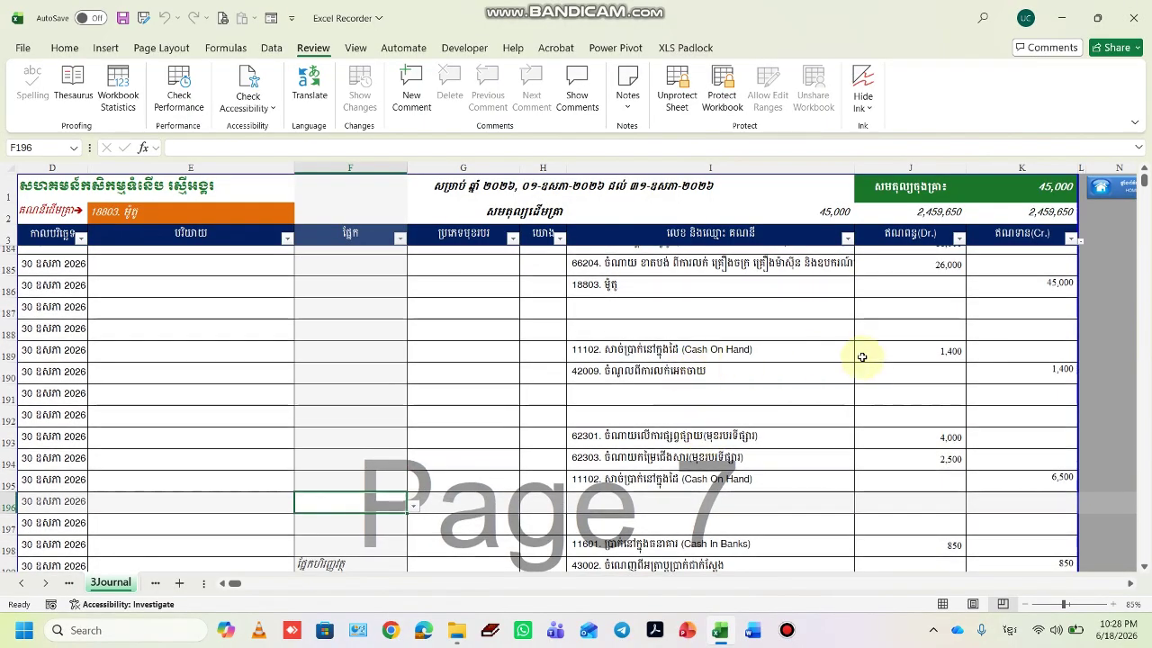
left_click(880, 356)
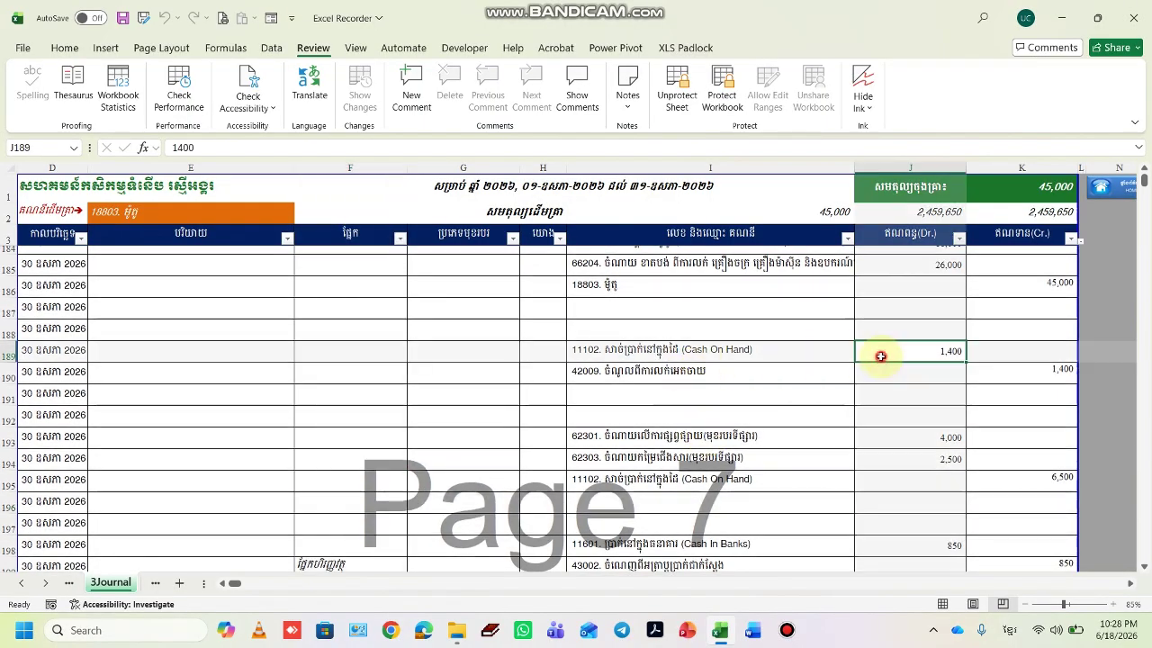
left_click(781, 372)
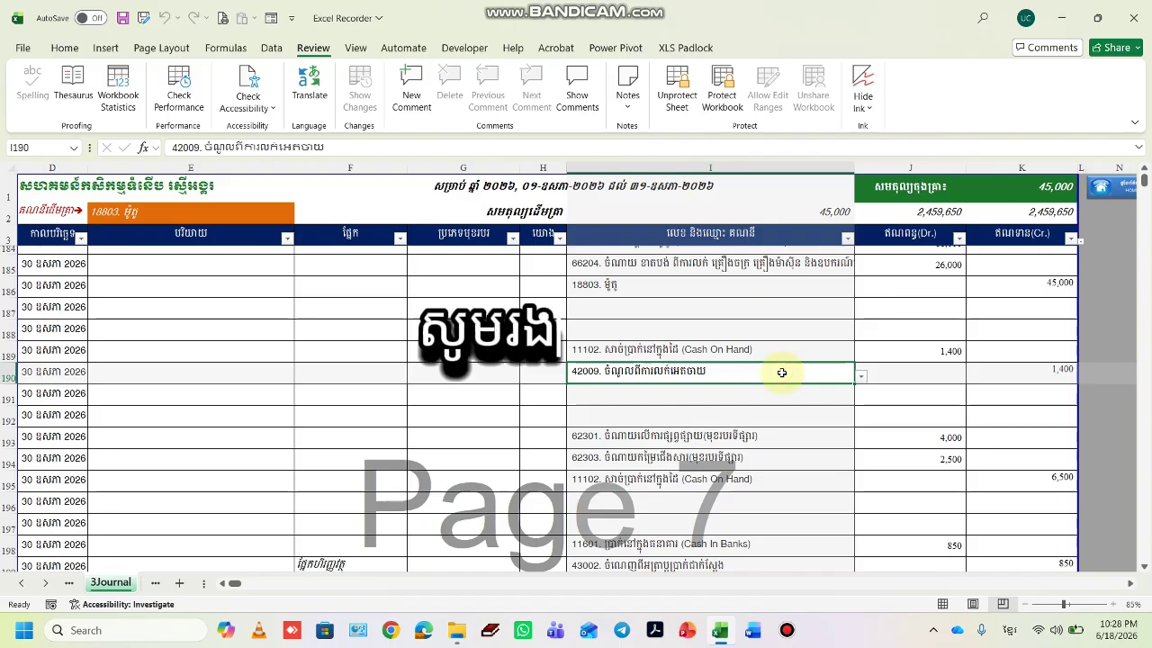
Compare the scrap sale with the asset sale's accumulated depreciation line, account 18903, in row 184.
scroll(781, 372, "up", 1)
scroll(781, 372, "up", 1)
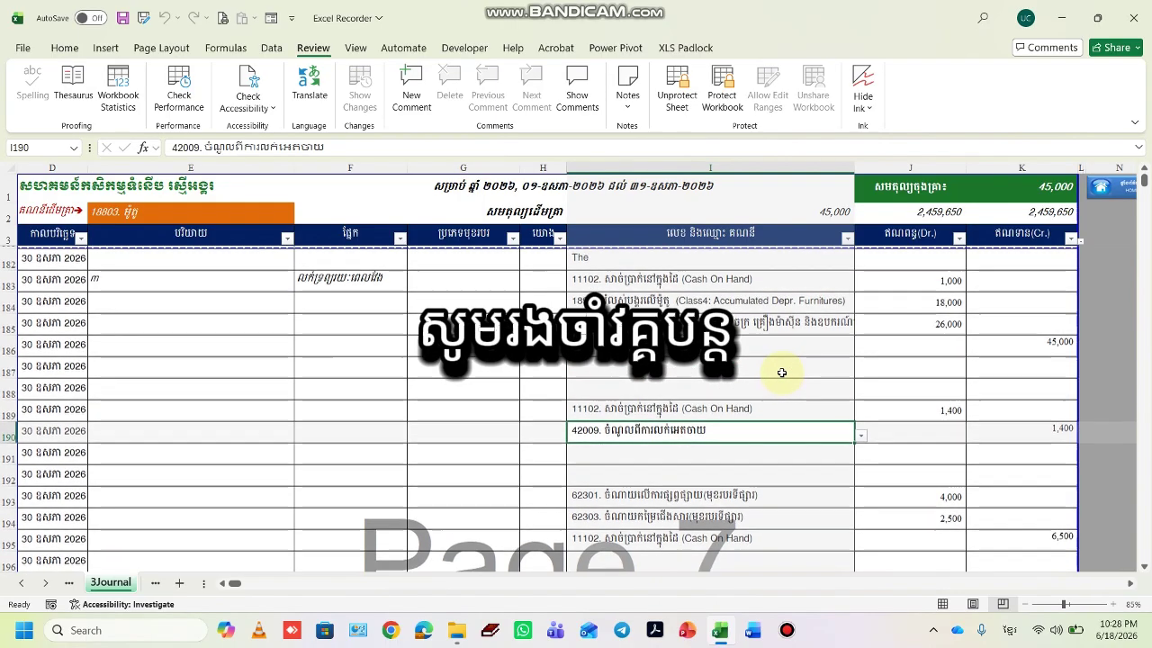
left_click(766, 303)
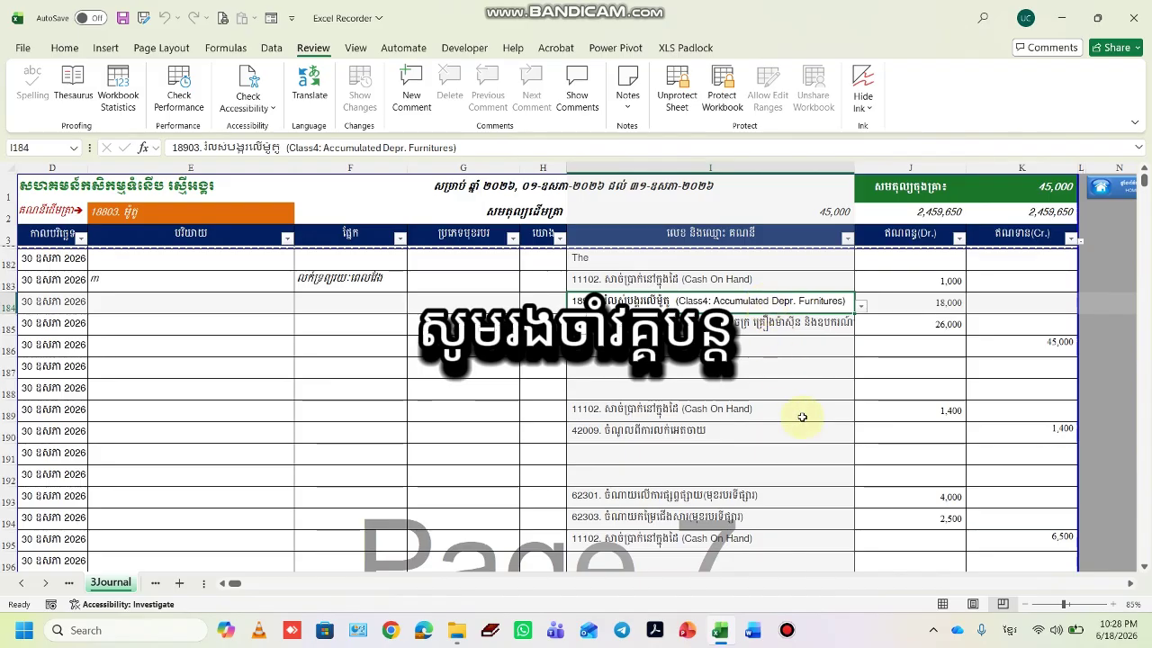